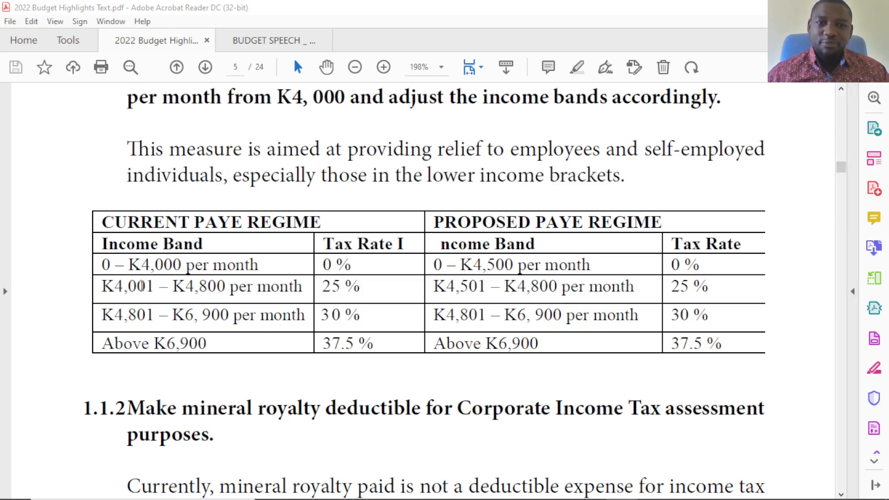
Switch to the Excel workbook on PAYE, NAPSA and NHIMA and examine the 2021 and 2022 income tax band tables.
click(589, 498)
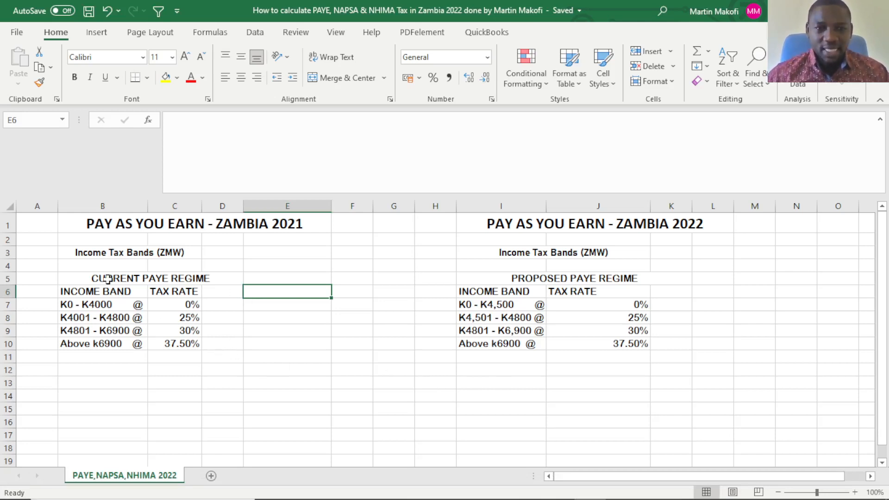
drag(102, 287, 216, 343)
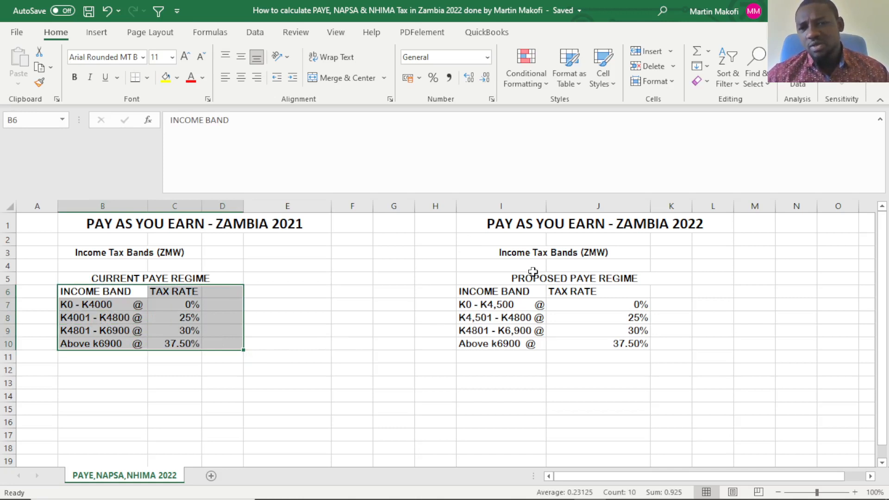
drag(488, 223, 575, 341)
click(550, 354)
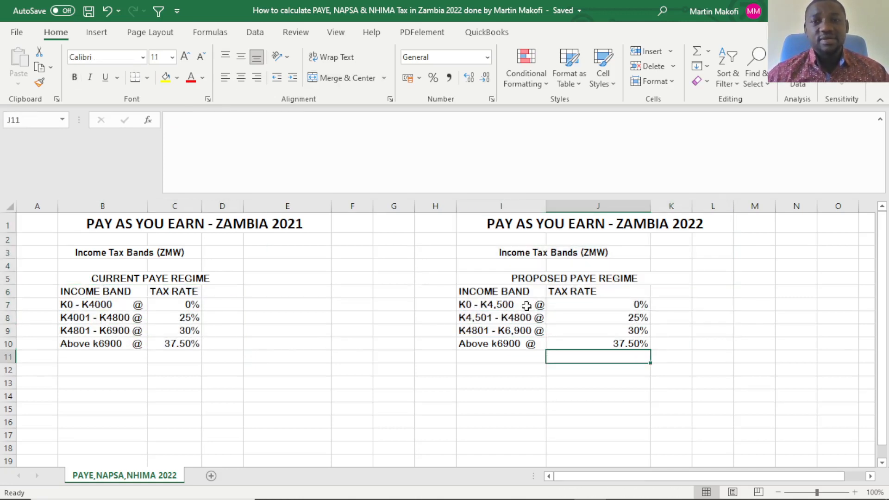
click(469, 228)
drag(469, 228, 599, 352)
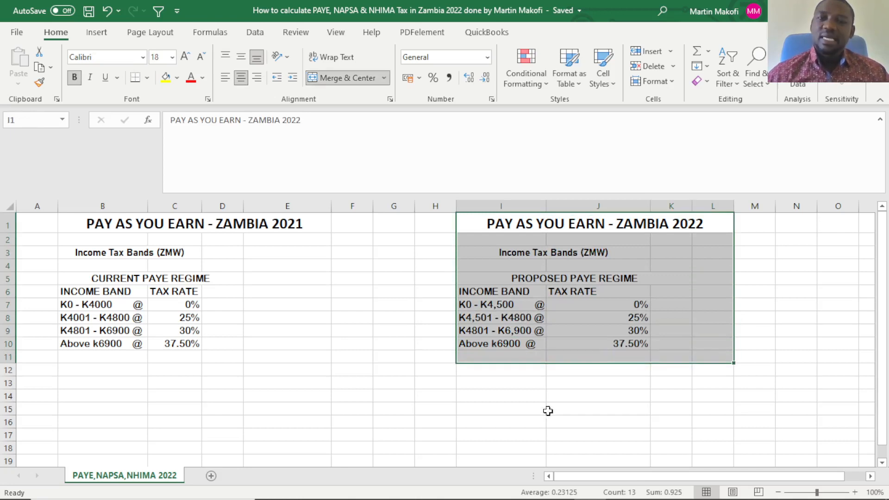
click(549, 398)
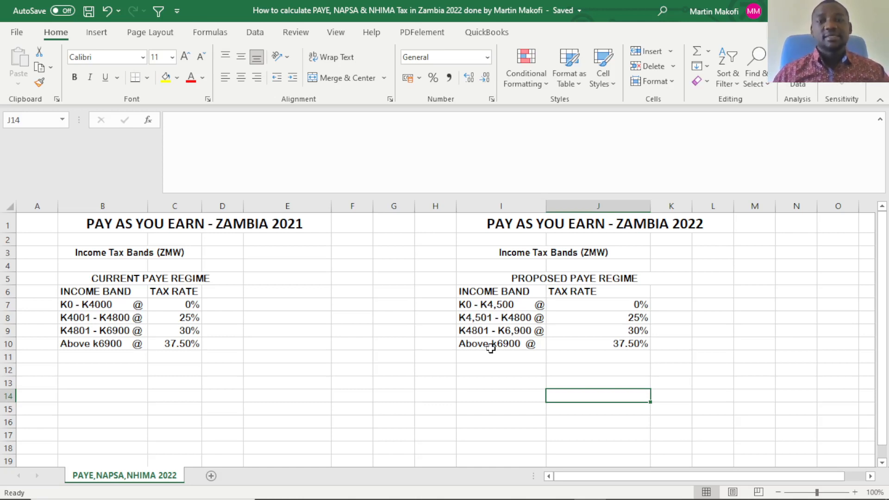
Enter the salary amount k16,000 in cell B13, below the 2021 tax bands.
click(109, 381)
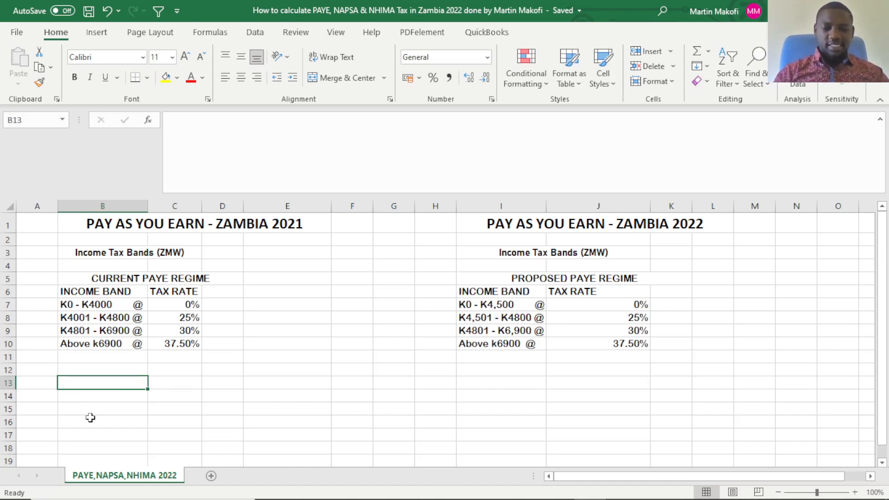
text(k)
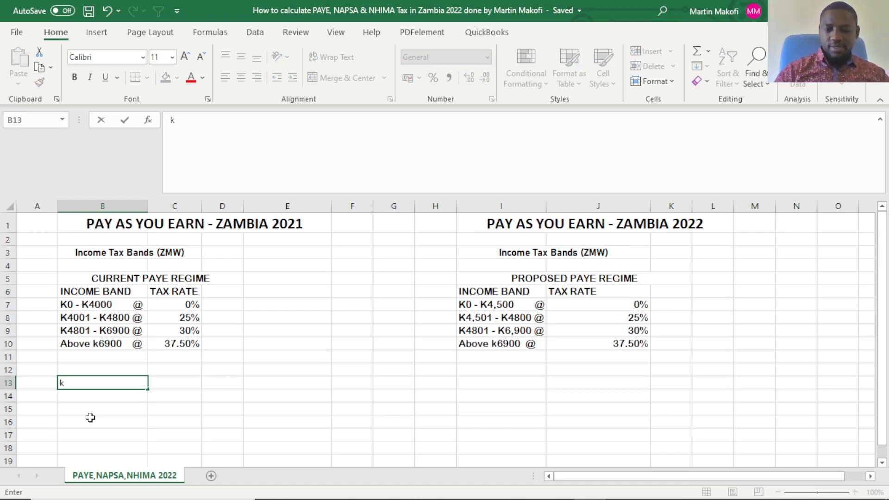
text(16000)
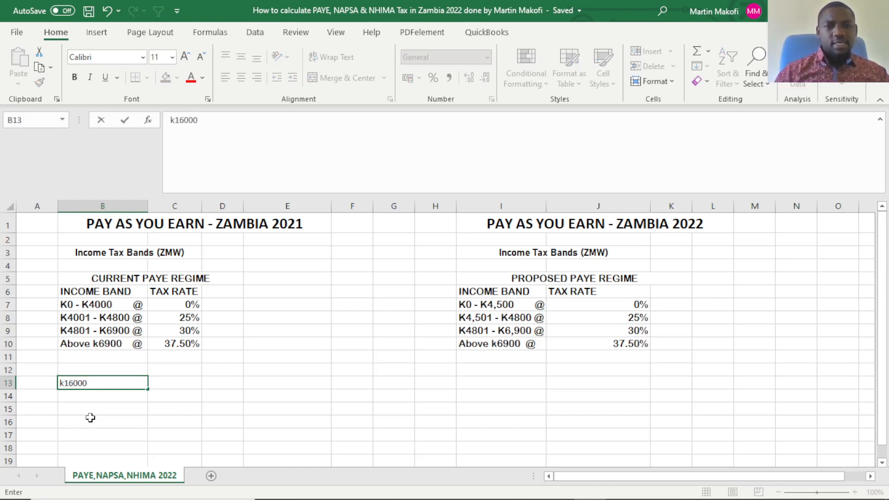
key(Left)
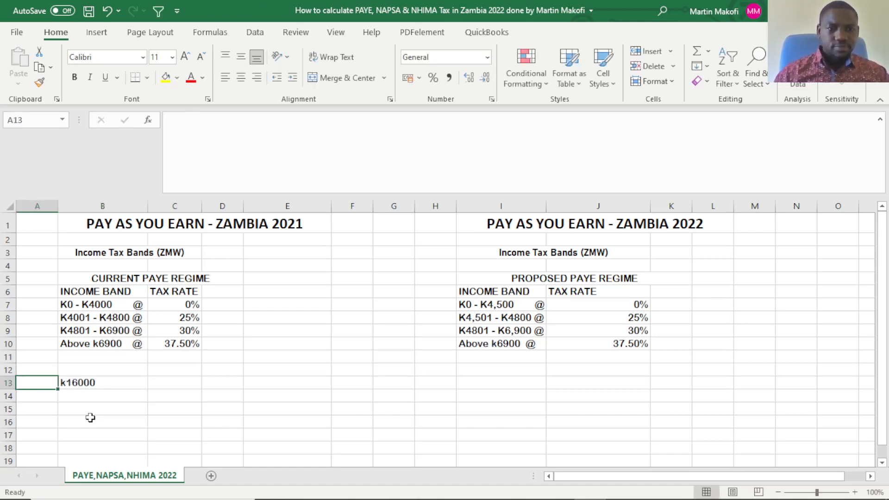
click(74, 384)
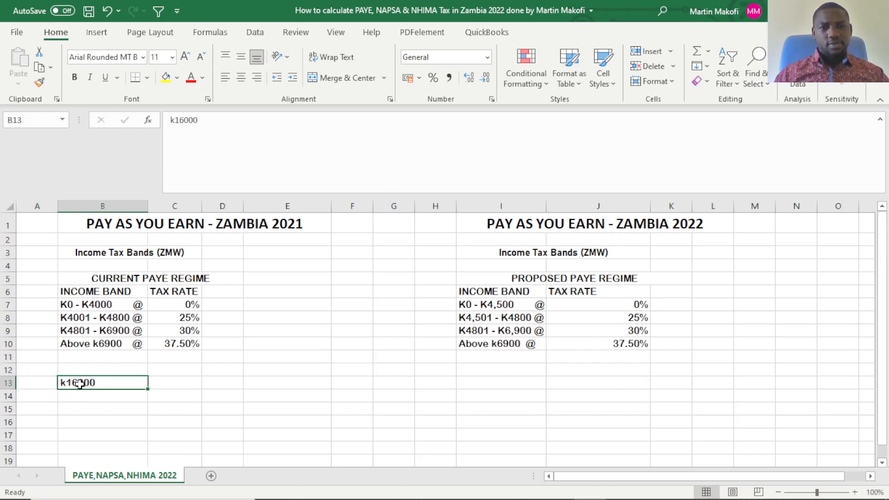
double_click(80, 384)
click(74, 384)
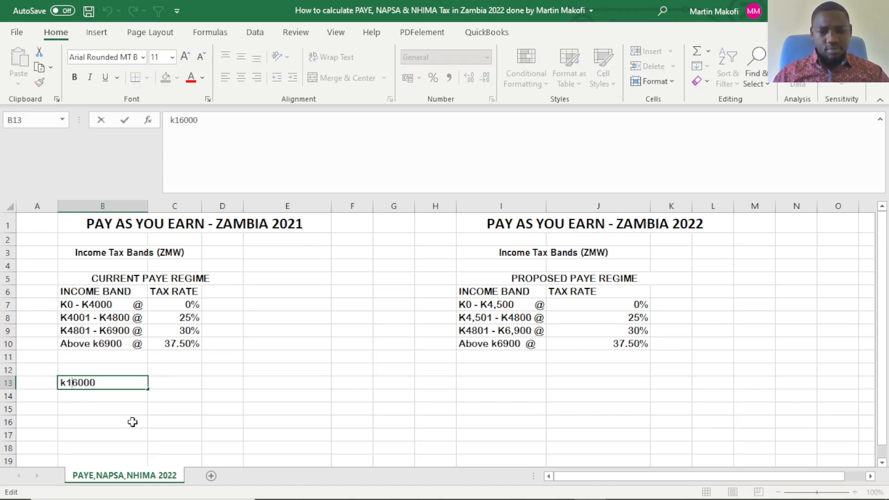
key(Right)
text(,)
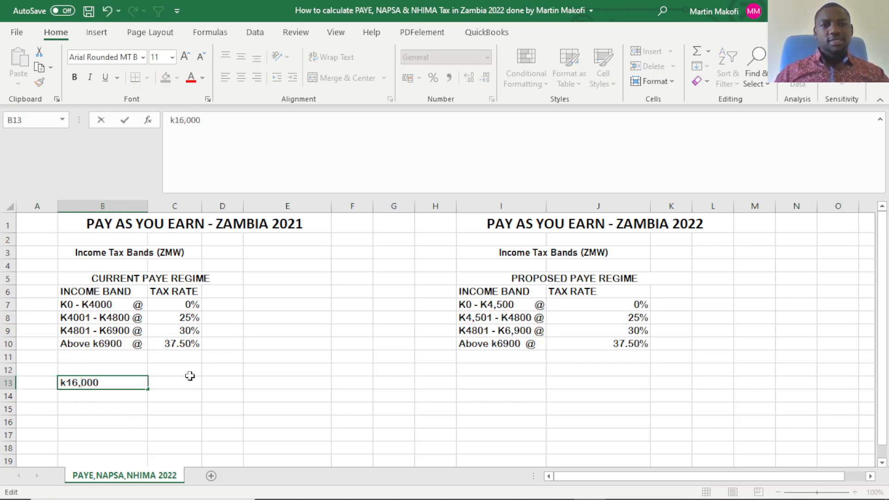
click(174, 397)
Highlight the k16,000 salary cell B13 with a yellow fill.
click(134, 382)
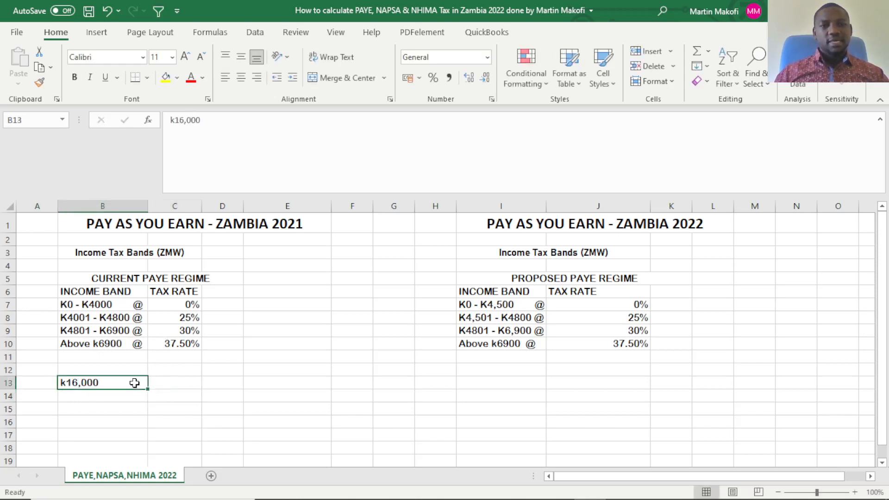
click(166, 76)
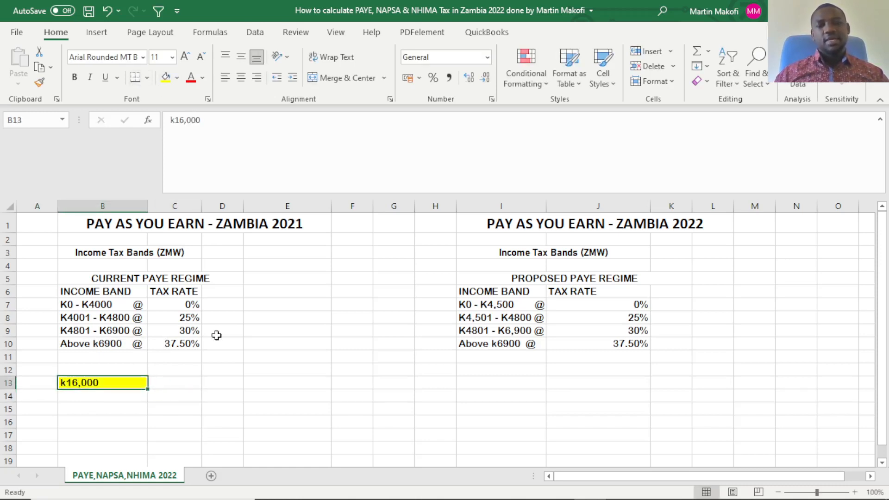
click(235, 367)
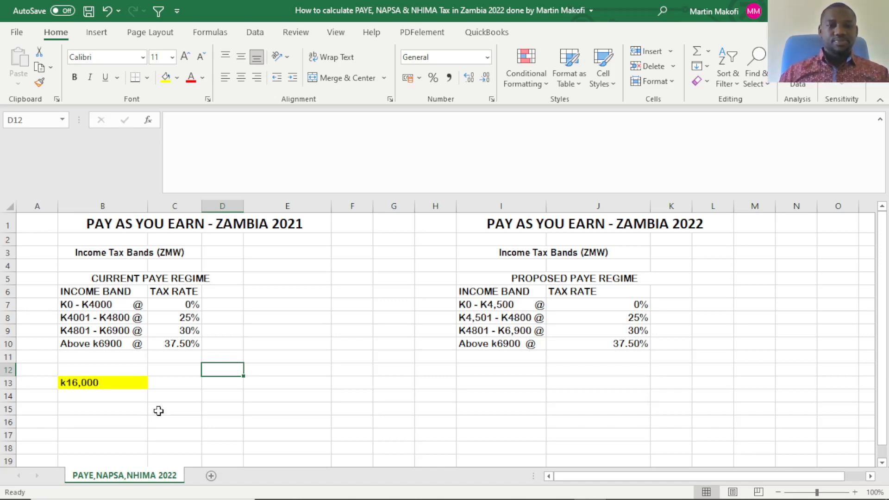
Add the first tax band line below the salary, with "First k4000 @" in B14 and 0% in C14.
click(107, 396)
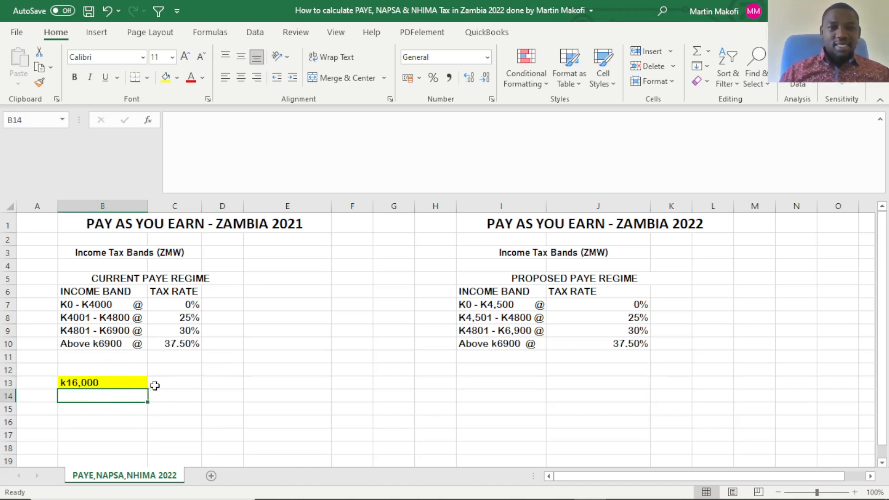
click(153, 385)
click(119, 398)
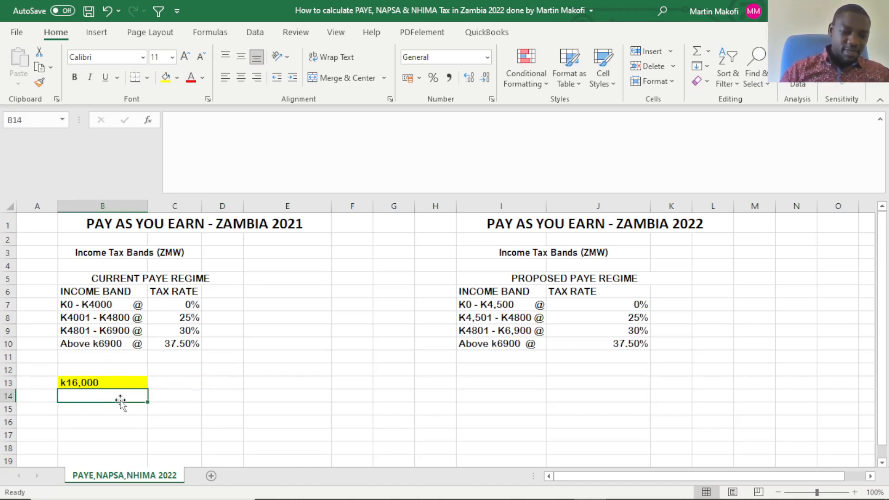
text(Fi)
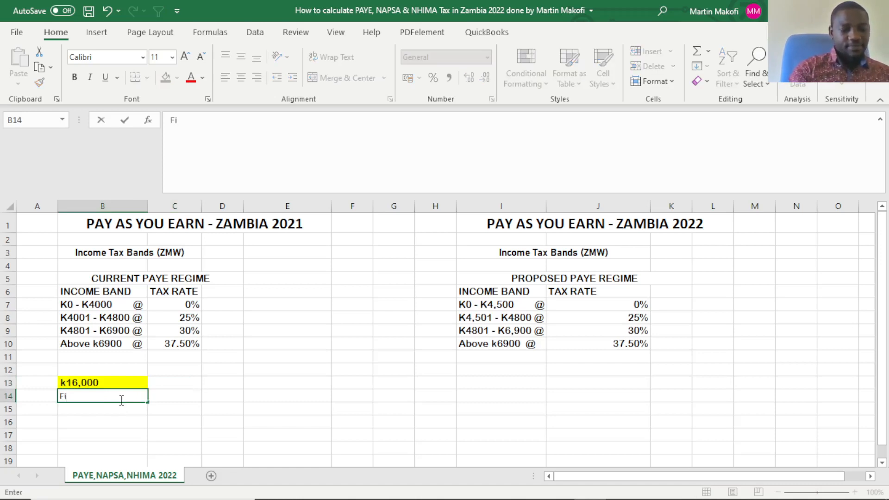
text(rst)
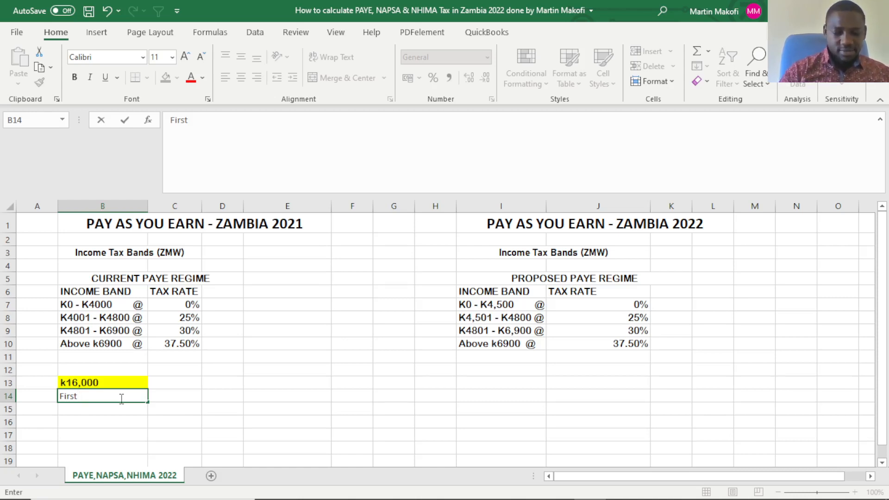
text(k 4000)
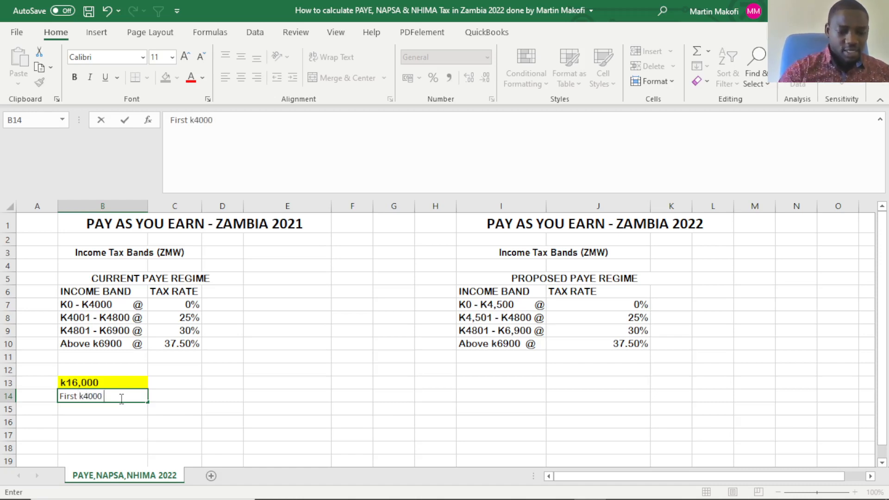
text( @)
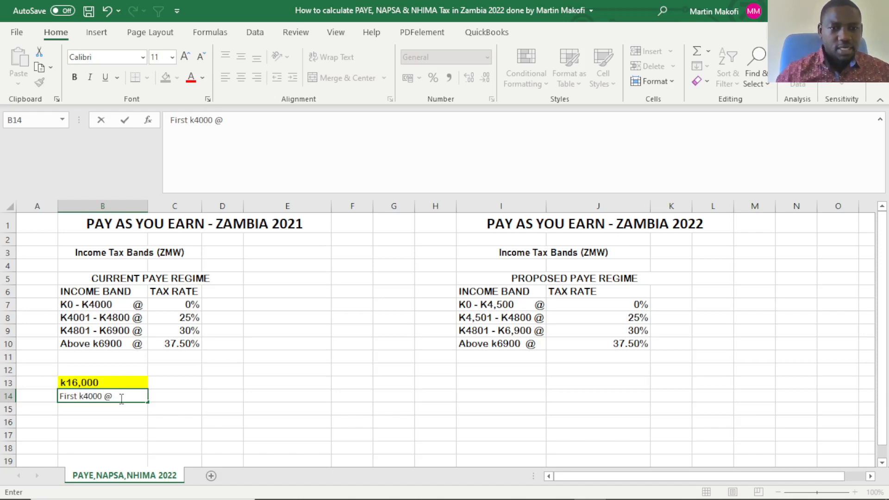
click(164, 394)
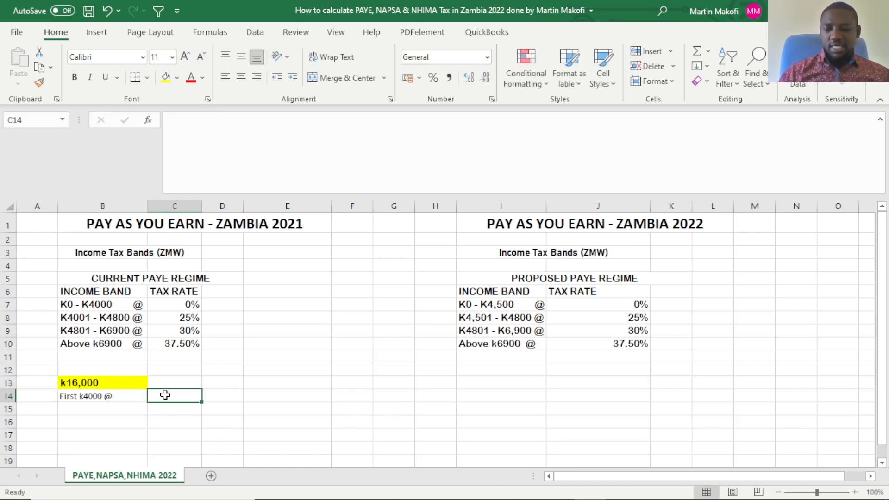
text(0%)
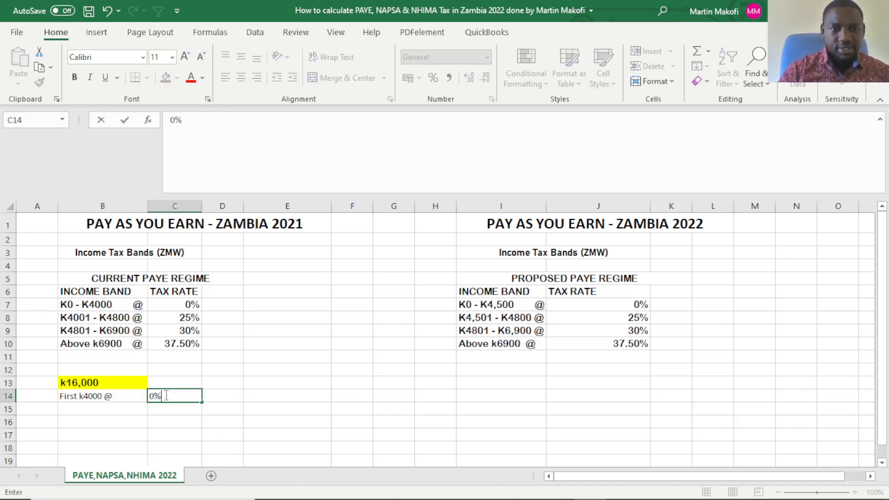
Add the second tax band line, with "Next k800 @" in B15 and 25% in C15.
click(124, 409)
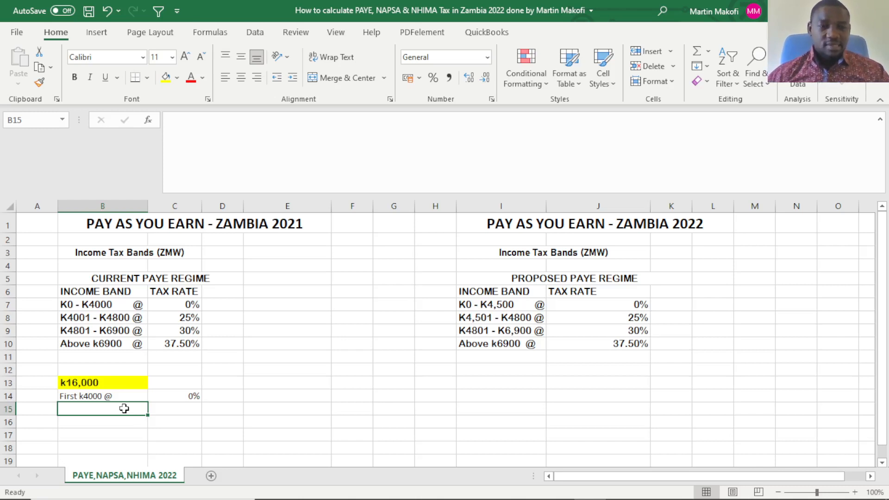
text(Ne)
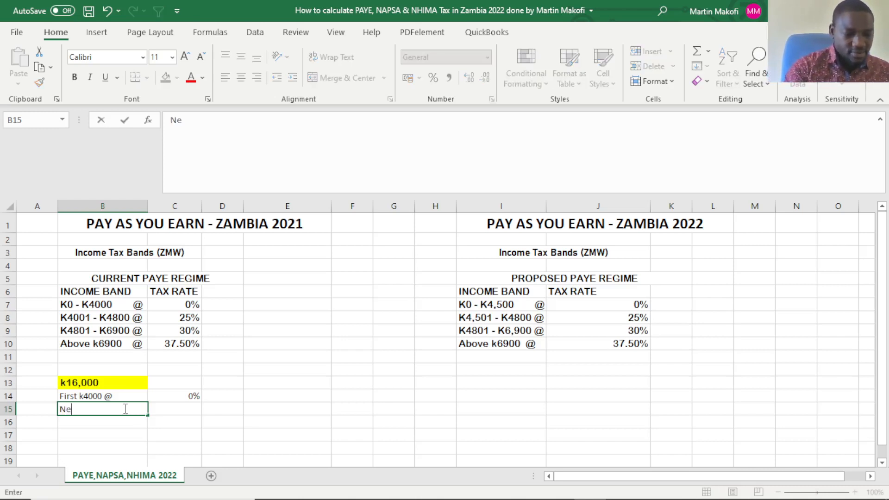
text(xt)
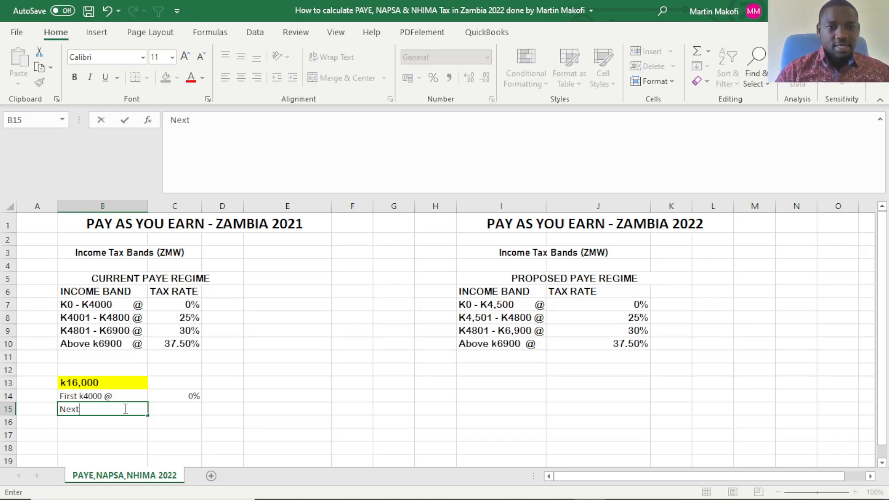
text( k)
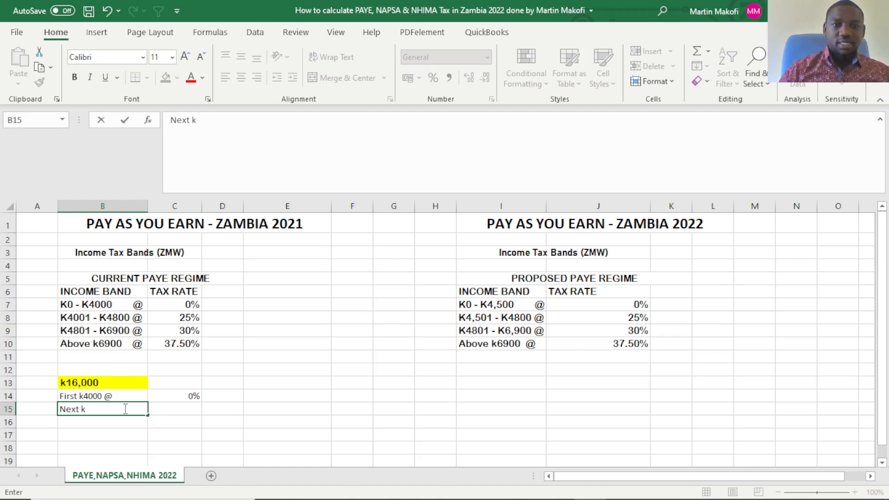
text(800)
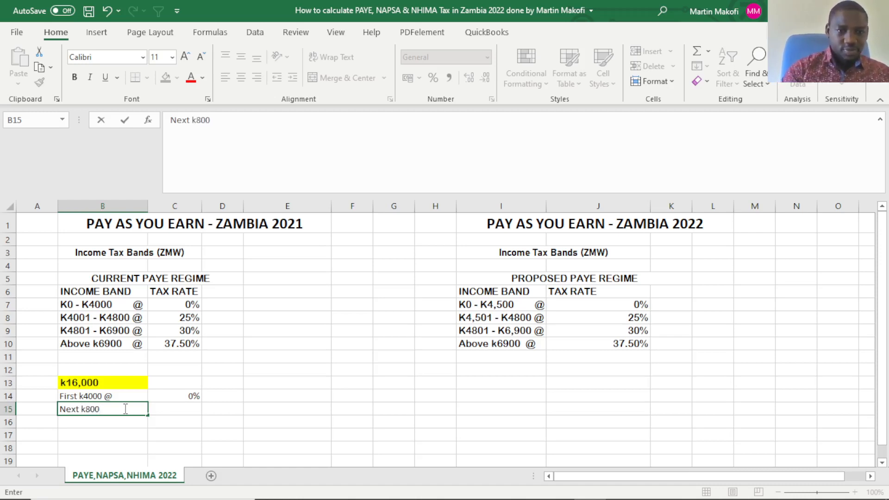
text( @)
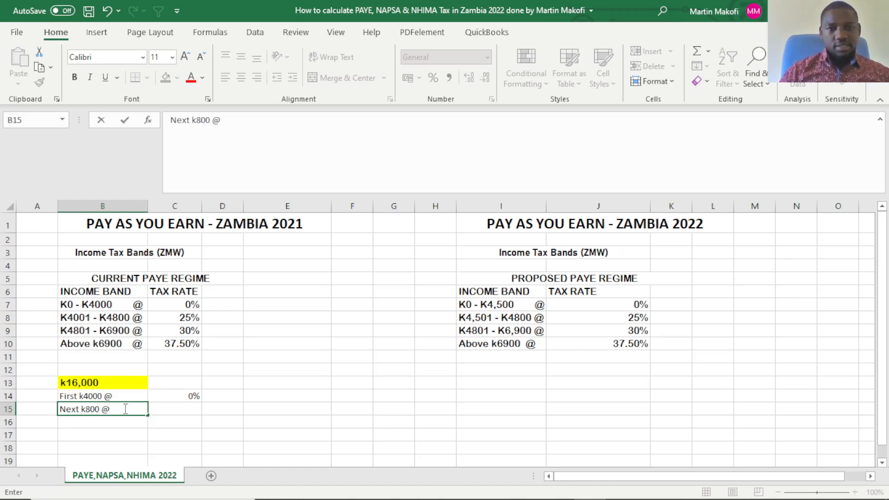
key(Tab)
text(25)
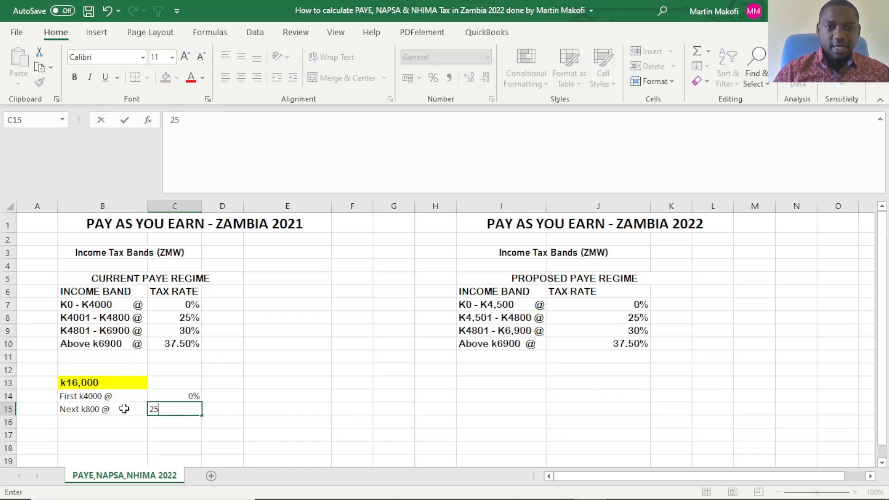
text($)
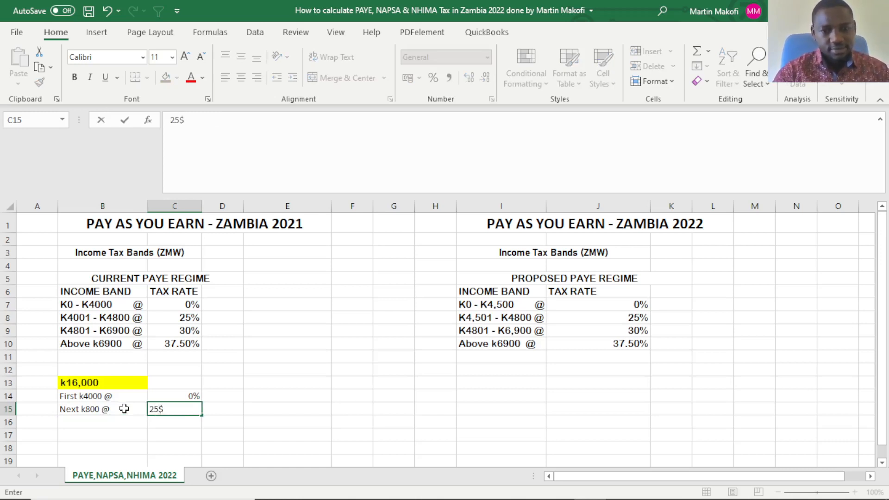
key(BackSpace)
text(%)
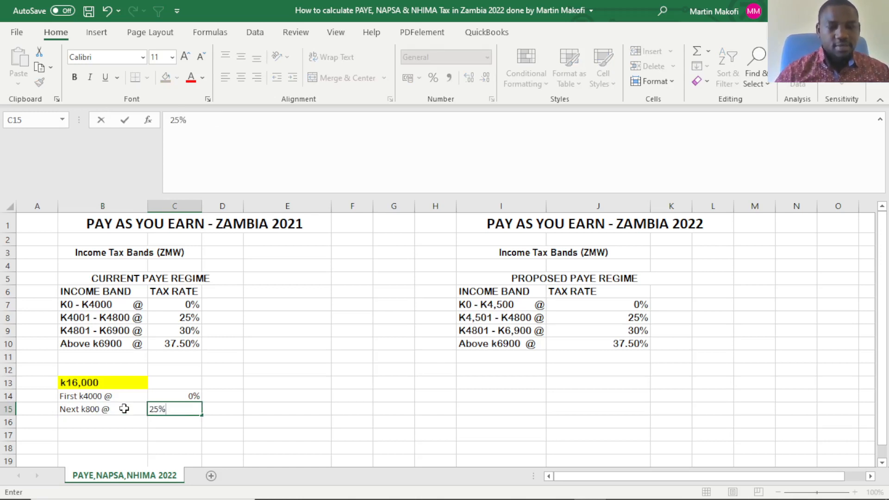
Add the third tax band line, with "Next k2100@" in B16 and 30% in C16.
click(114, 419)
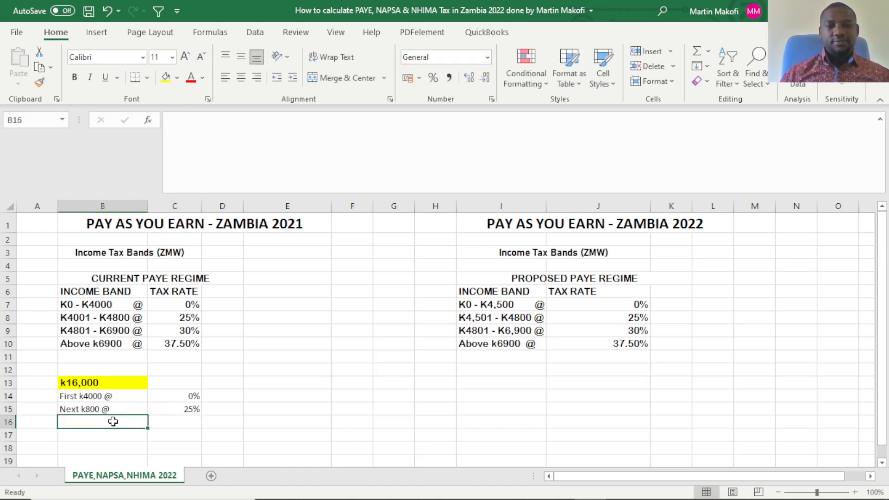
scroll(115, 420, down, 1)
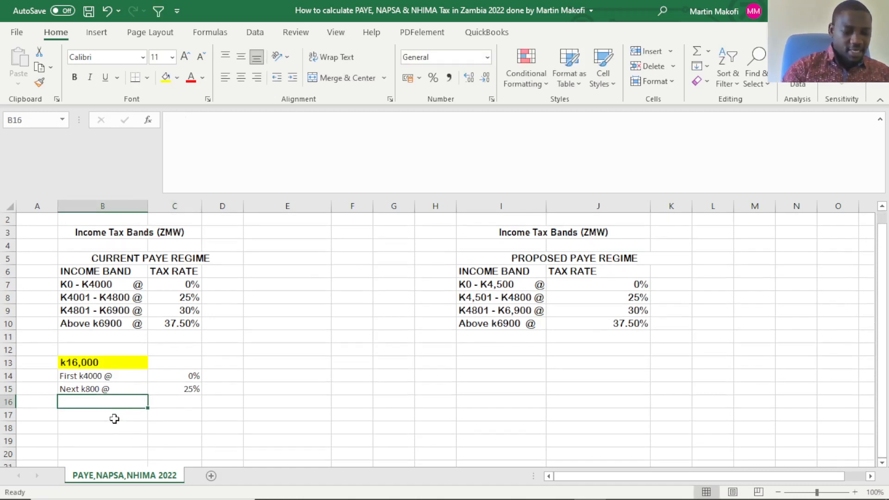
text(Next )
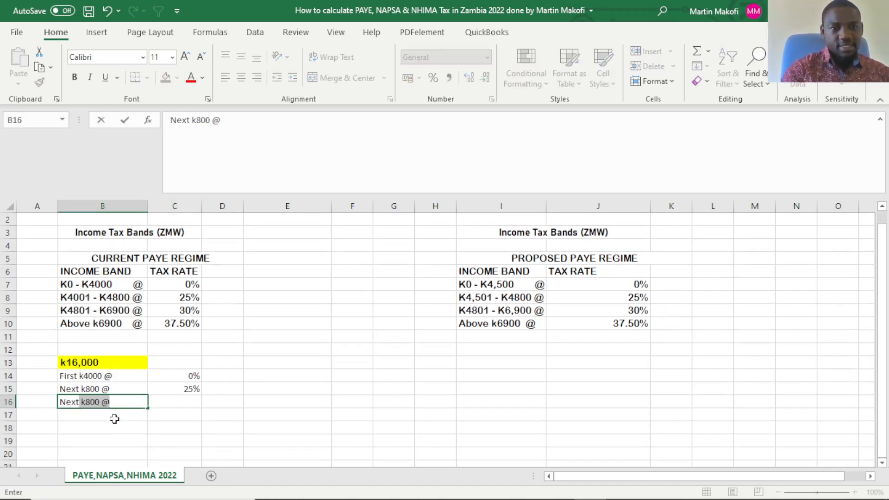
text(t)
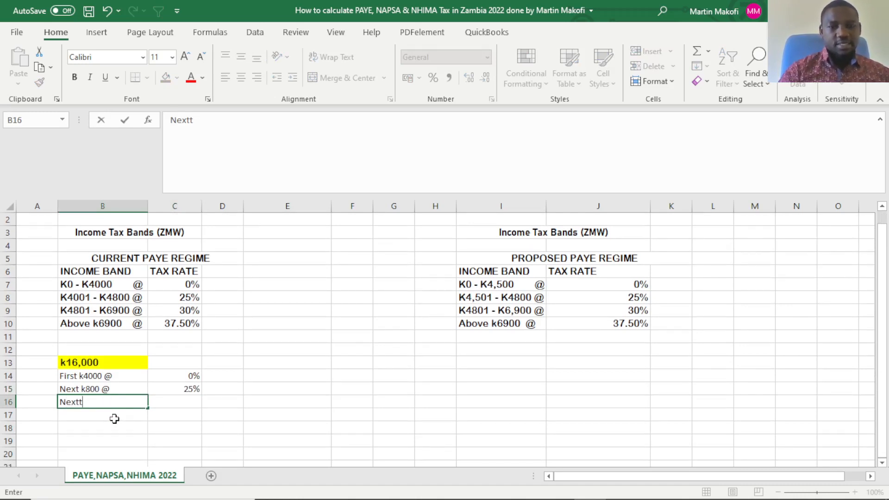
key(BackSpace)
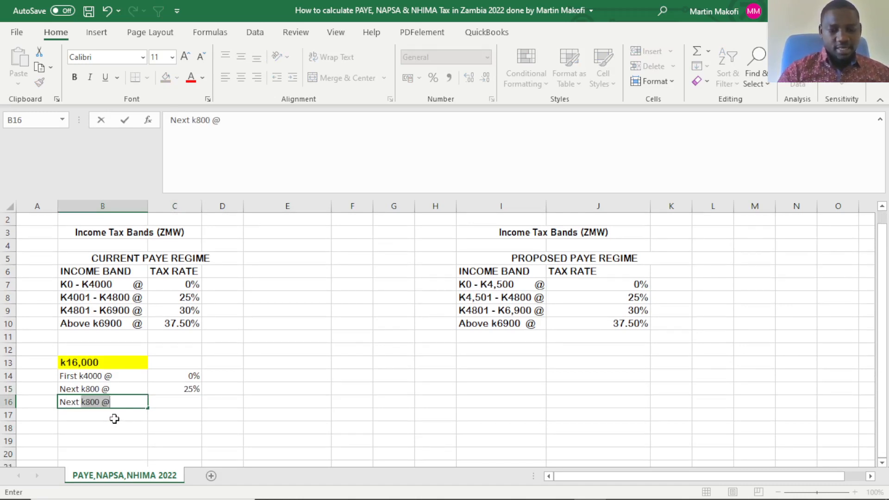
text(k)
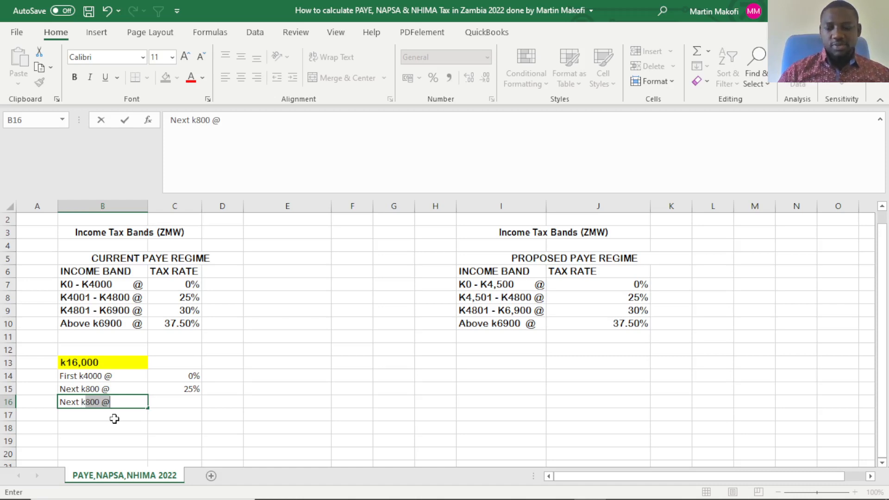
text(2100)
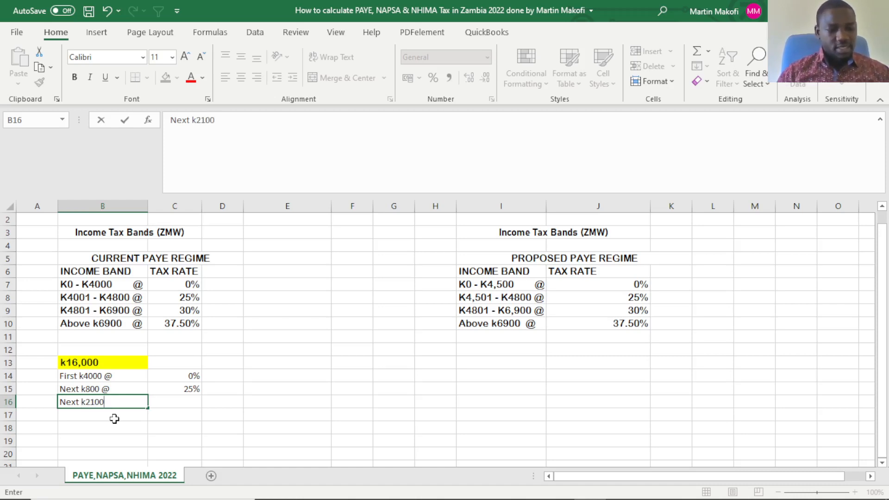
text(@)
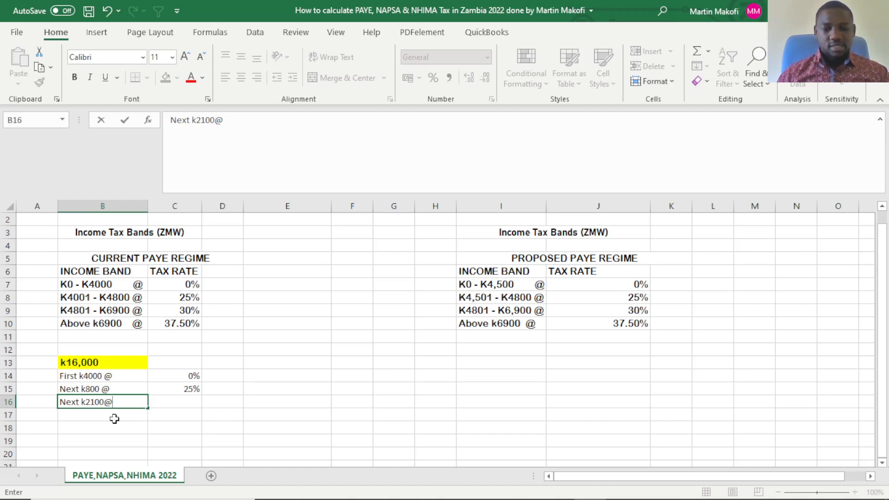
key(Tab)
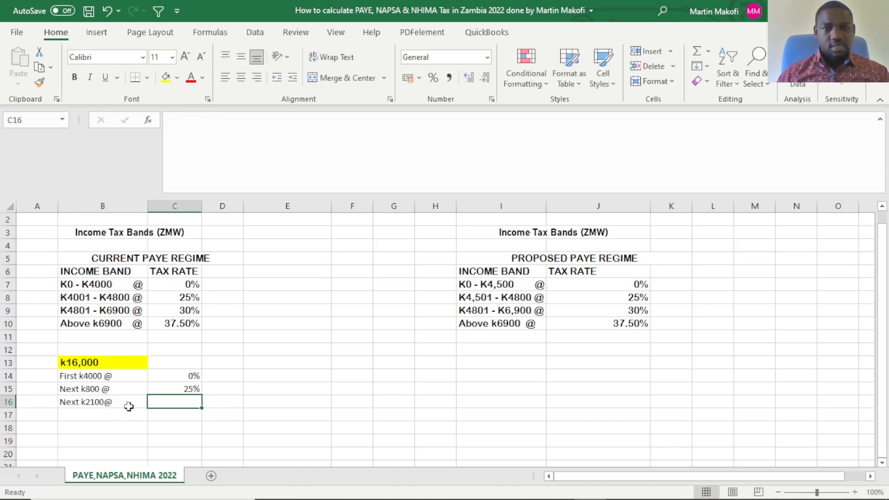
text(30)
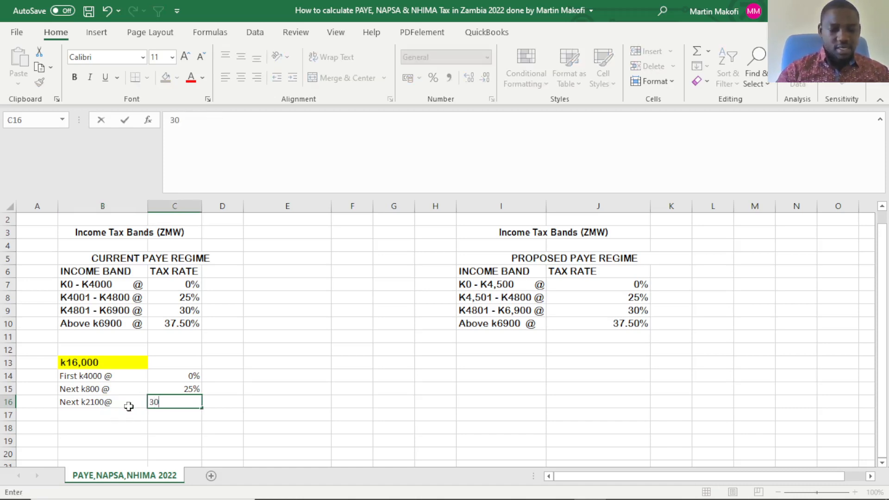
text(%)
key(Tab)
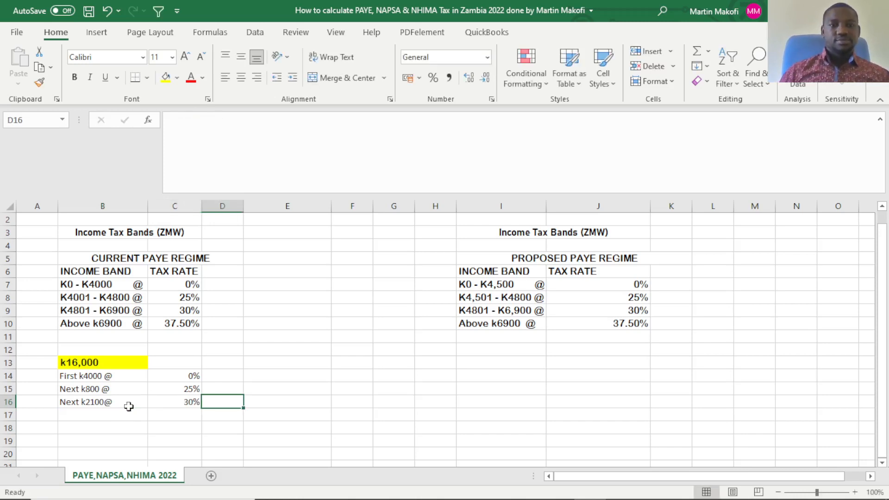
Add the final tax band line, with "Above @" in B17 and 37.5% in C17.
click(134, 415)
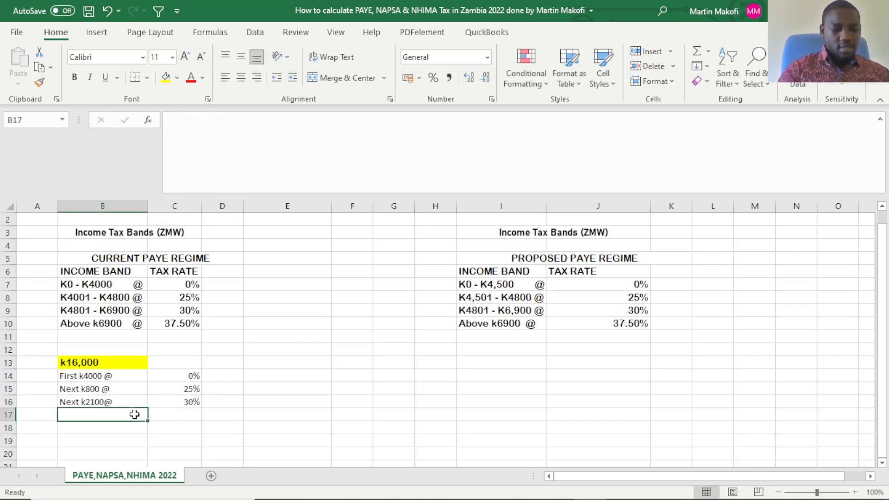
text(A)
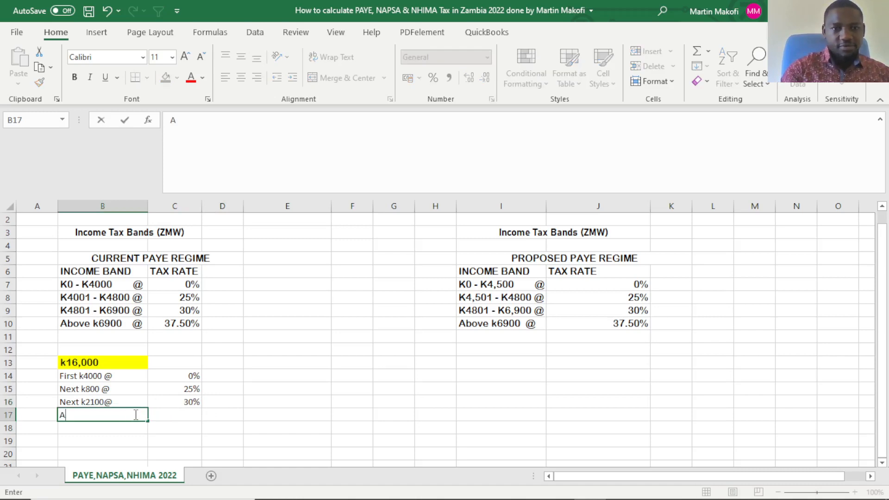
text(bove)
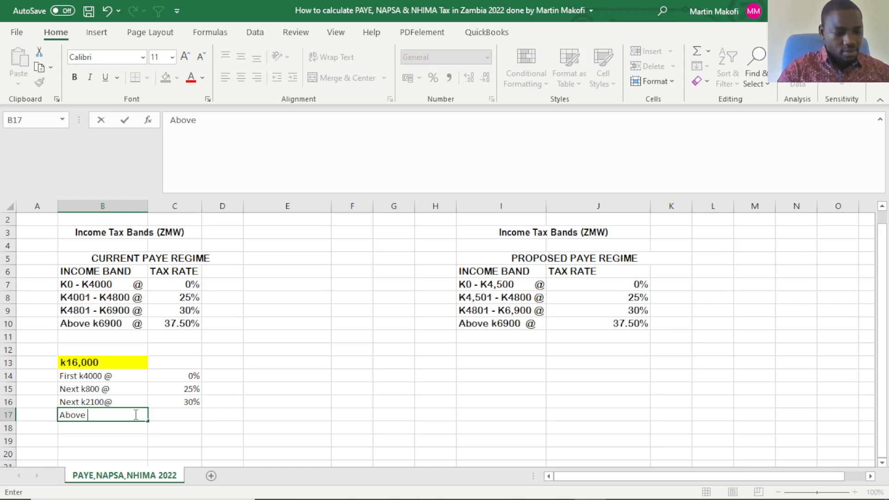
text( @)
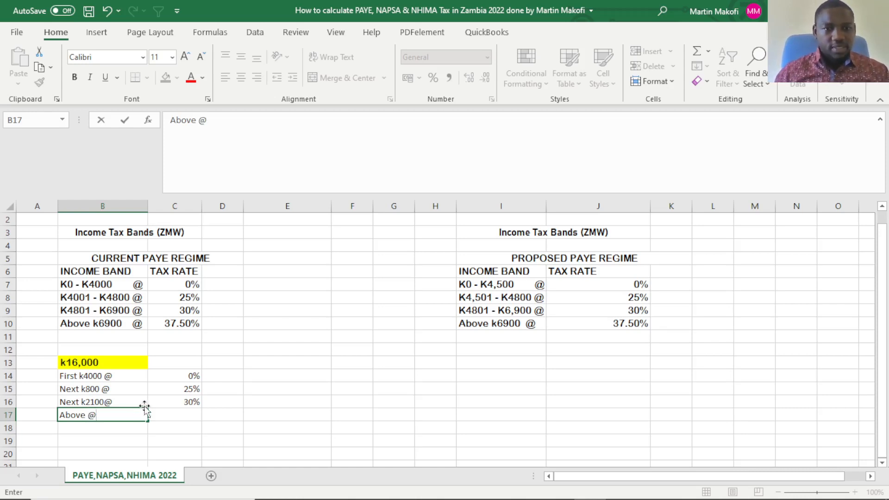
click(175, 413)
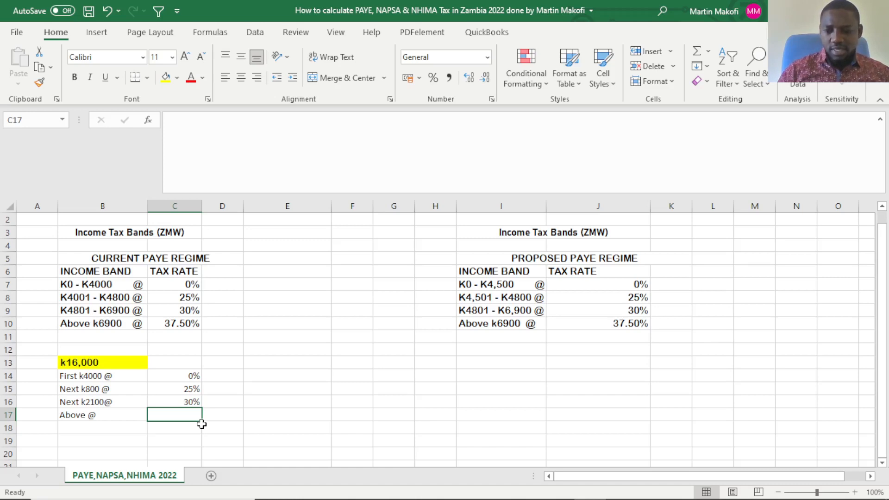
text(37.5)
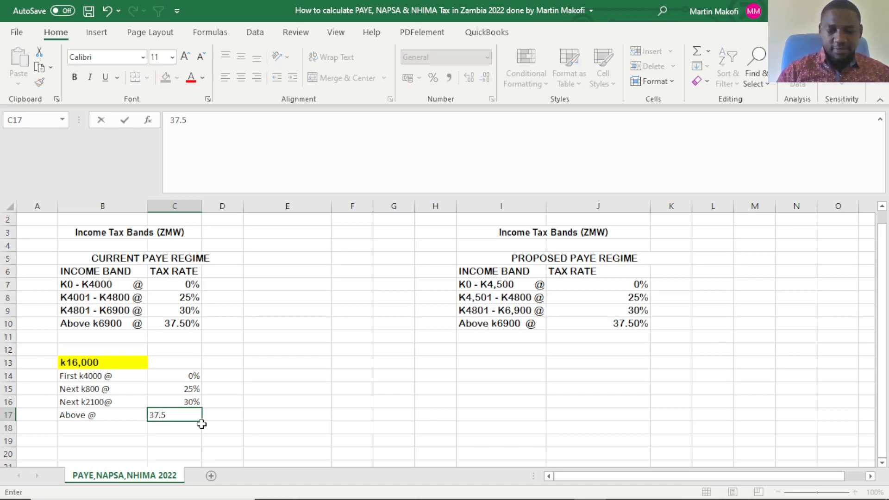
text(%)
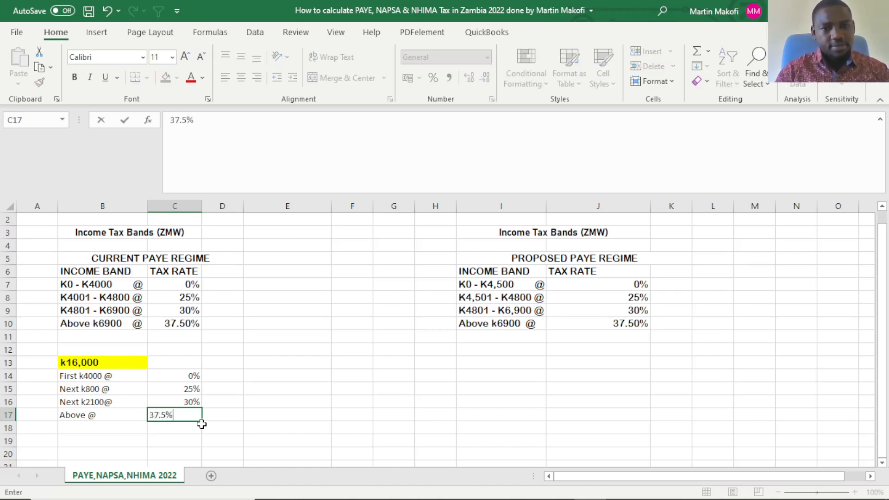
click(261, 437)
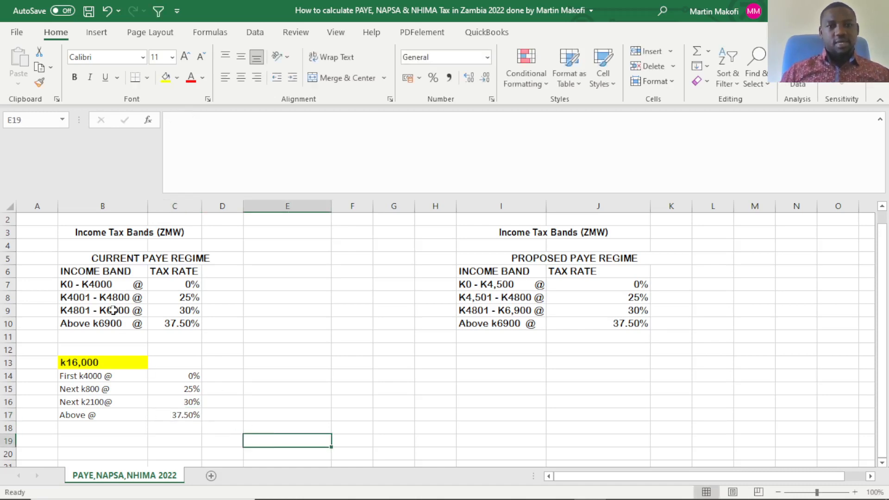
Copy the formatting of the 2021 income band table B6:C10 onto the salary breakdown lines in B14:C17.
drag(78, 269, 161, 325)
click(39, 83)
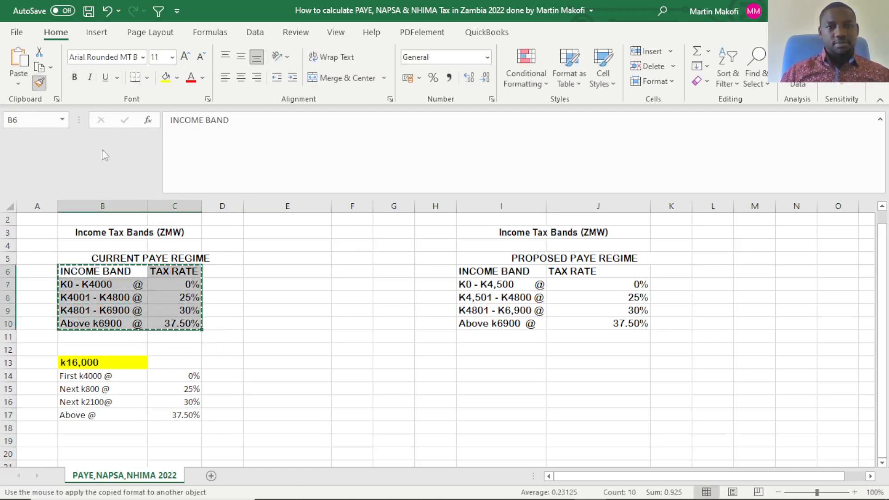
mouse_move(98, 381)
mouse_down()
mouse_move(163, 397)
mouse_move(167, 413)
mouse_move(195, 414)
mouse_up()
click(250, 416)
click(283, 359)
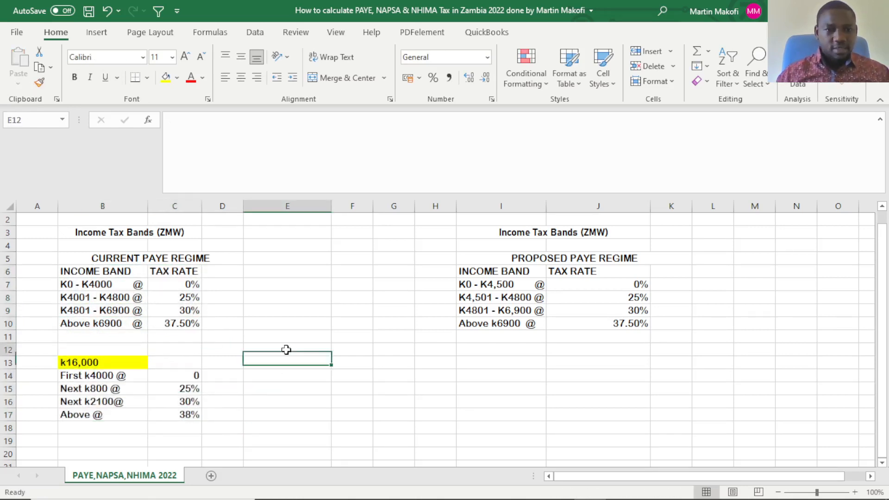
click(284, 353)
click(262, 404)
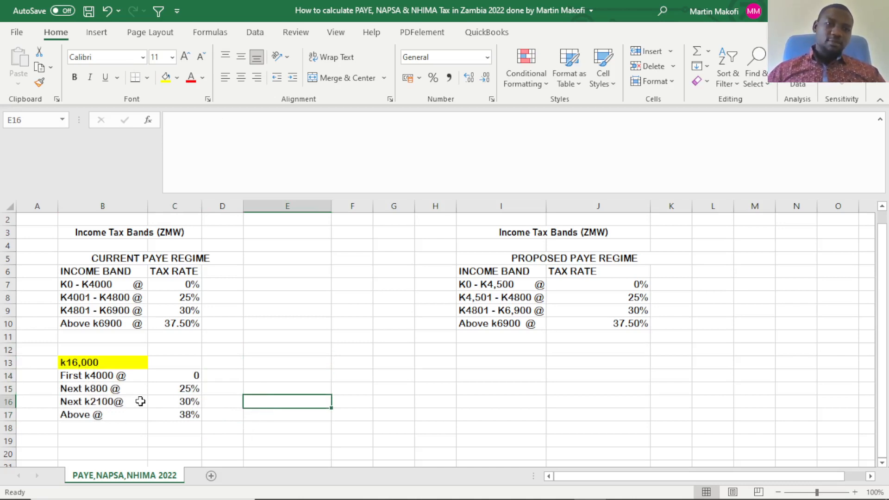
Compare the salary breakdown lines in B15:B17 with the 2021 income bands in B7:B10 they are derived from.
click(101, 390)
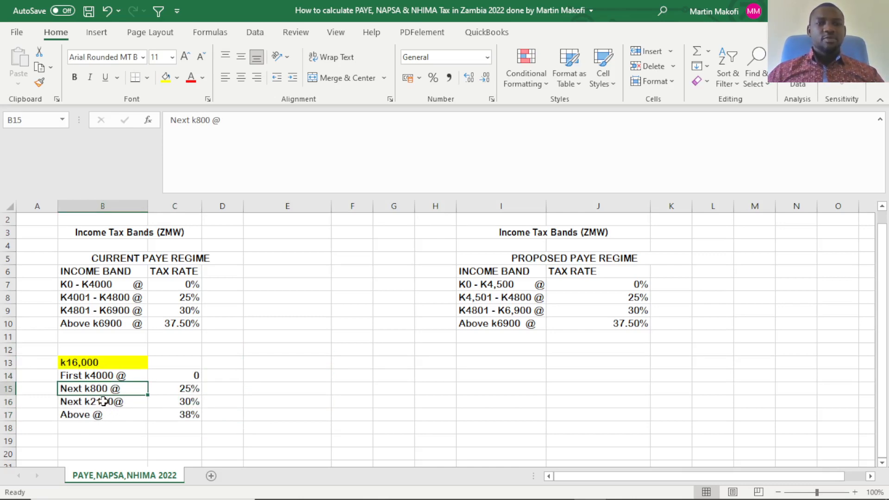
click(102, 399)
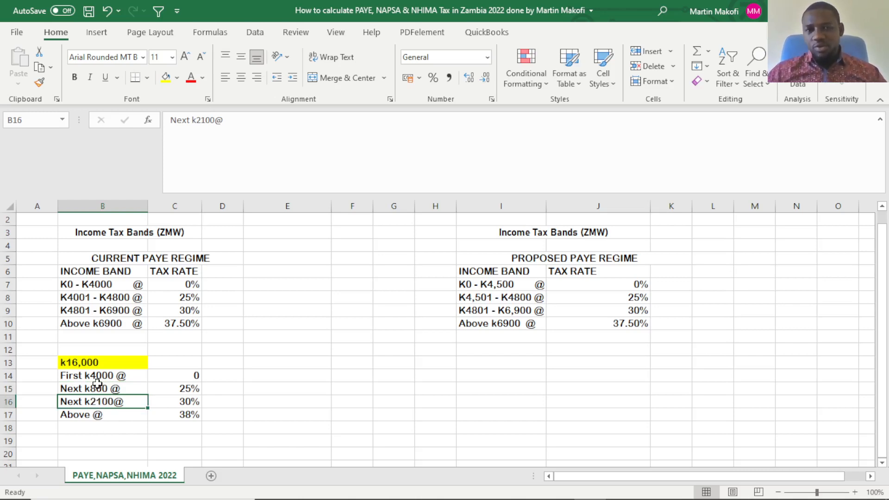
click(112, 287)
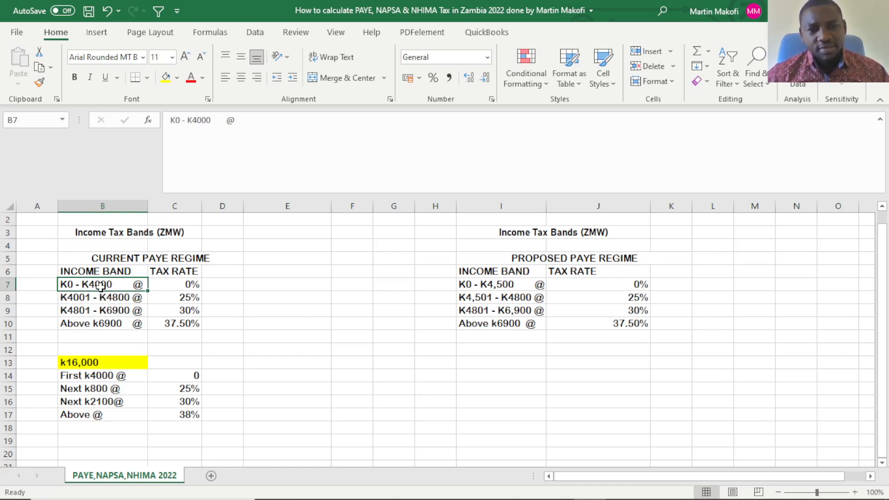
click(102, 299)
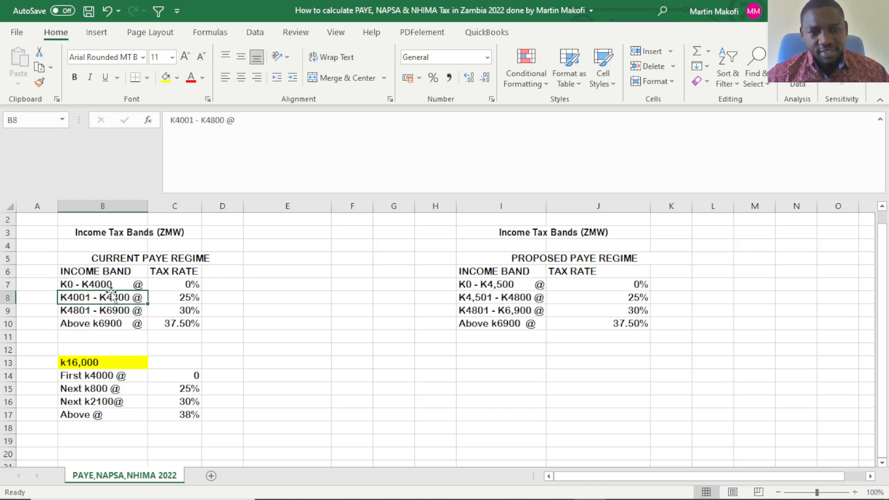
click(101, 389)
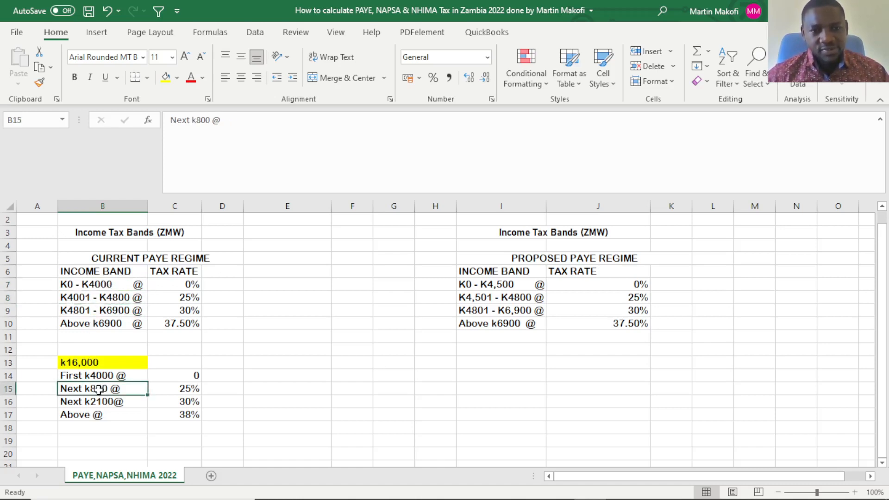
click(117, 298)
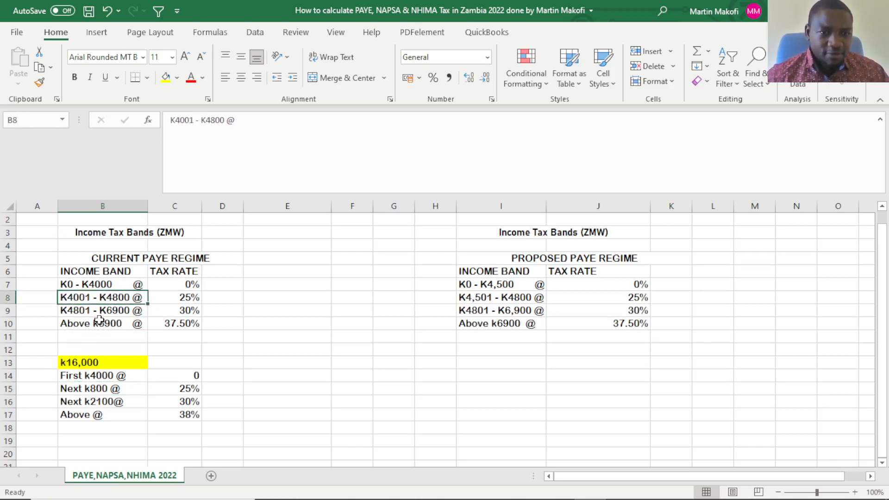
click(119, 310)
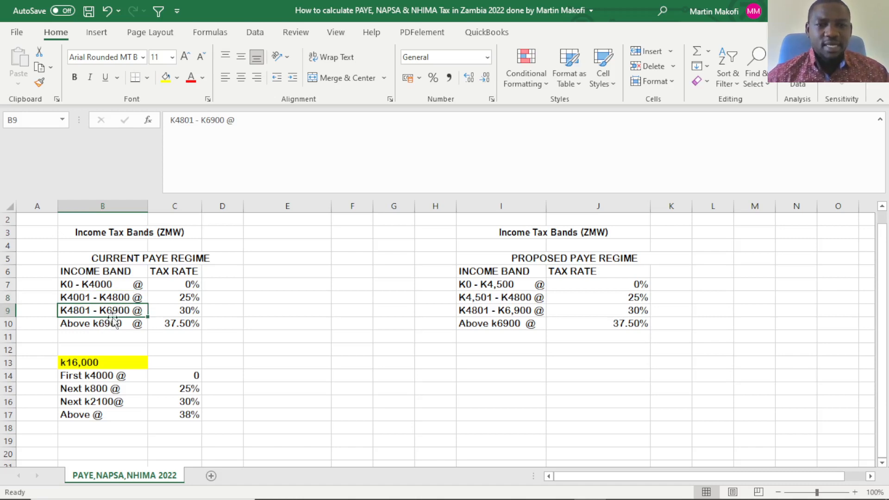
click(105, 400)
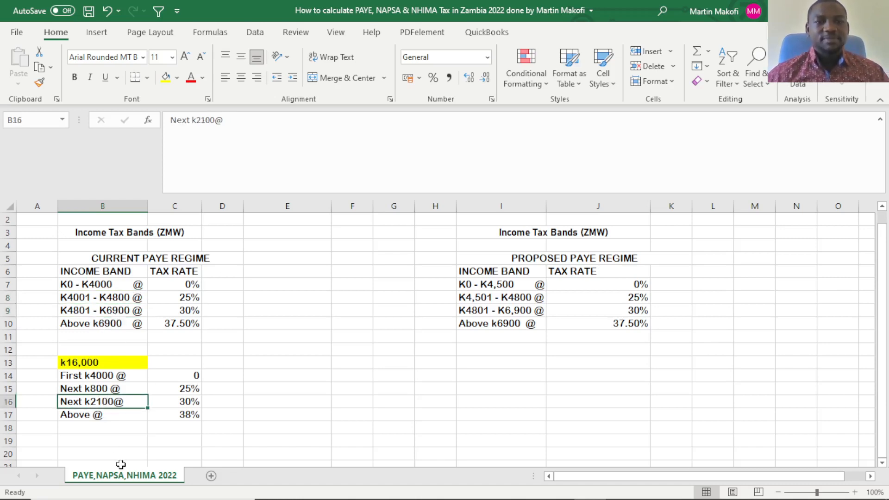
click(119, 412)
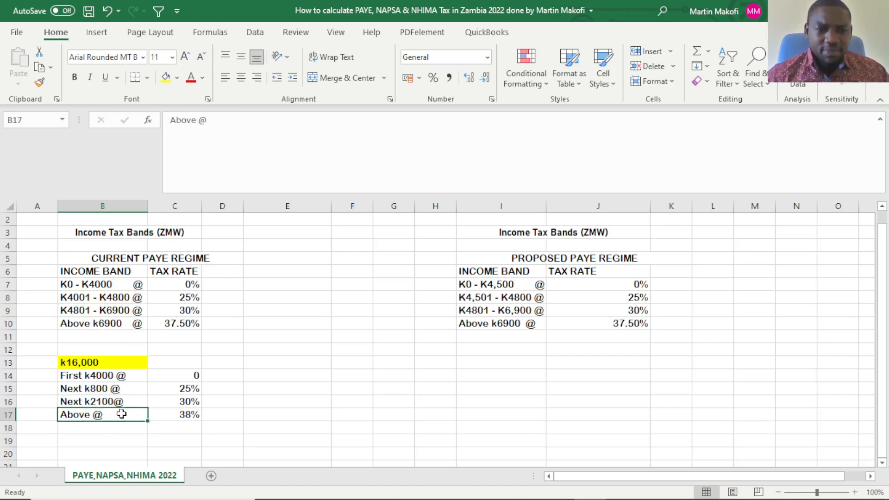
click(110, 326)
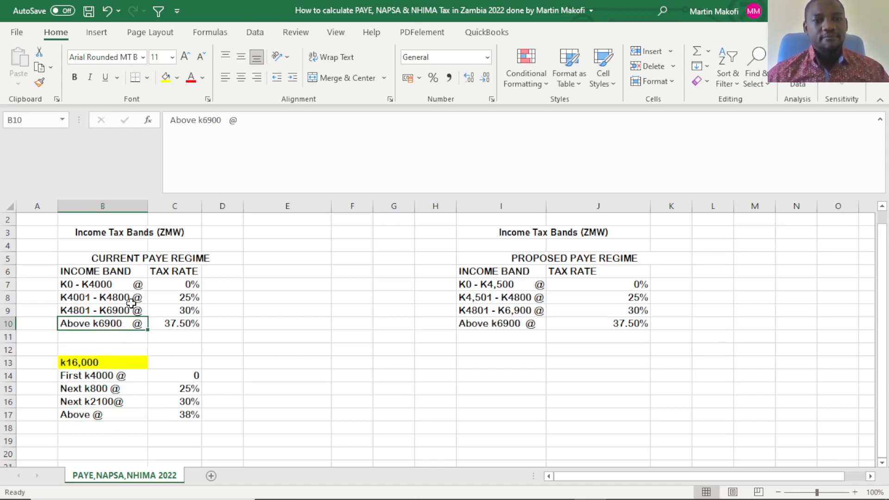
click(113, 415)
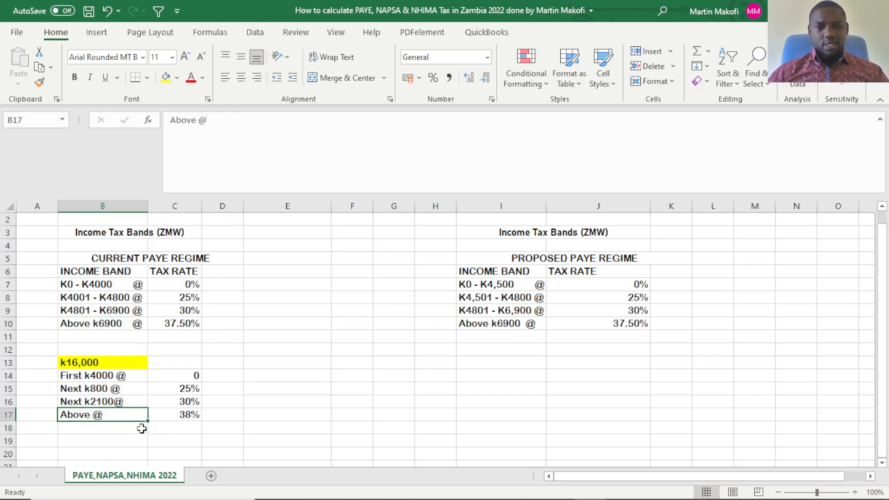
Enter the tax amounts for the first three salary bands: 0 in D14, 200 in D15 and 630 in D16.
click(218, 378)
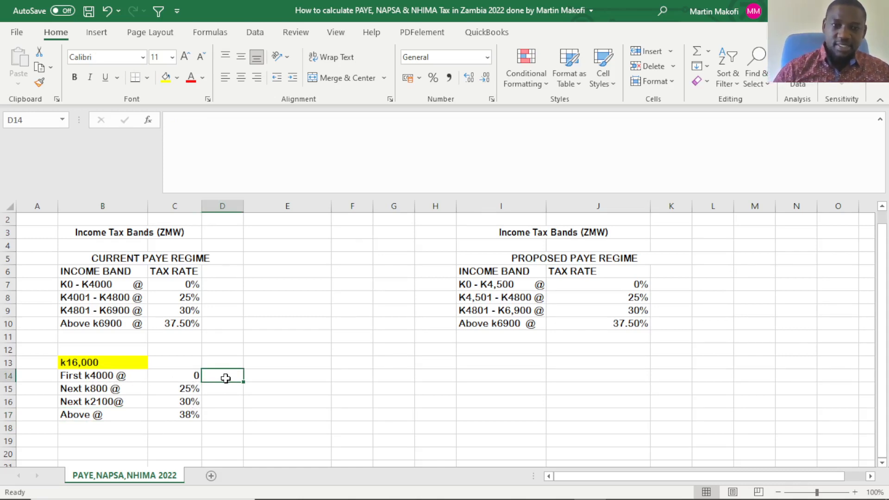
text(=)
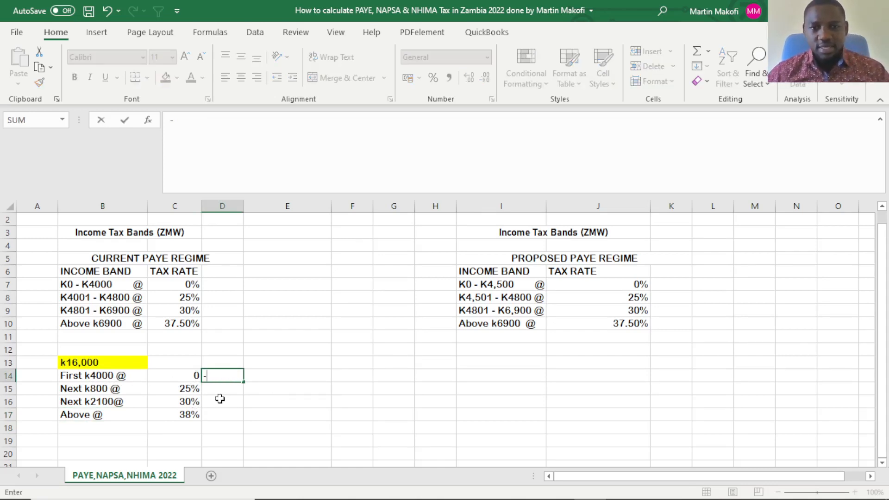
click(221, 388)
key(Escape)
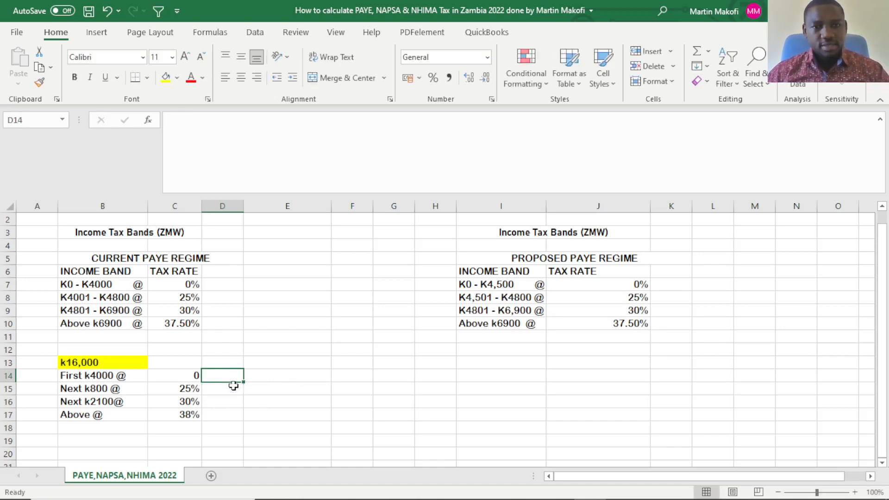
text(0)
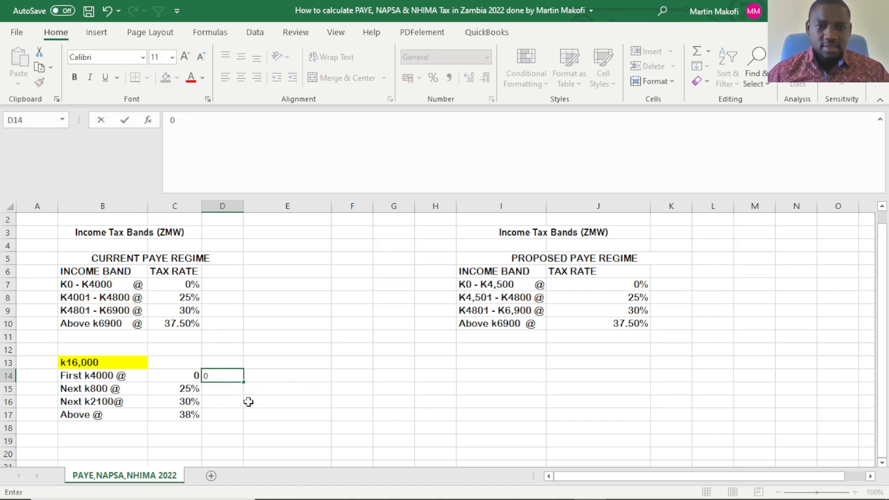
click(224, 388)
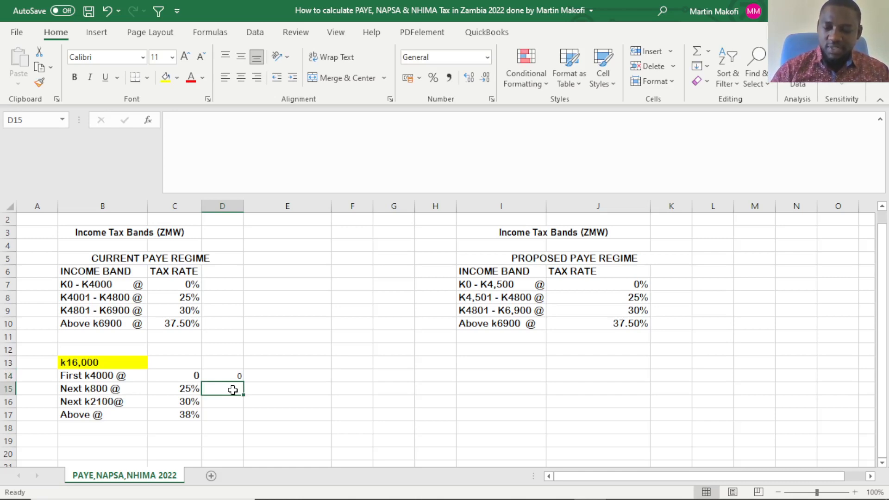
text(200)
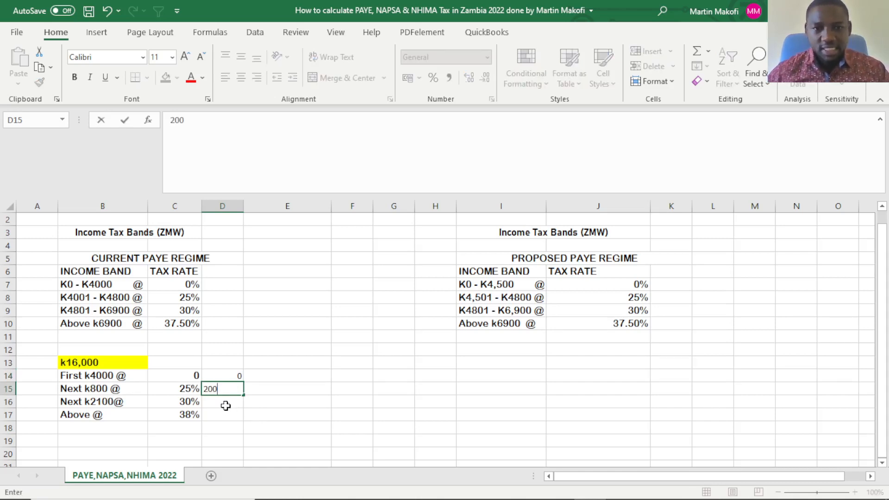
key(Return)
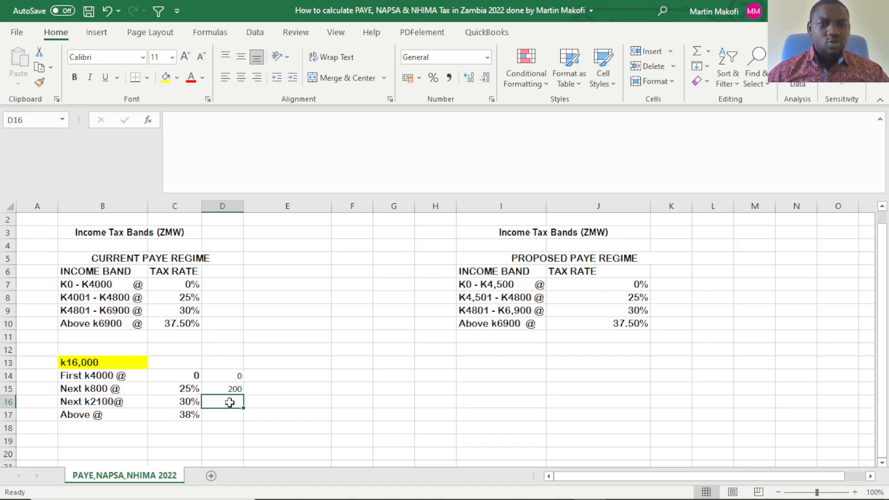
text(630)
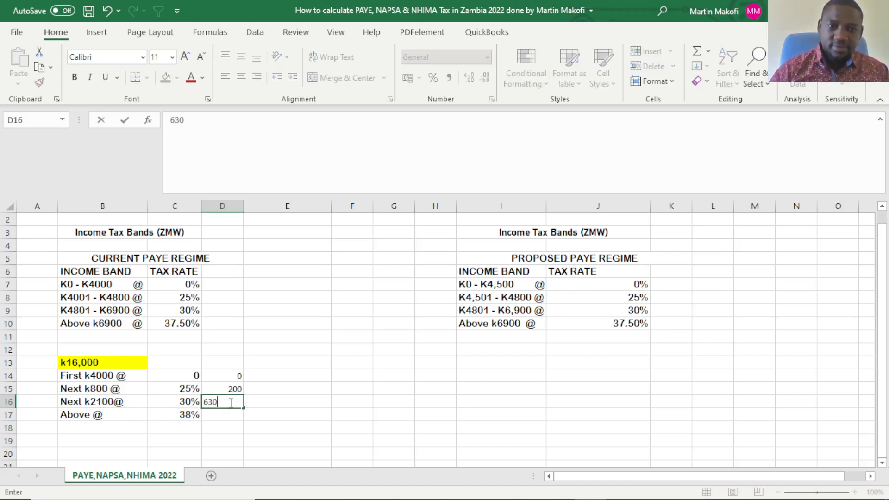
click(223, 415)
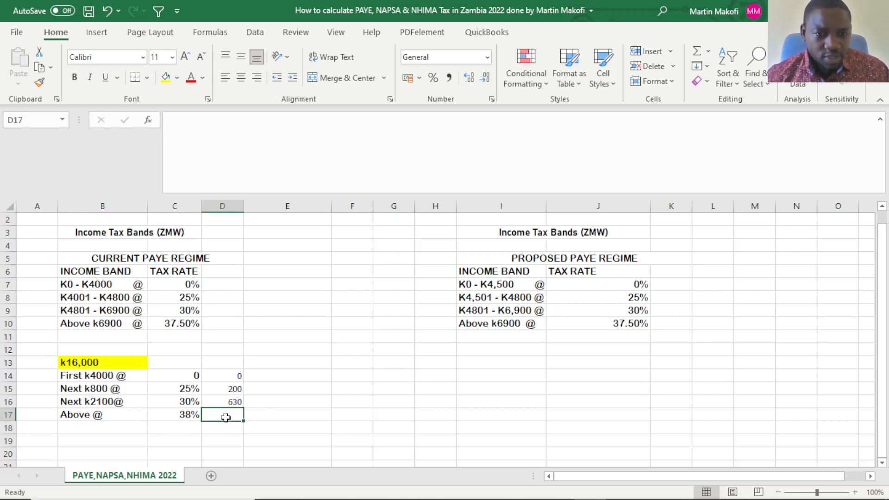
Show the top band's tax rate in C17 with one decimal place and save the workbook.
double_click(187, 418)
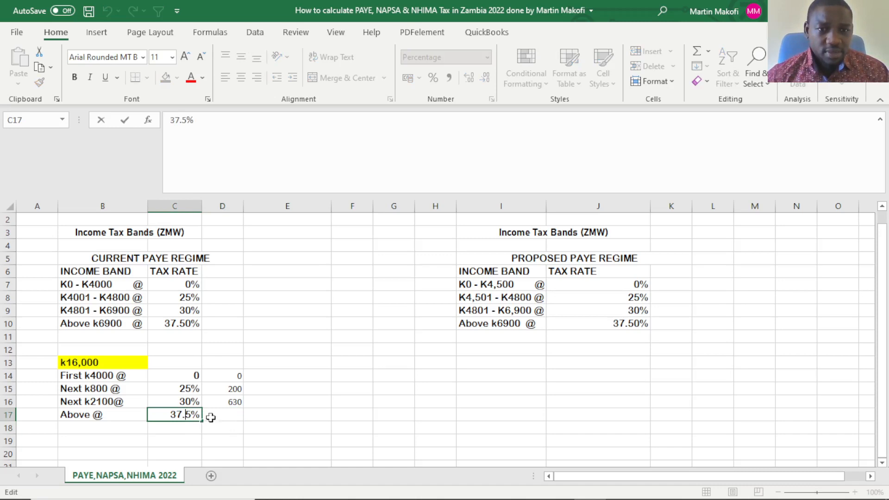
click(209, 416)
click(183, 415)
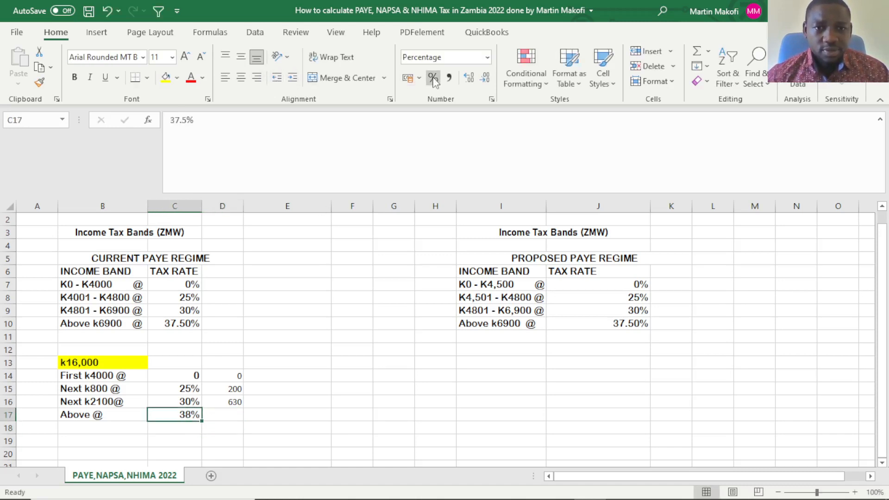
click(475, 79)
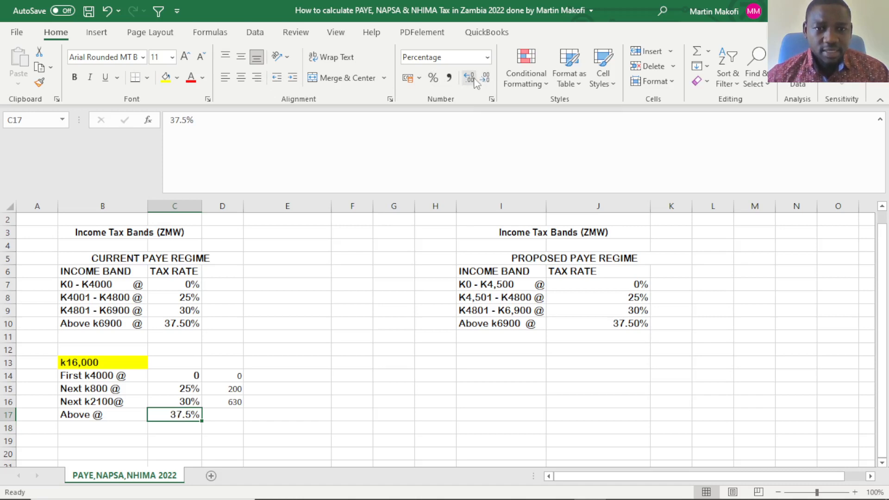
click(316, 401)
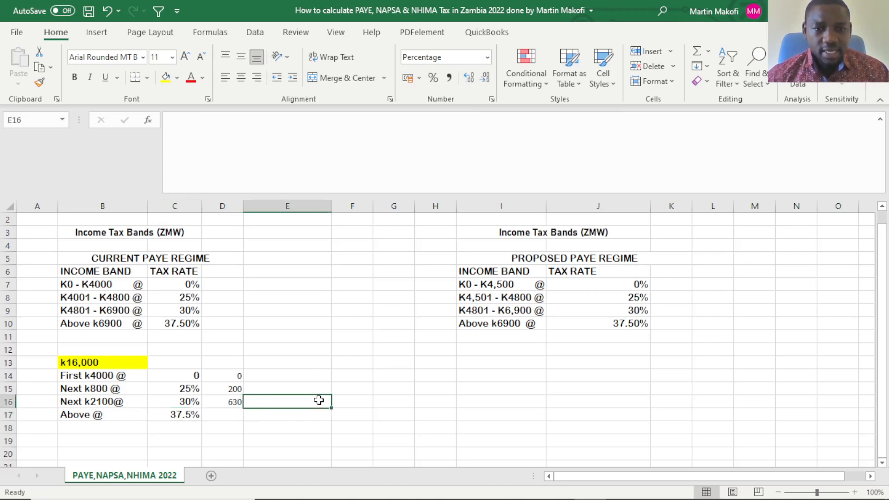
click(89, 10)
click(380, 402)
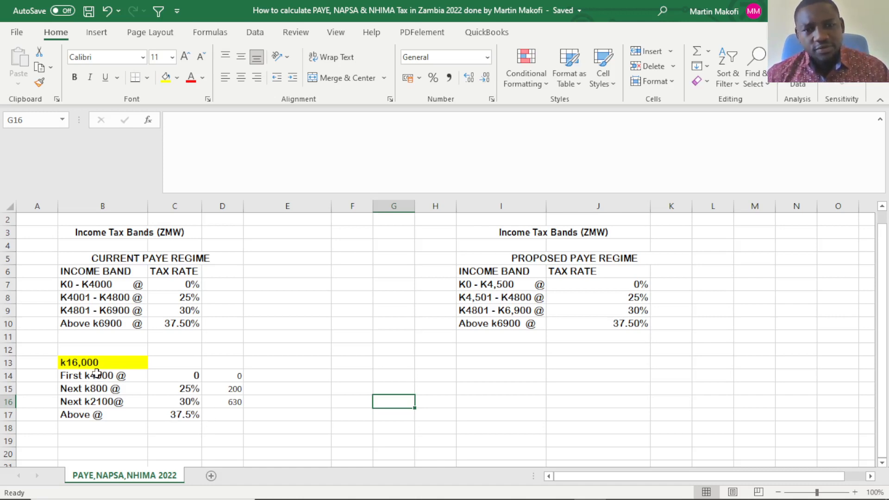
Add "Salary" in front of the amount in B13 so the label reads "Salary k16,000".
drag(96, 373, 94, 398)
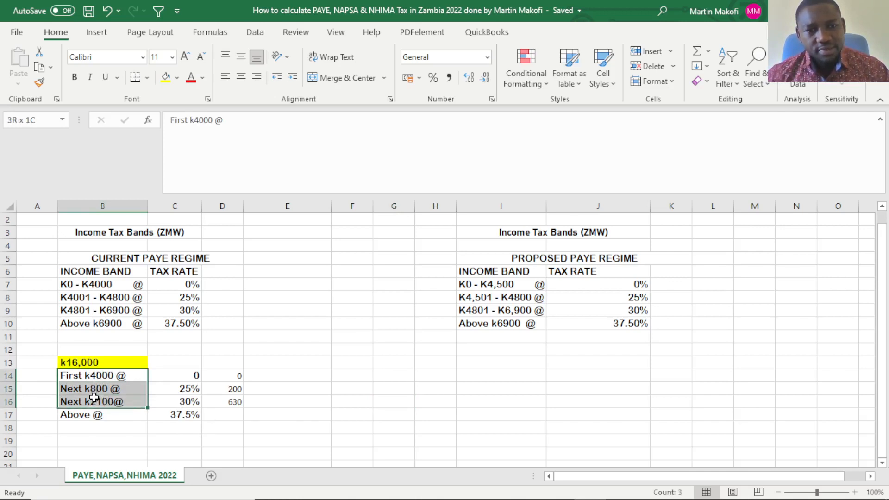
double_click(85, 359)
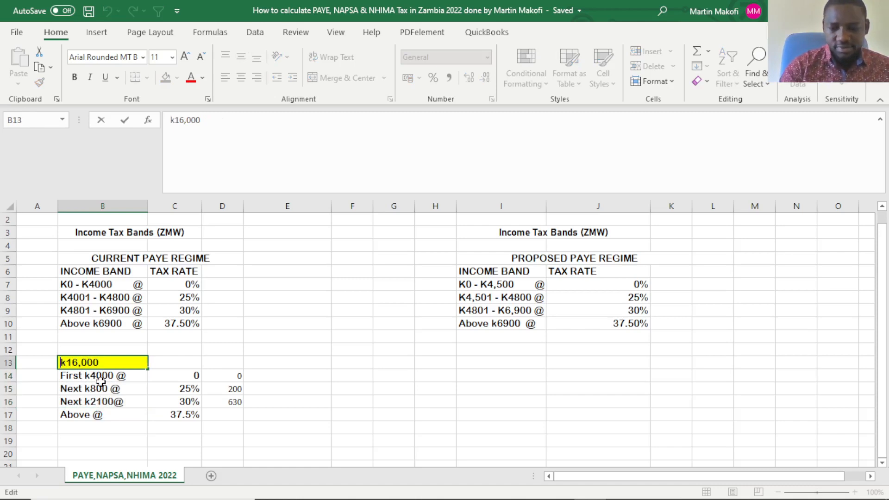
text(Salary)
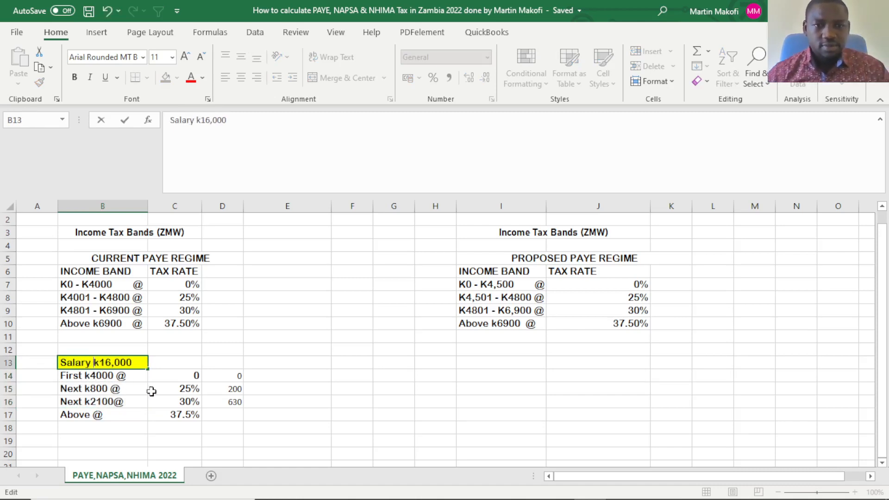
click(276, 413)
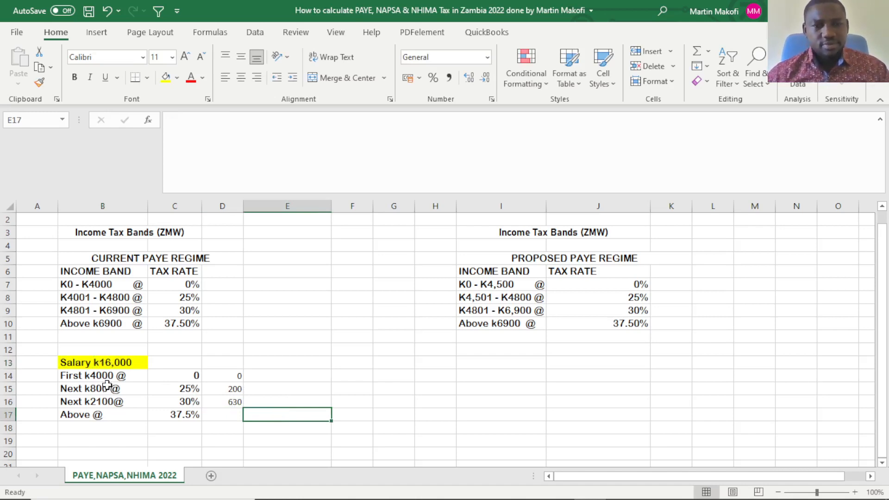
Calculate the part of the salary above K6,900 in C13 with the formula =16000-6900.
drag(101, 376, 101, 396)
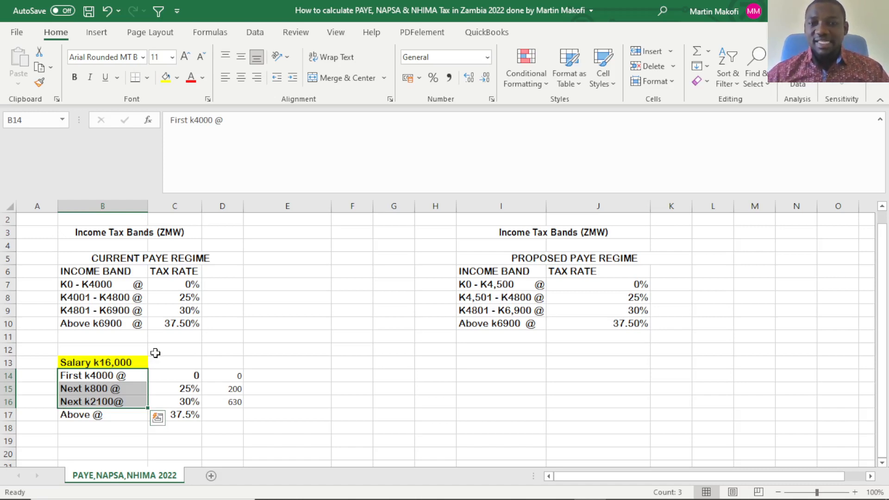
click(113, 326)
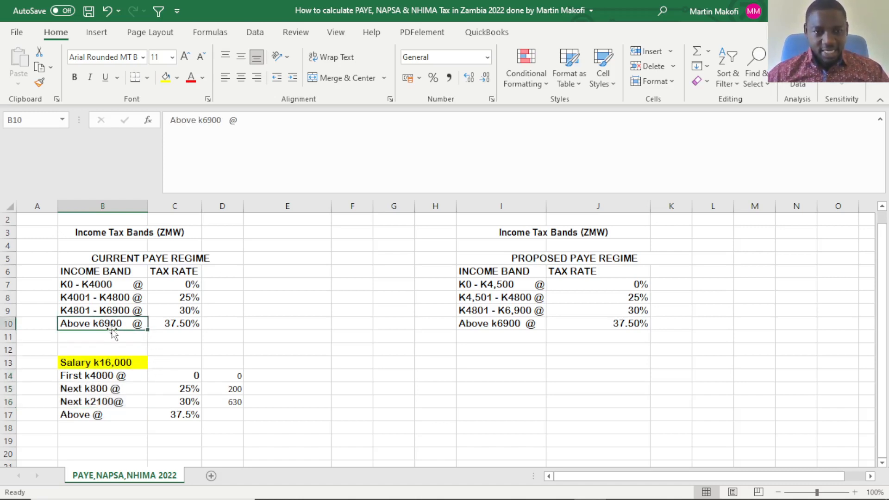
click(155, 364)
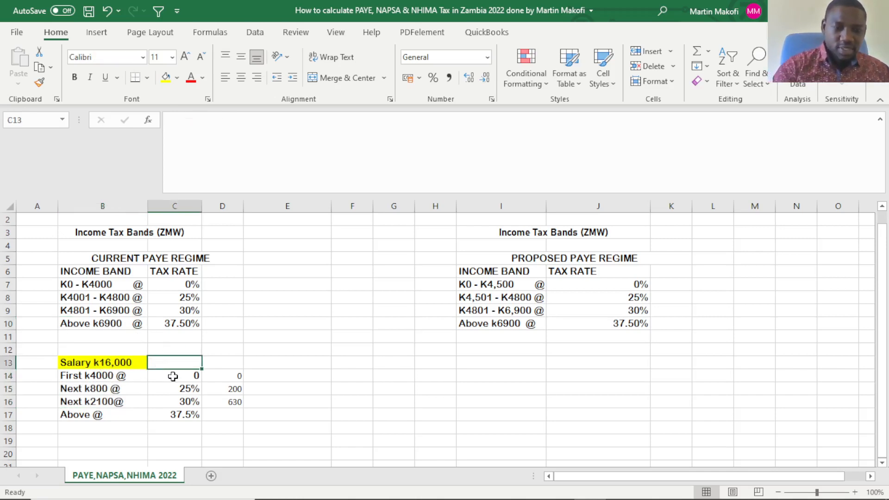
text(=)
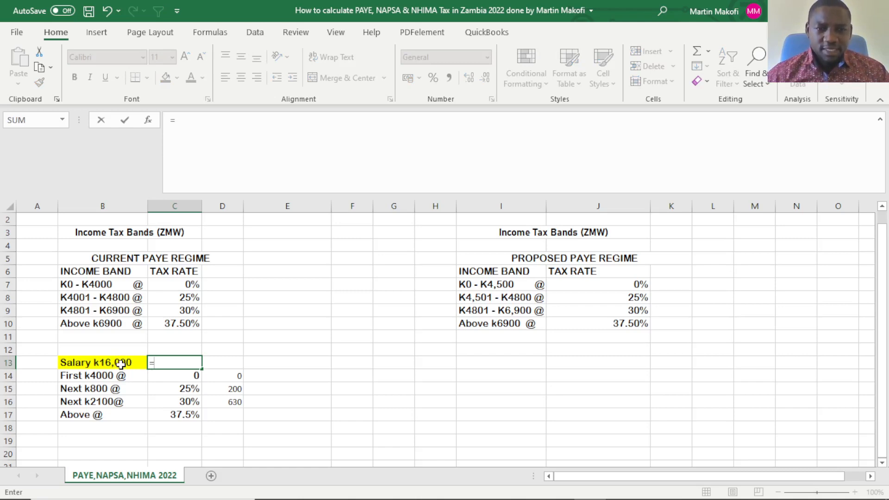
text(16)
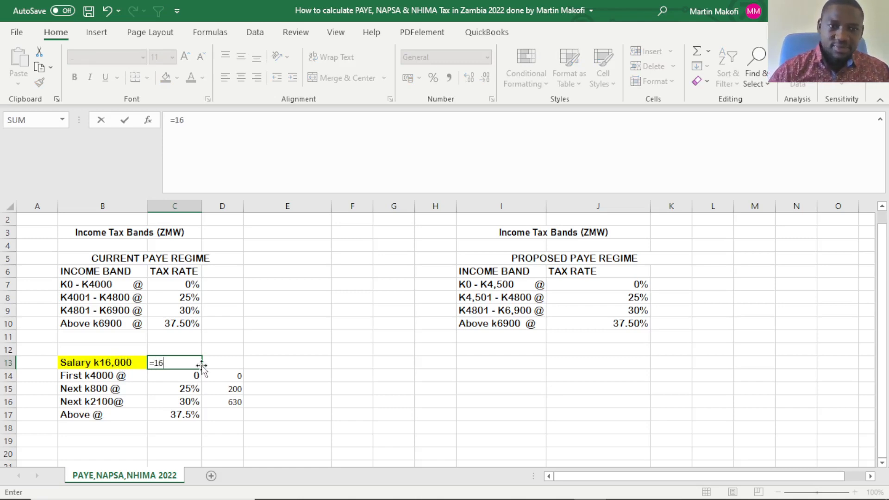
text(000)
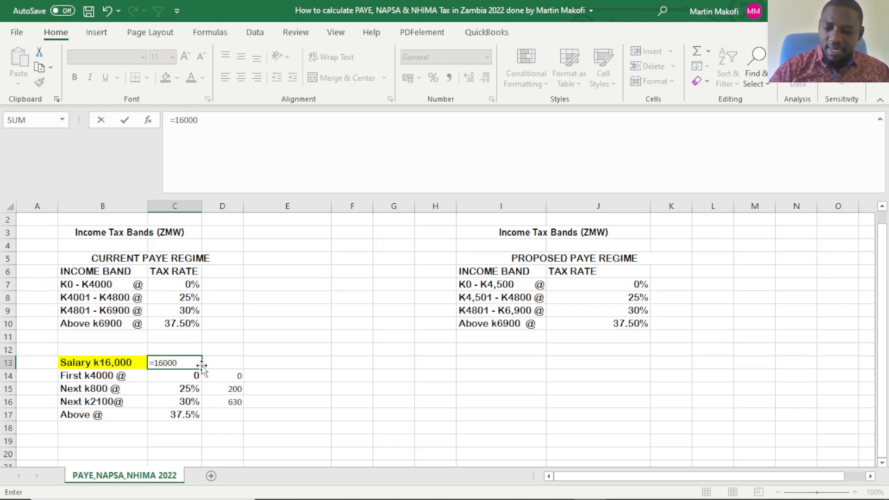
text(-6900)
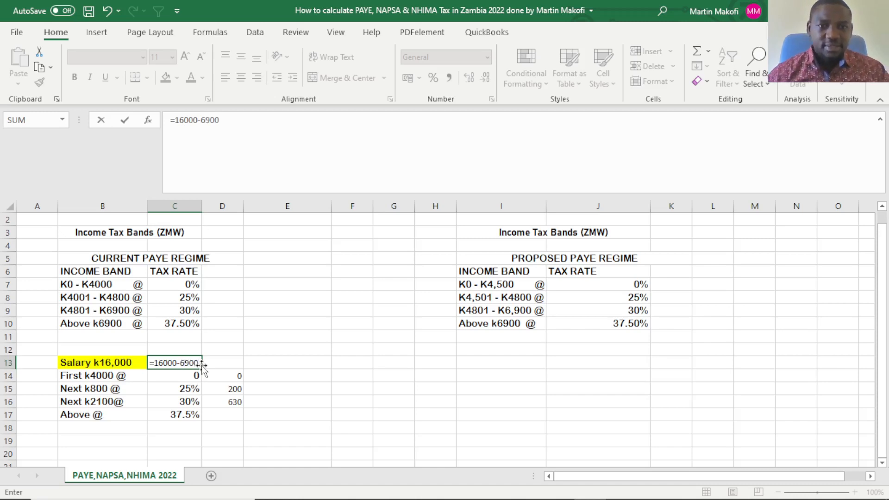
key(Return)
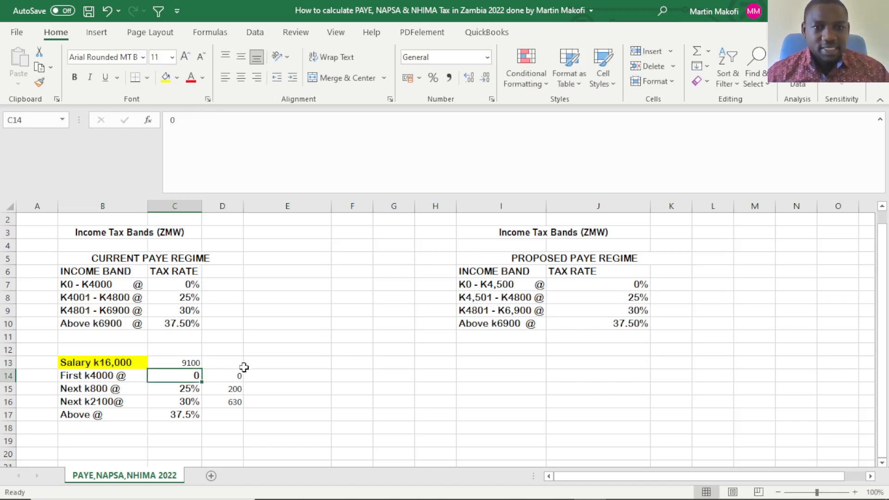
Extend the final band label in B17 with the remaining income so it reads "Above @ k9100".
click(193, 363)
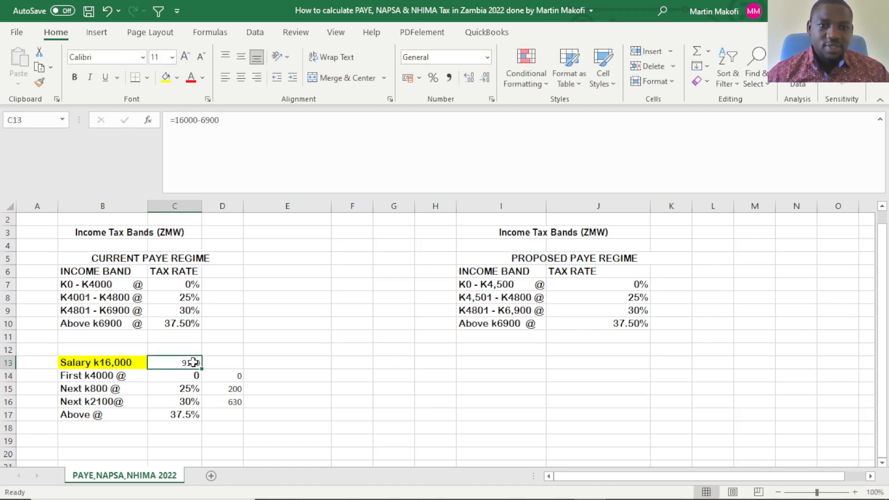
click(123, 417)
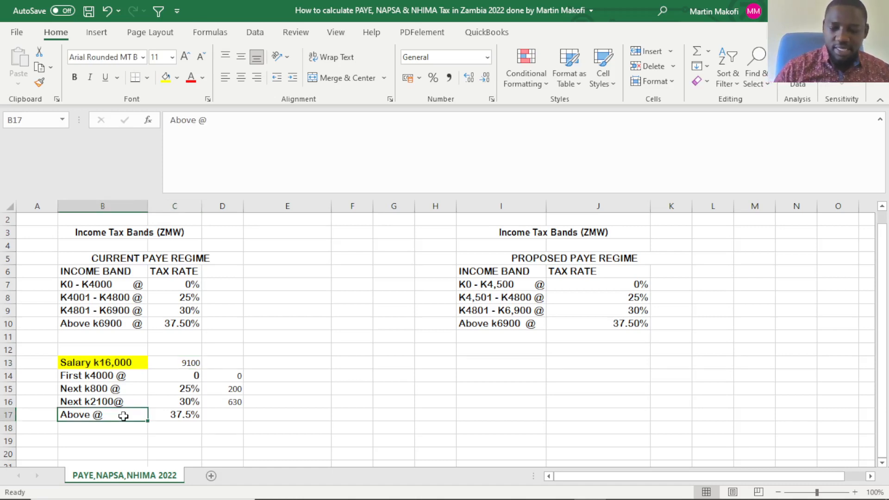
double_click(123, 416)
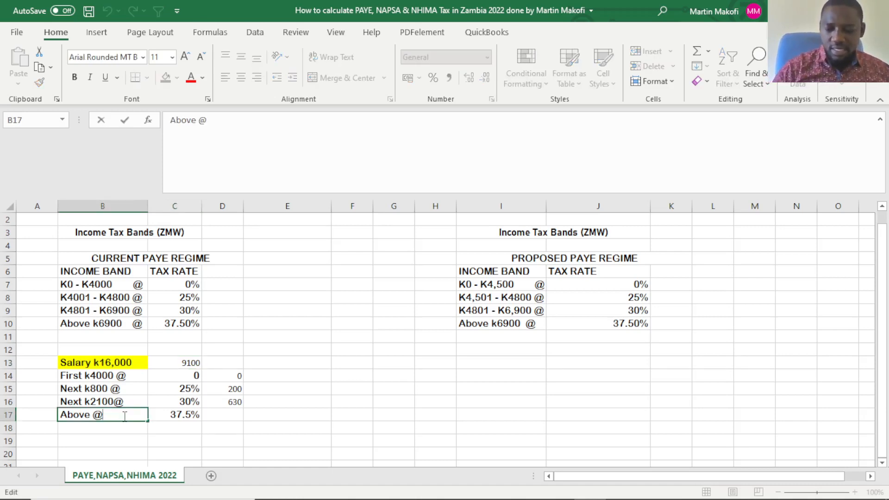
text(k9100)
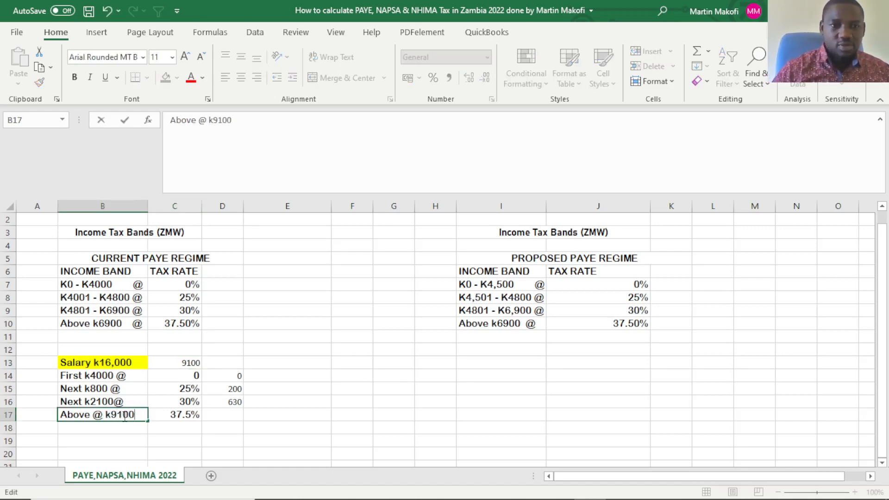
click(290, 413)
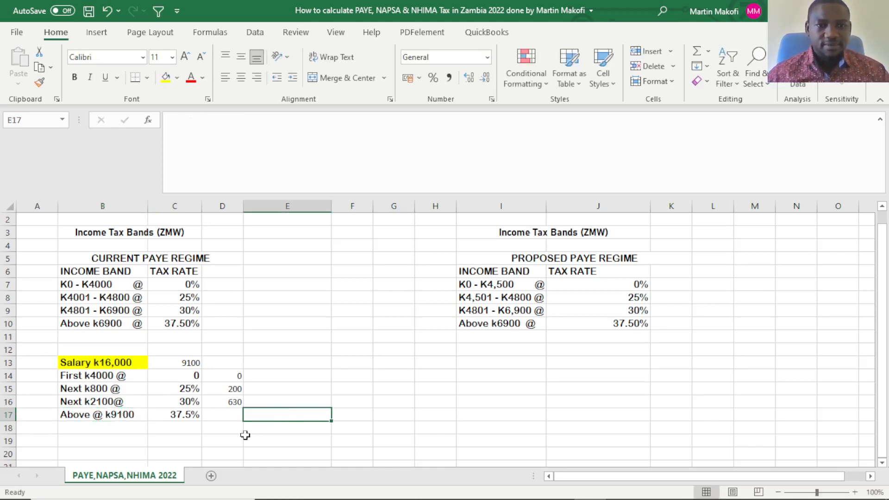
Enter 3412.5 in D17 as the tax on the income above K6,900.
mouse_move(104, 497)
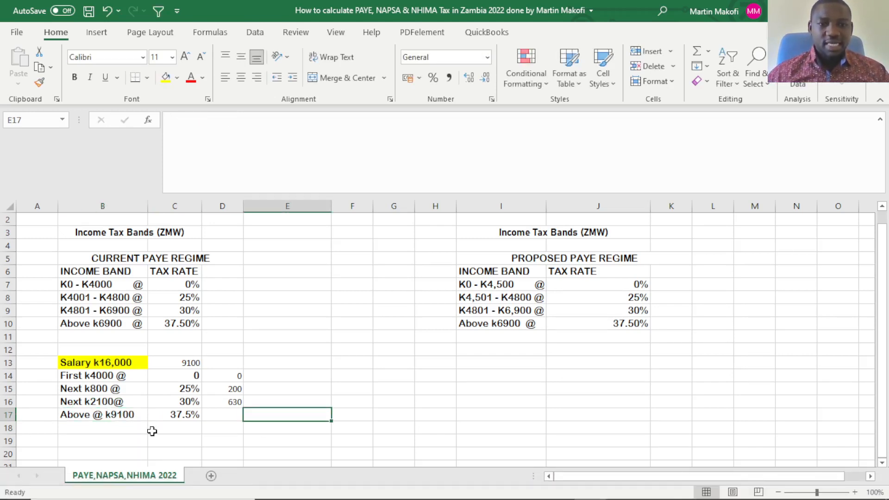
click(223, 416)
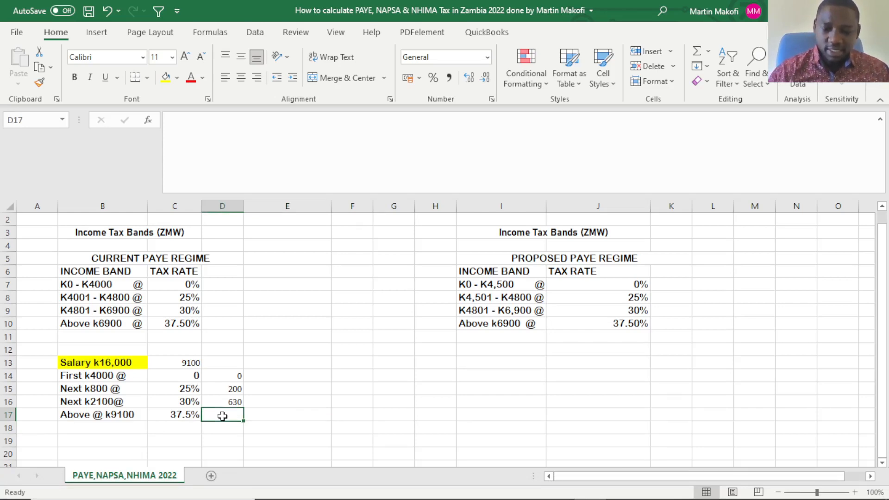
text(3)
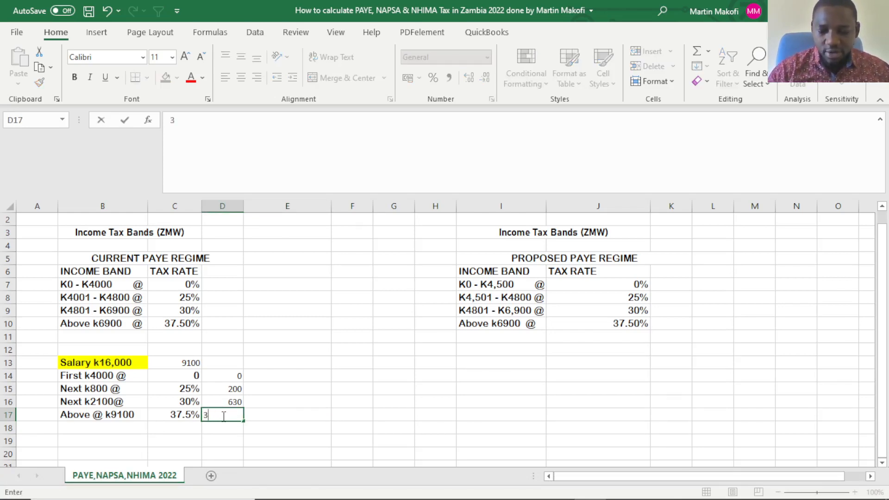
text(412.5)
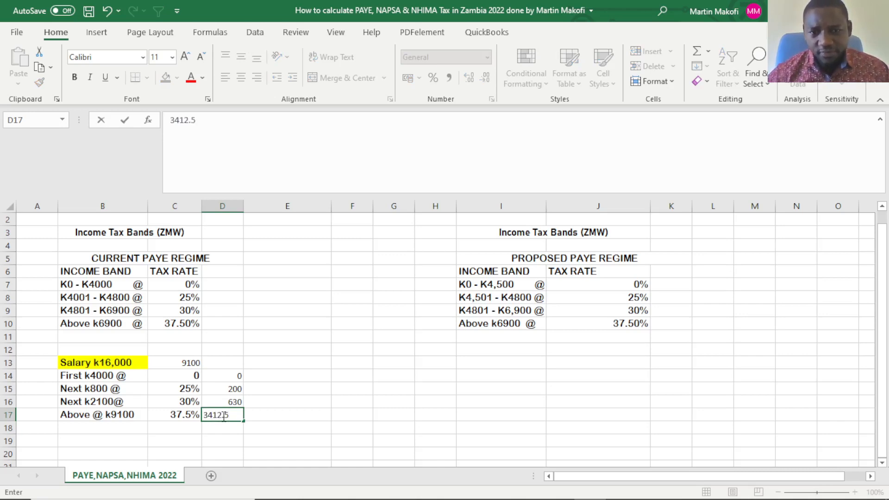
click(231, 428)
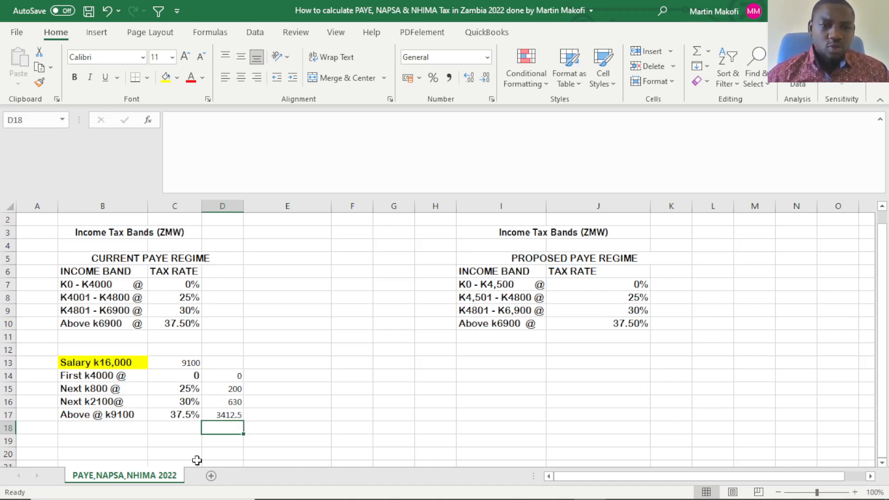
Apply a top and double bottom border to the total cell D18.
scroll(204, 440, down, 1)
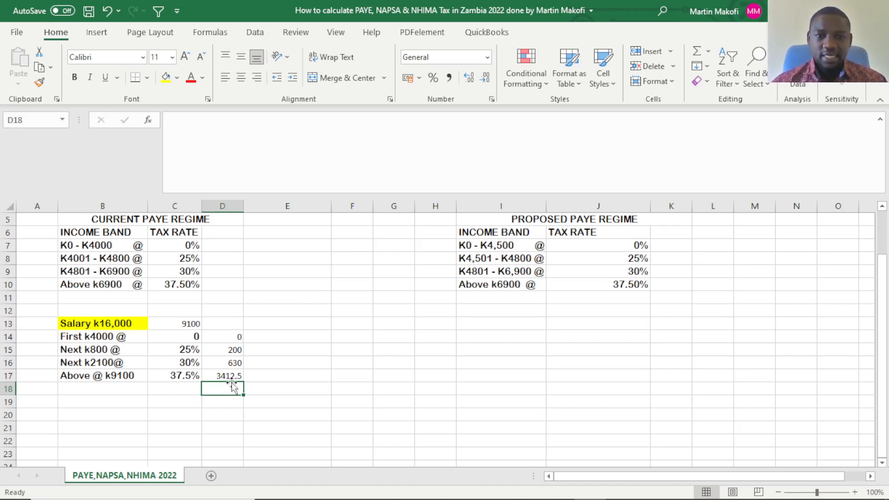
click(147, 77)
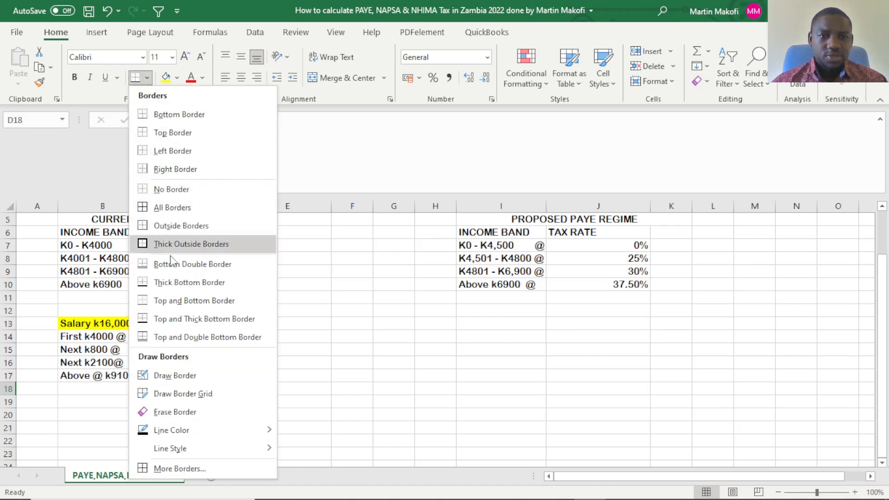
click(174, 339)
click(273, 413)
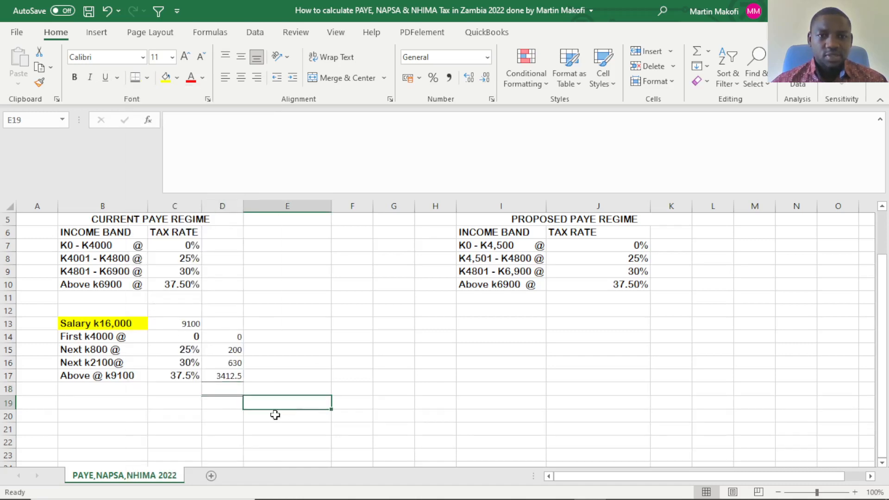
click(230, 387)
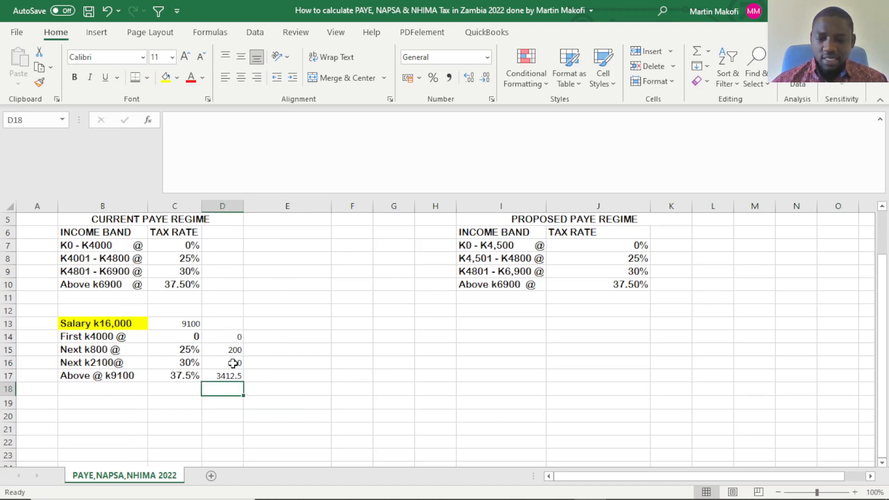
text(=)
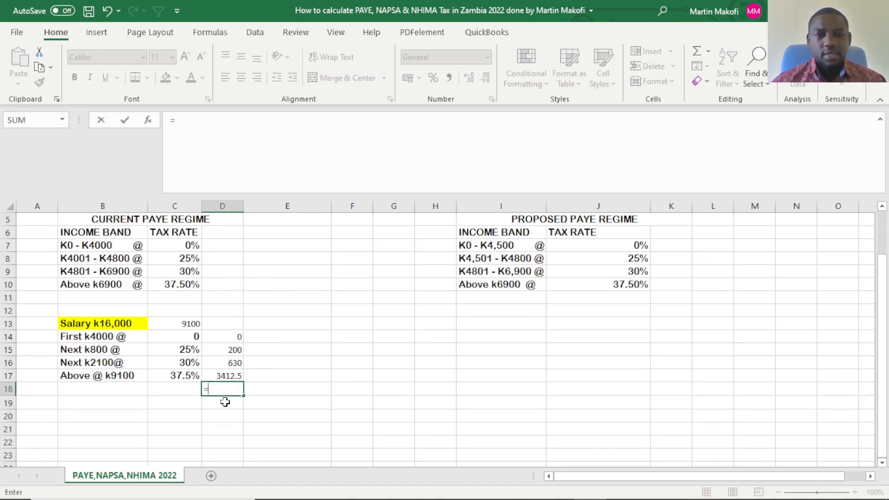
key(BackSpace)
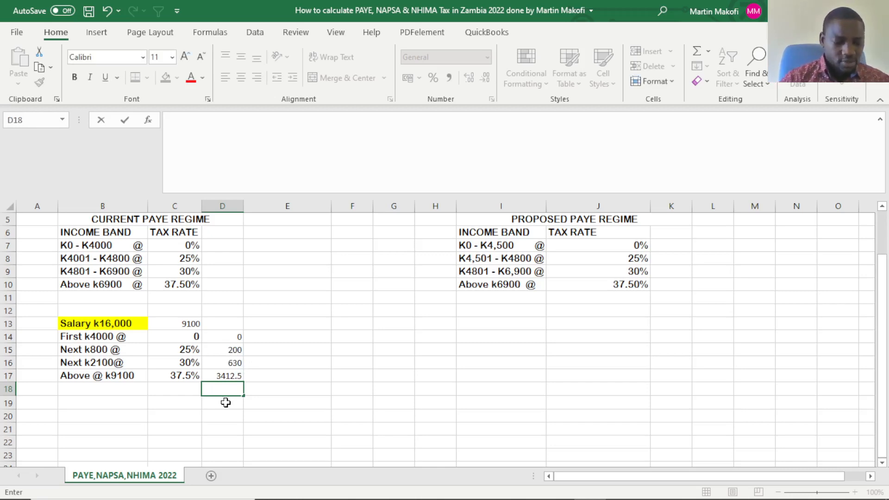
key(Escape)
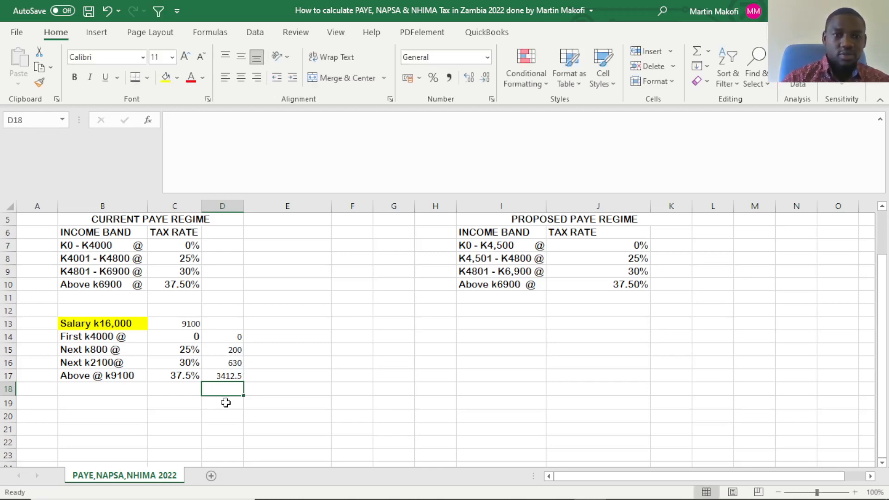
click(286, 430)
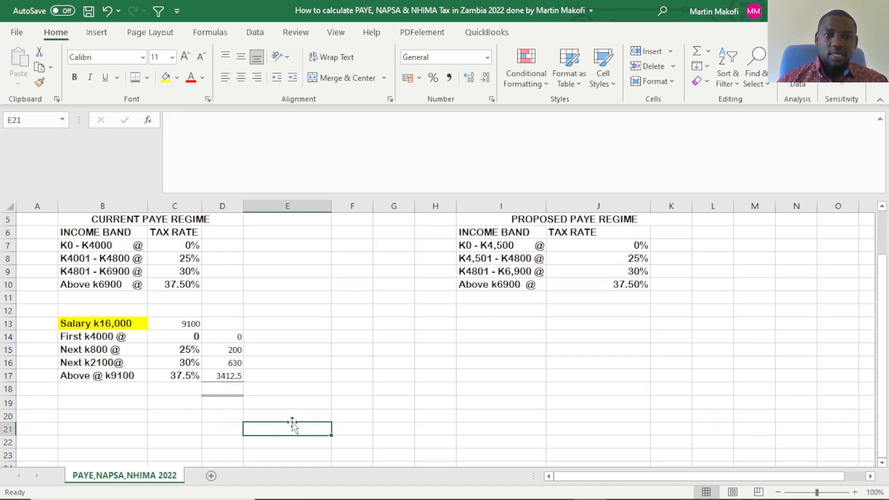
Total the tax amounts of all four bands in D18 with the formula =SUM(D14:D17).
double_click(232, 389)
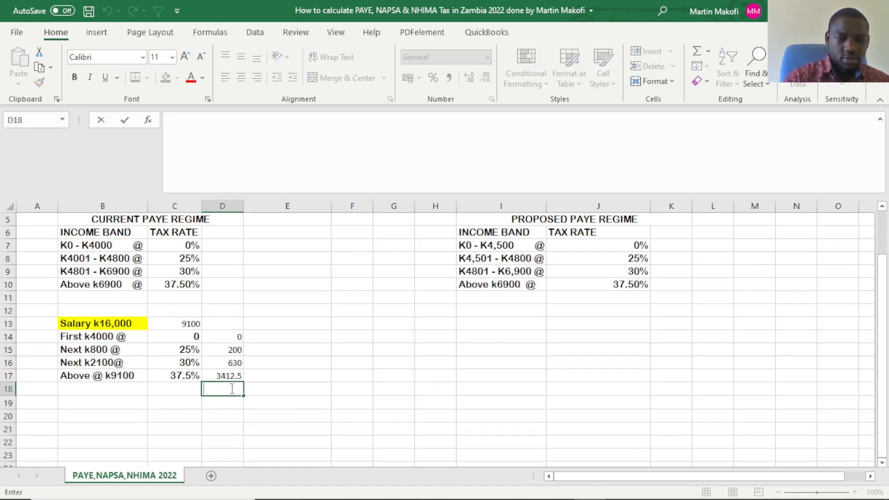
key(Escape)
key(alt+equal)
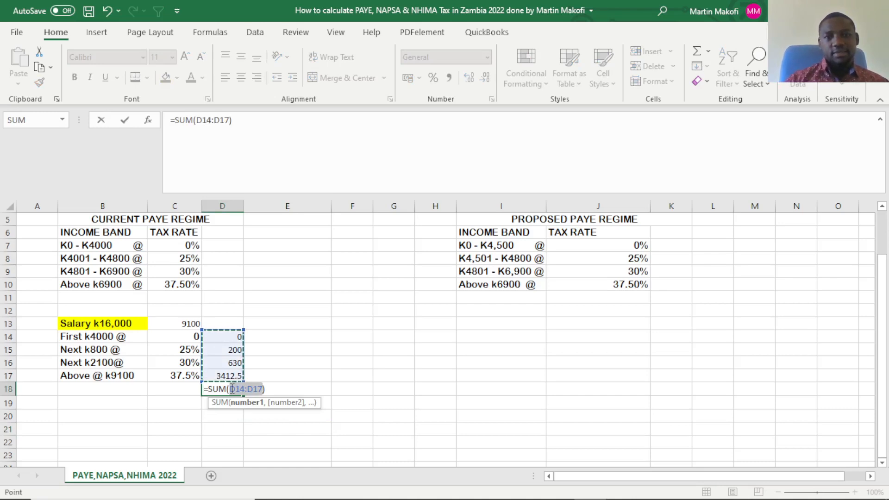
key(Return)
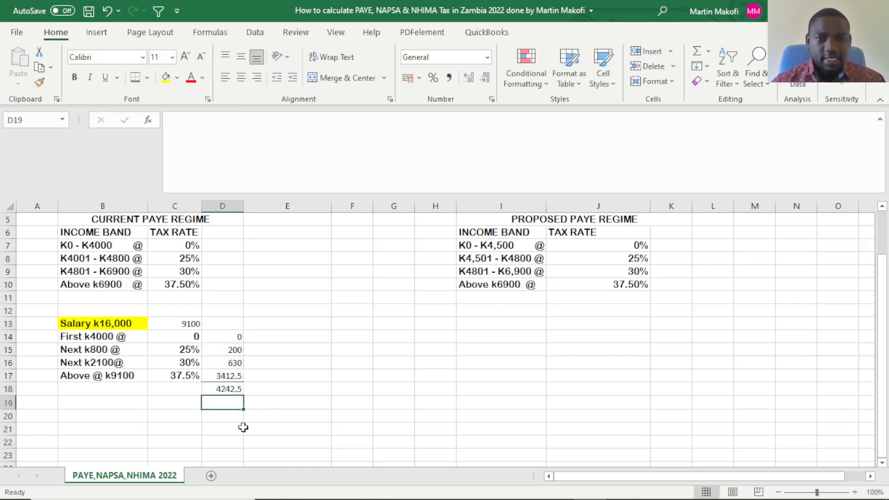
Label the total row "Income tax payable" in B18 and auto-fit column B to the text.
click(107, 390)
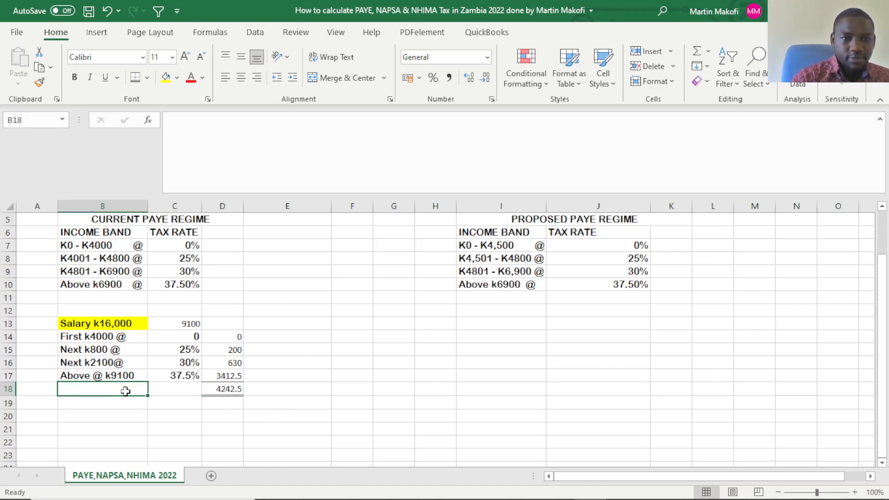
text(In)
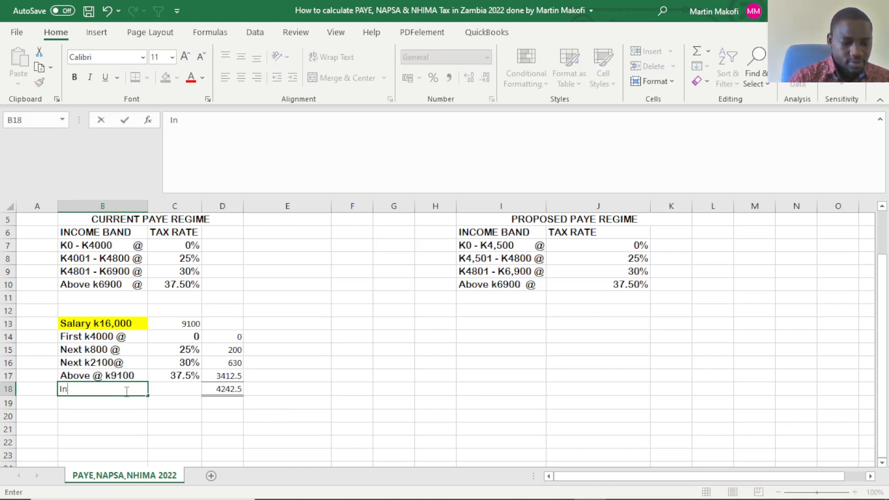
text(come ta)
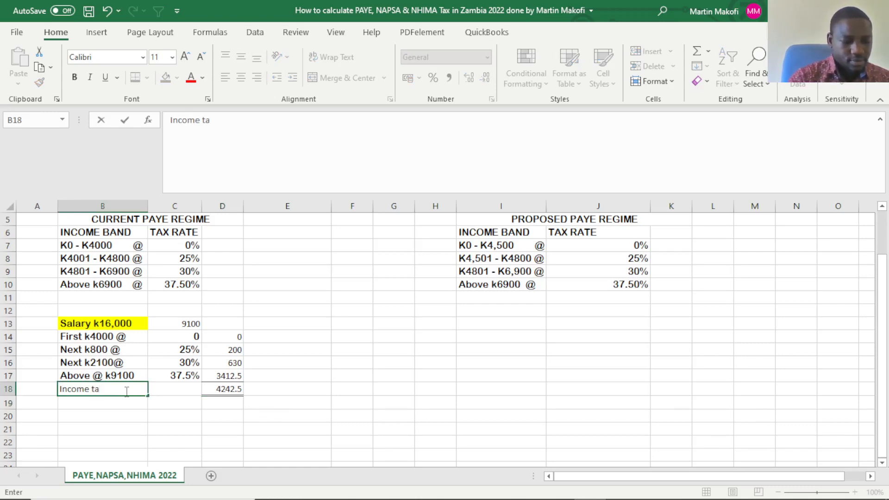
text(x payable)
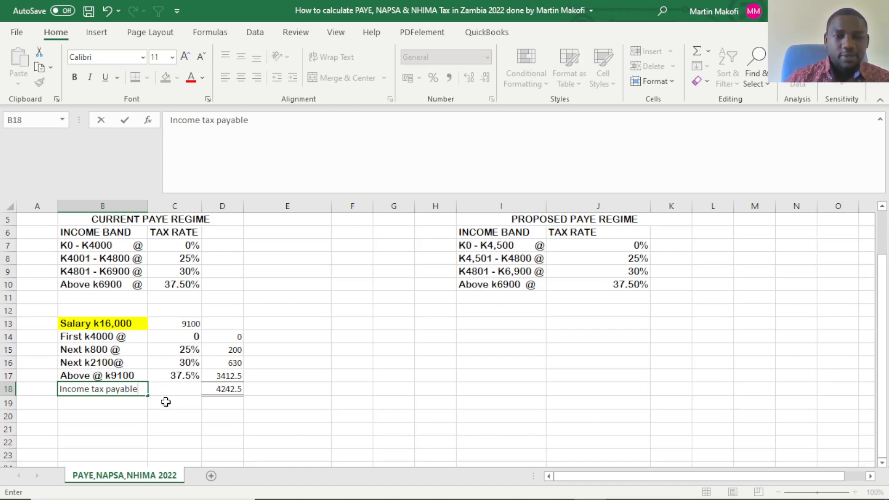
click(230, 388)
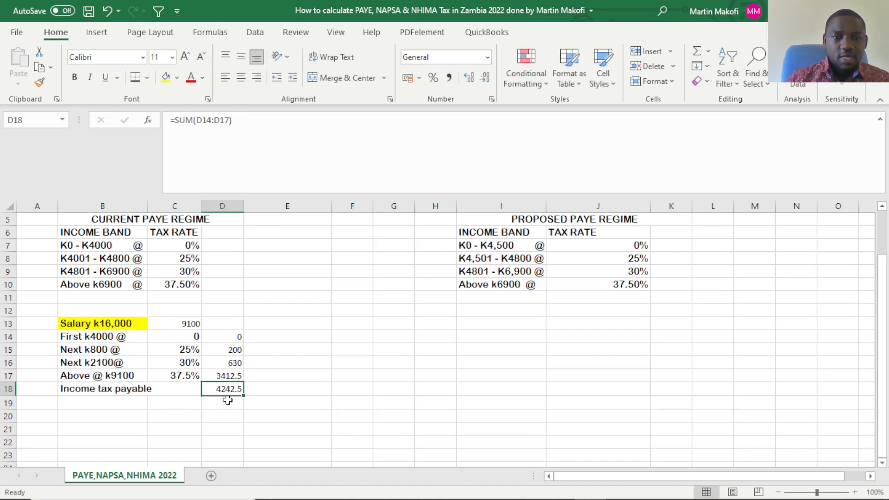
double_click(148, 206)
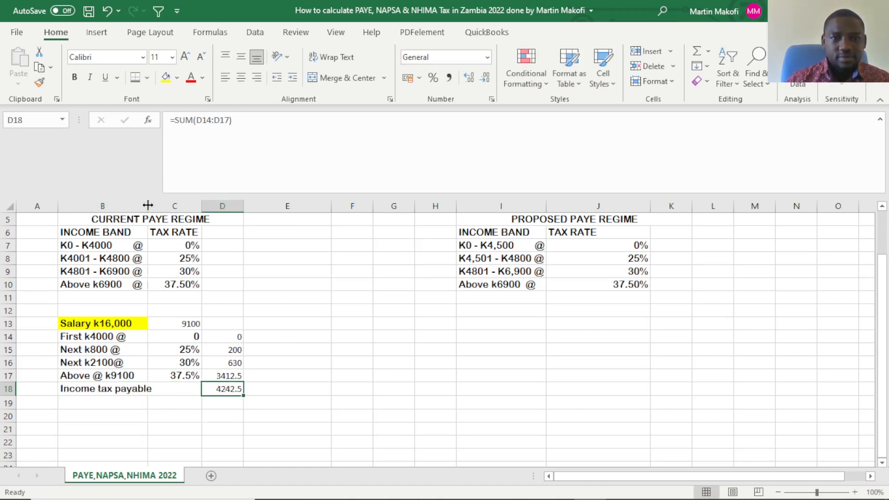
click(232, 418)
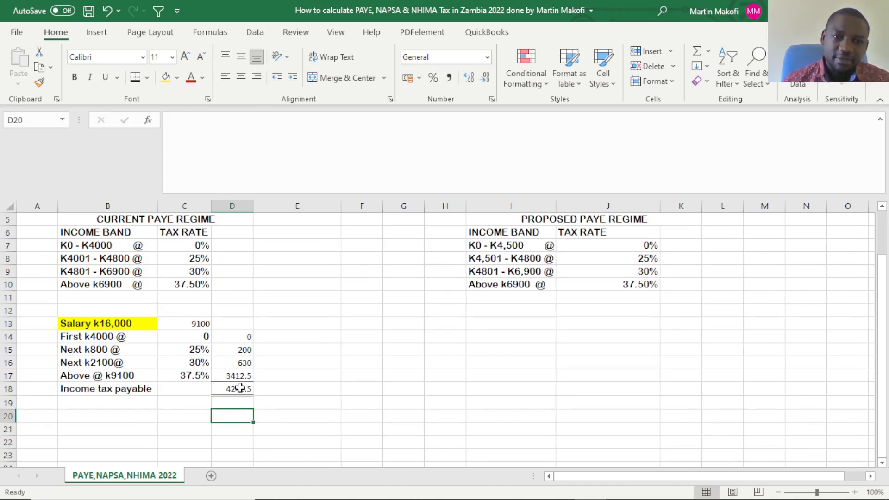
click(234, 390)
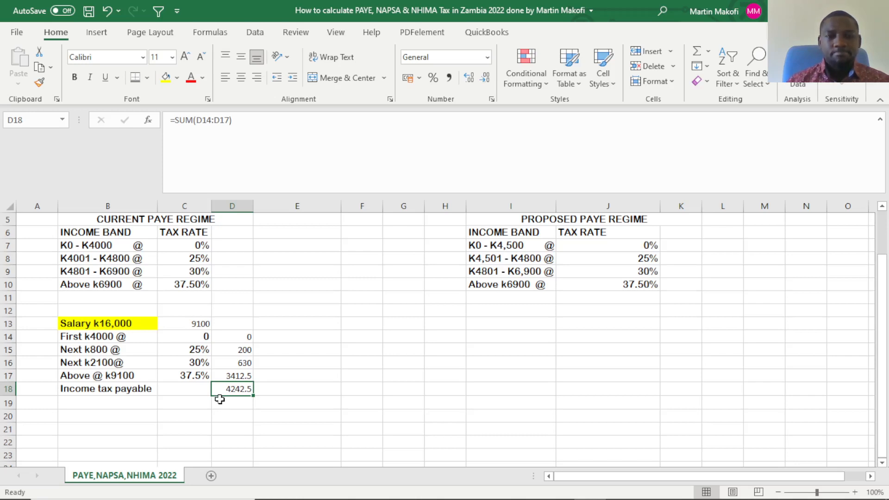
Extend the total label in B18 so it reads "Income tax payable(PAYE)".
scroll(208, 400, down, 1)
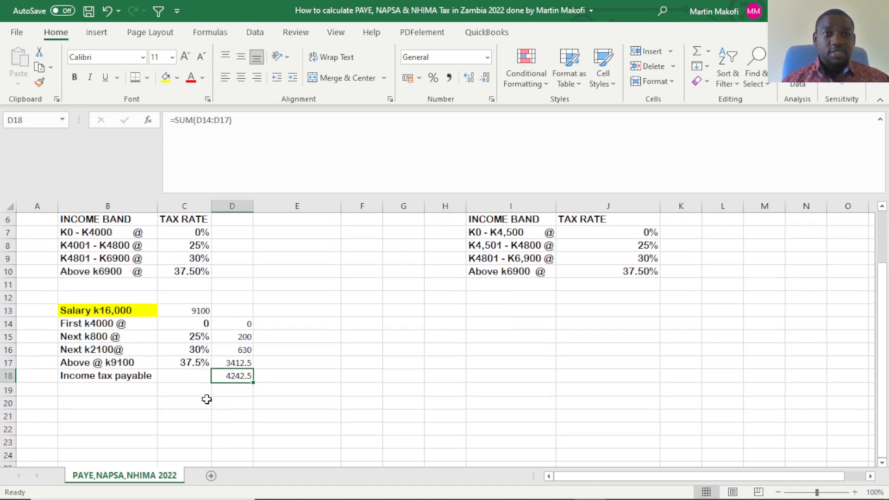
double_click(154, 378)
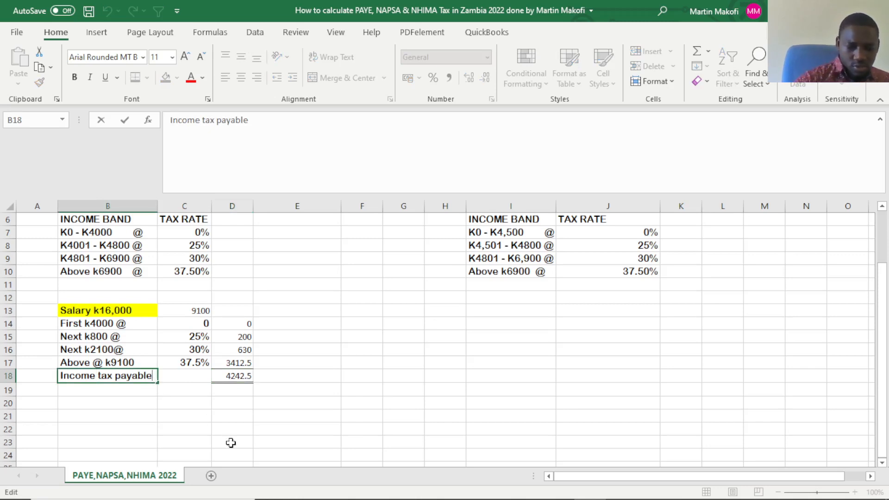
text(()
text(PAY)
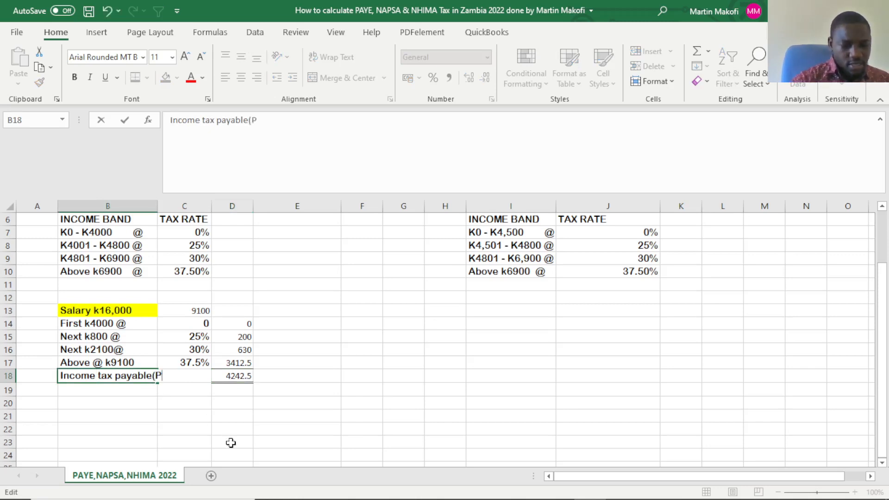
text(E))
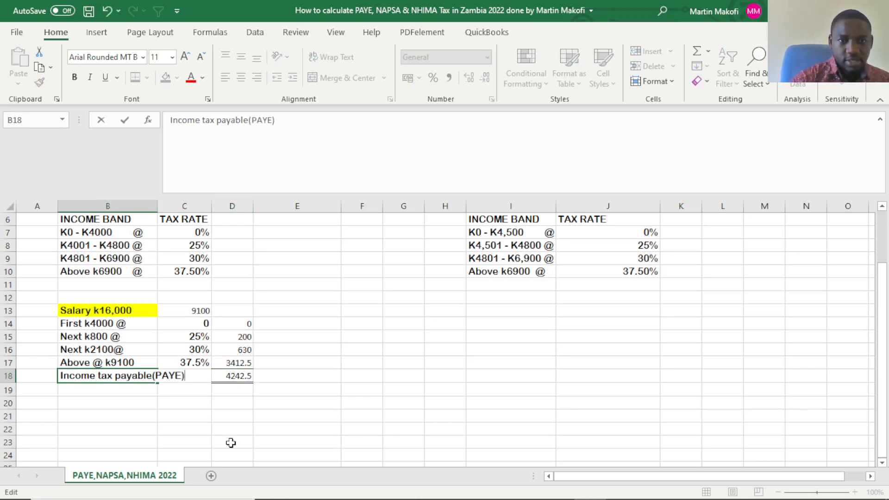
key(Return)
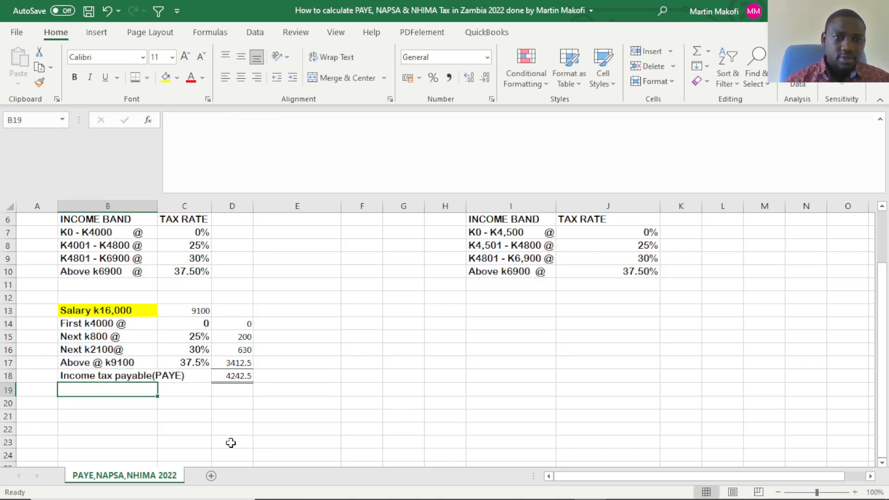
Try widening column B to fit the extended total label, and restore the column's previous width.
drag(154, 203, 191, 202)
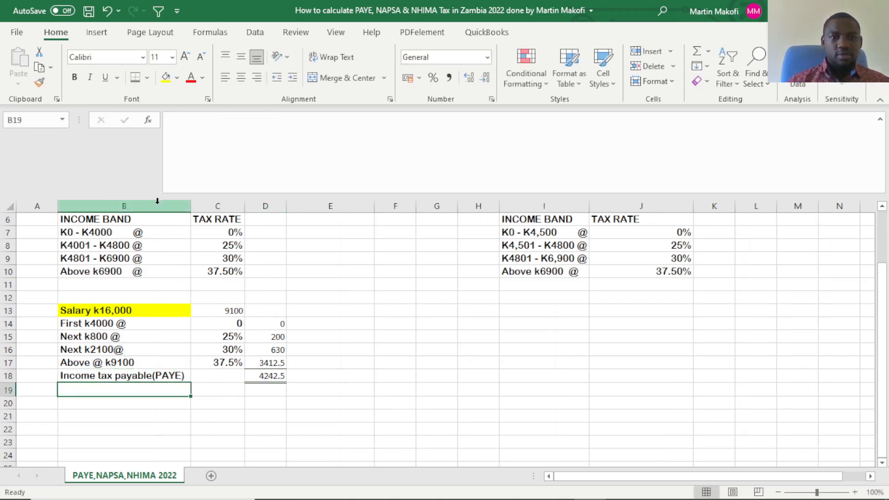
scroll(234, 393, up, 2)
scroll(239, 384, down, 3)
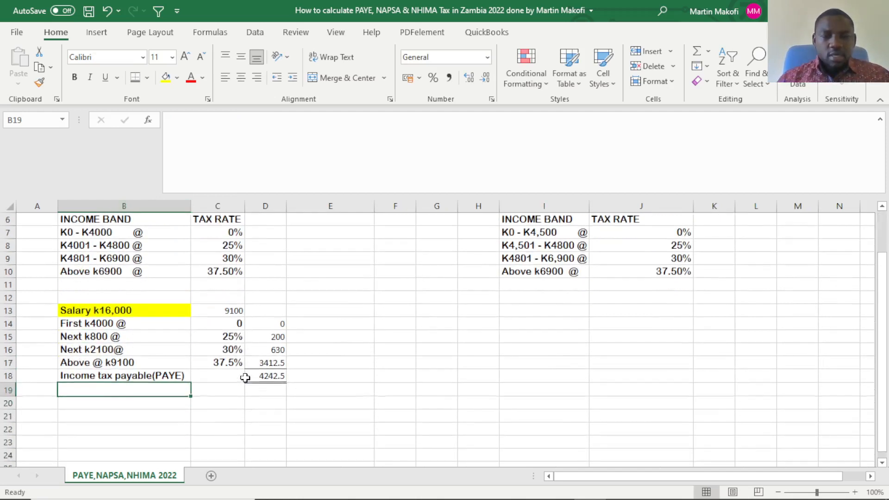
click(229, 386)
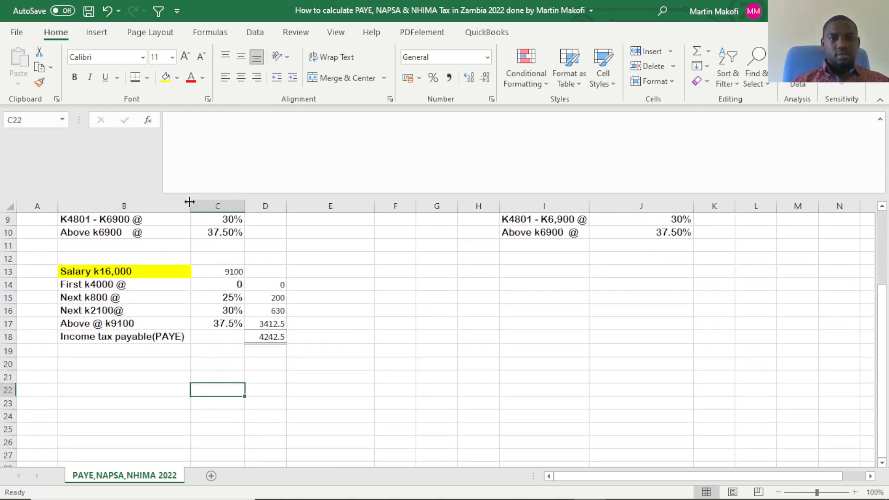
drag(190, 207, 157, 211)
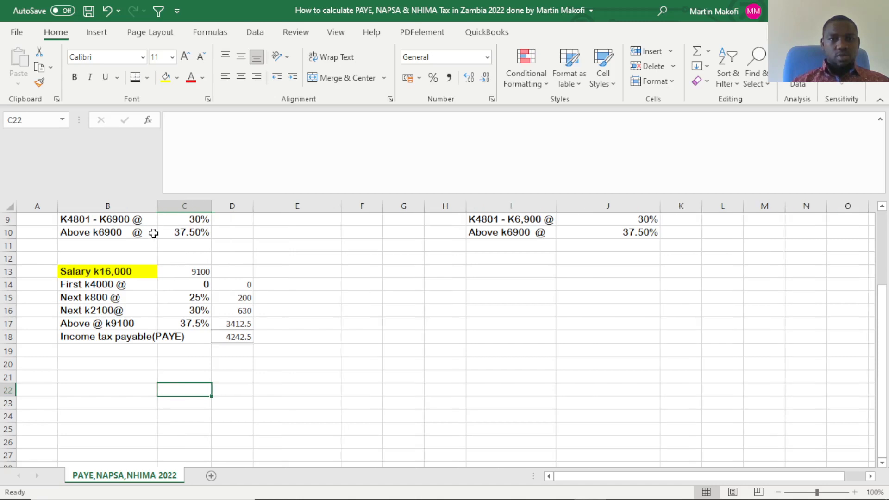
Wrap the text of the total label across B18:C18.
click(107, 336)
drag(108, 336, 170, 337)
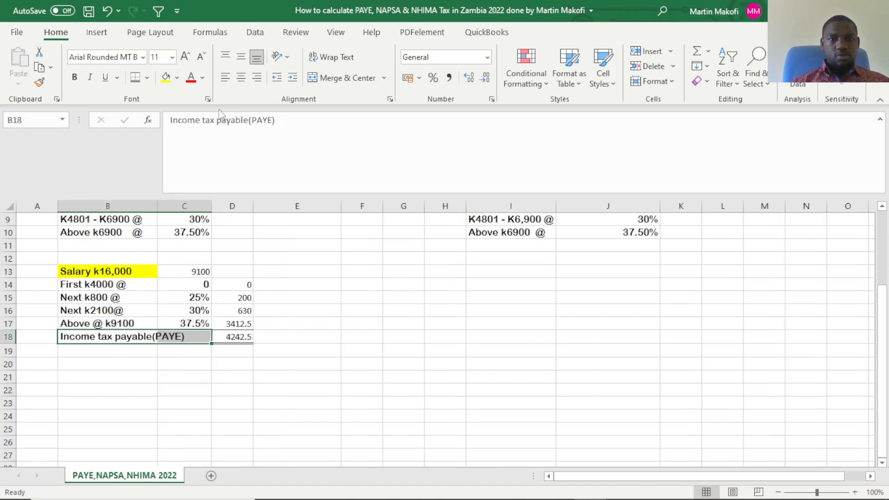
click(333, 58)
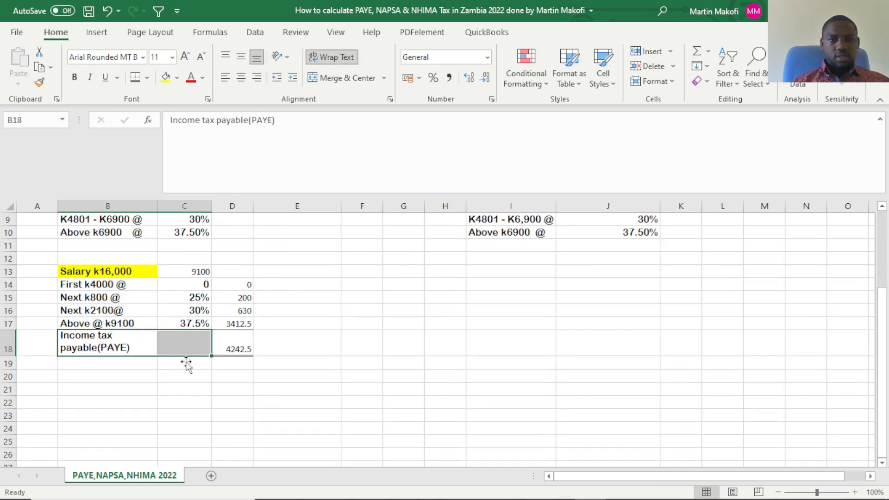
Auto-fit the width of column B to its contents, keeping the wrapped total label in B18.
click(160, 413)
click(121, 342)
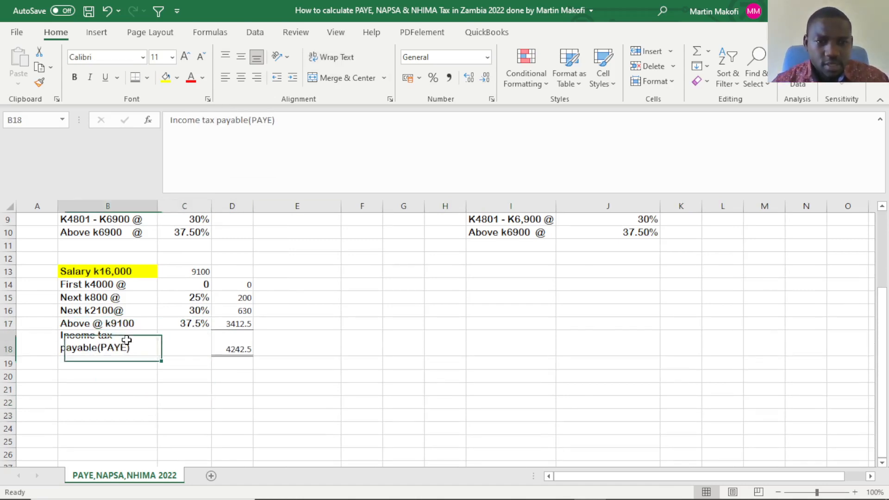
double_click(157, 201)
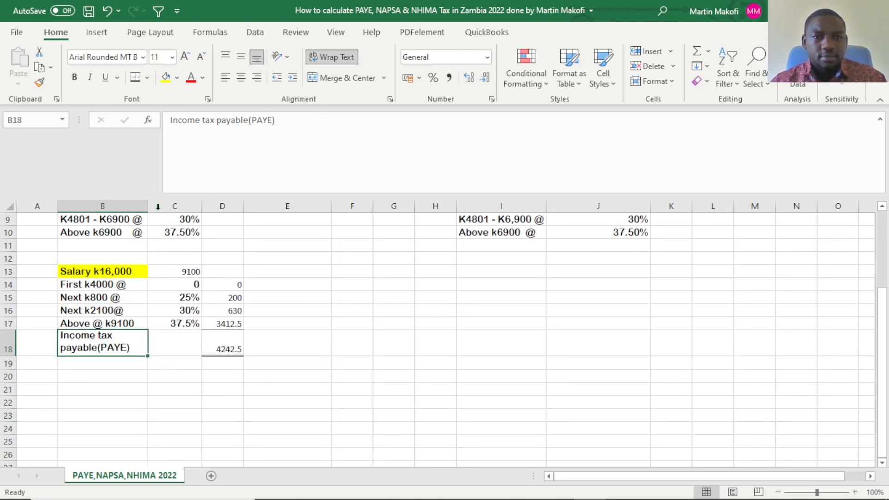
click(171, 399)
click(80, 335)
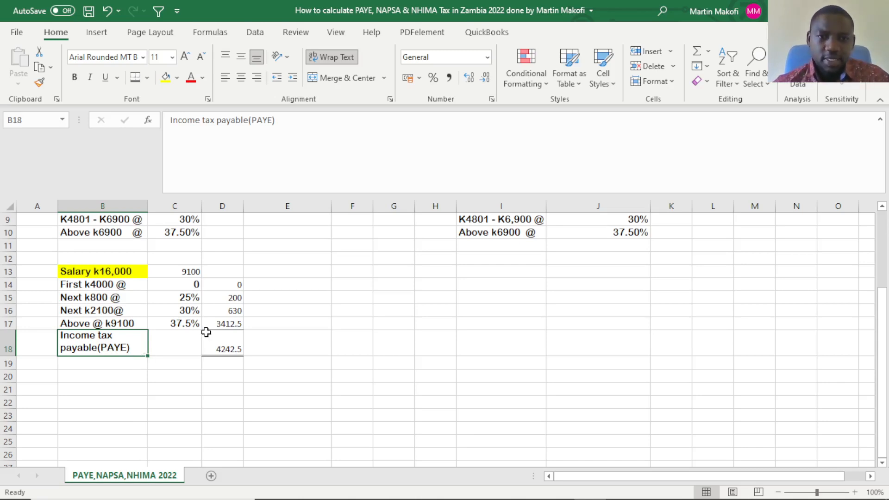
click(224, 336)
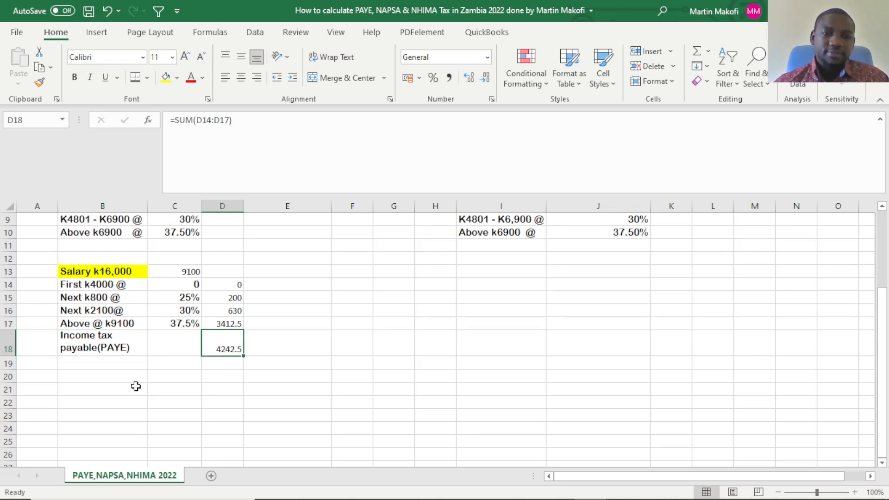
Enter the label "NAPSA @ 5%" in B20, below the income tax total.
click(101, 376)
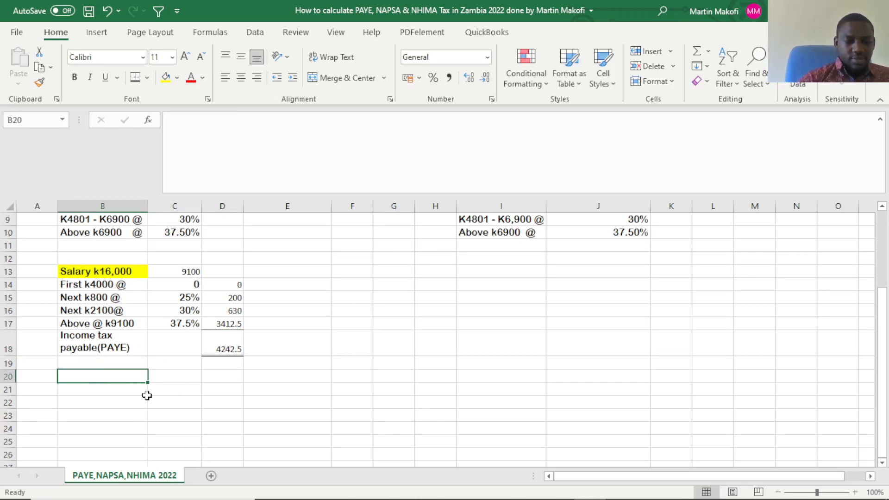
text(NAPSA)
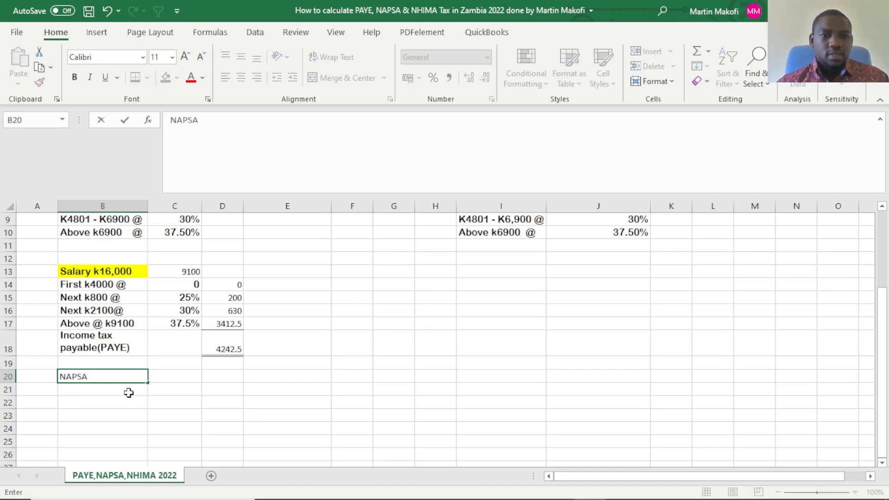
click(183, 378)
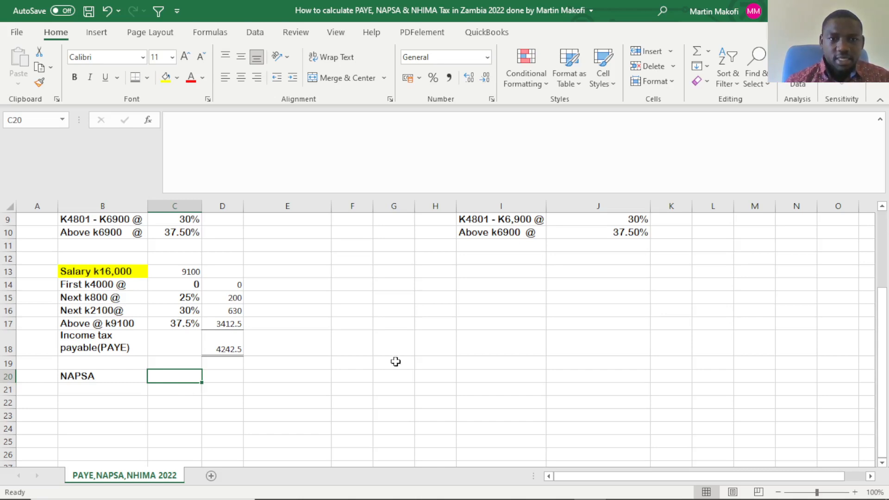
drag(124, 365, 124, 380)
double_click(124, 380)
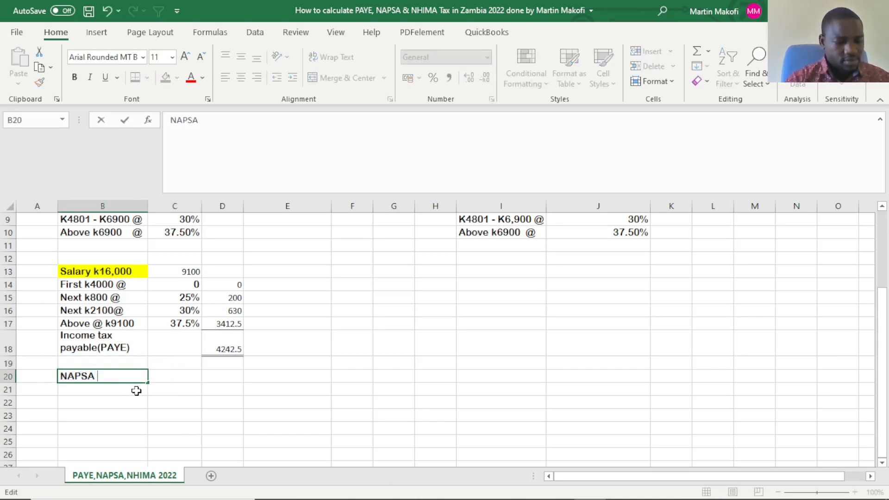
text(@)
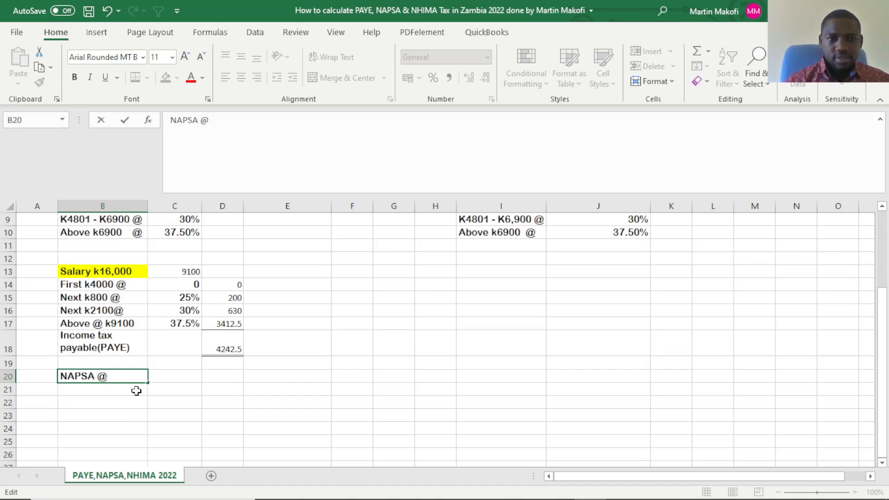
click(178, 374)
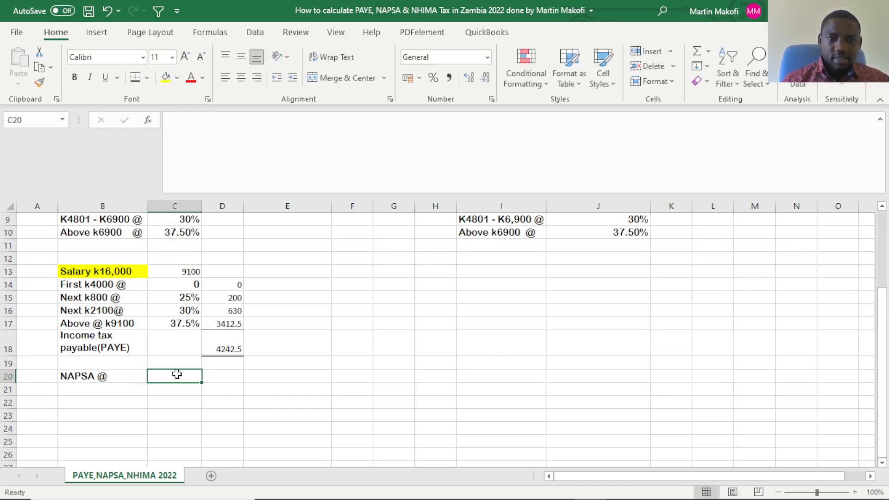
double_click(128, 376)
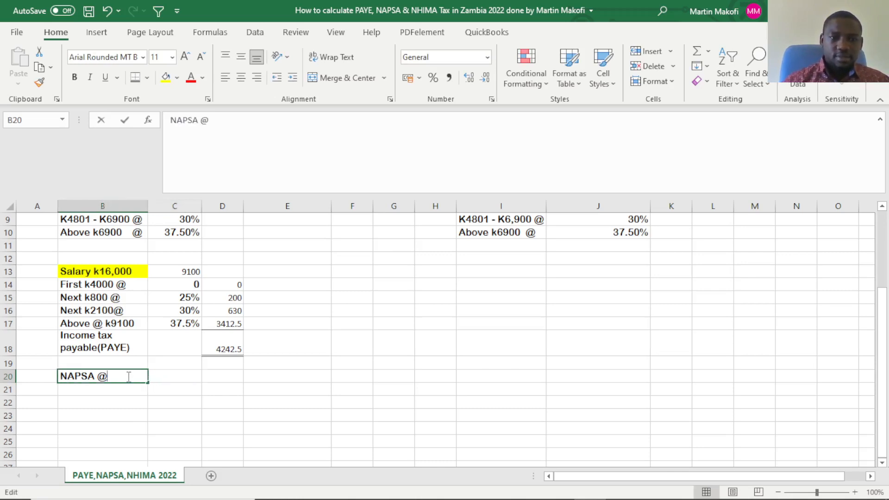
text(5)
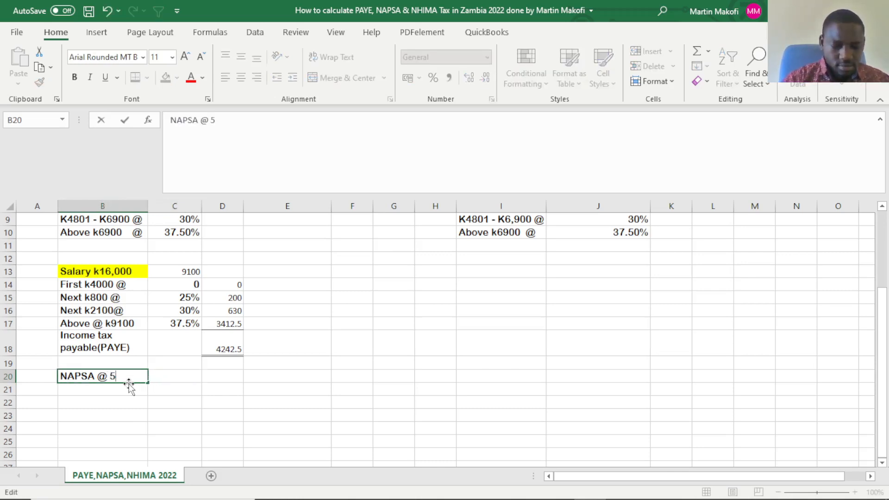
text(%)
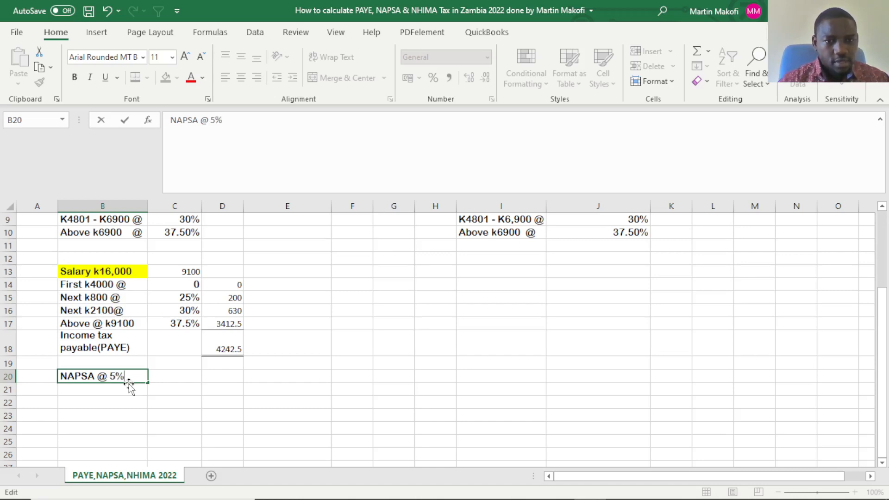
click(175, 379)
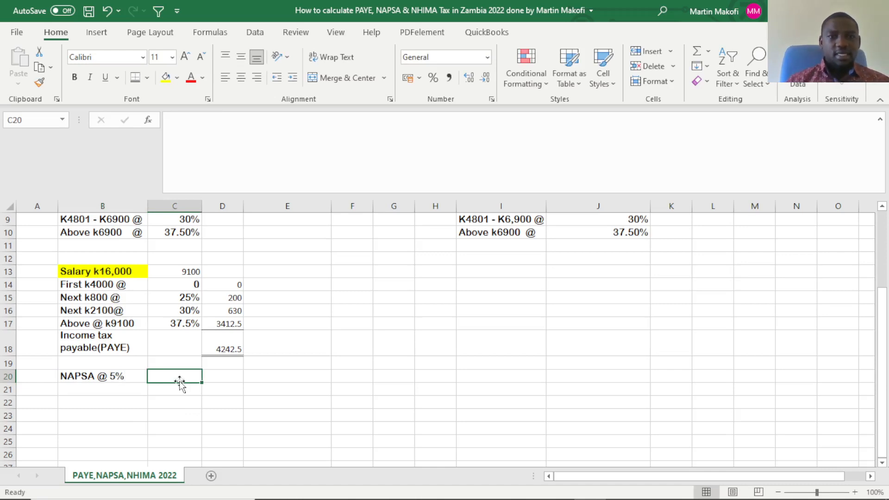
Enter the salary as "K16,000" in C20, beside the NAPSA label.
click(127, 272)
click(168, 378)
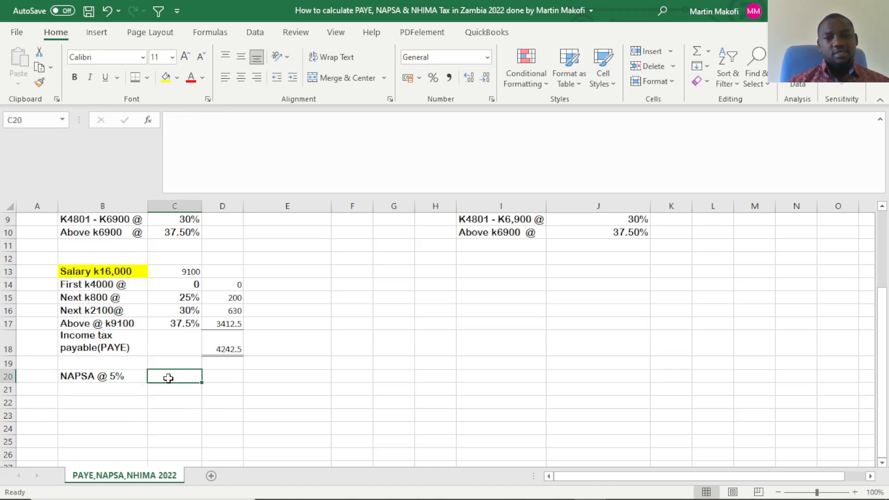
text(K)
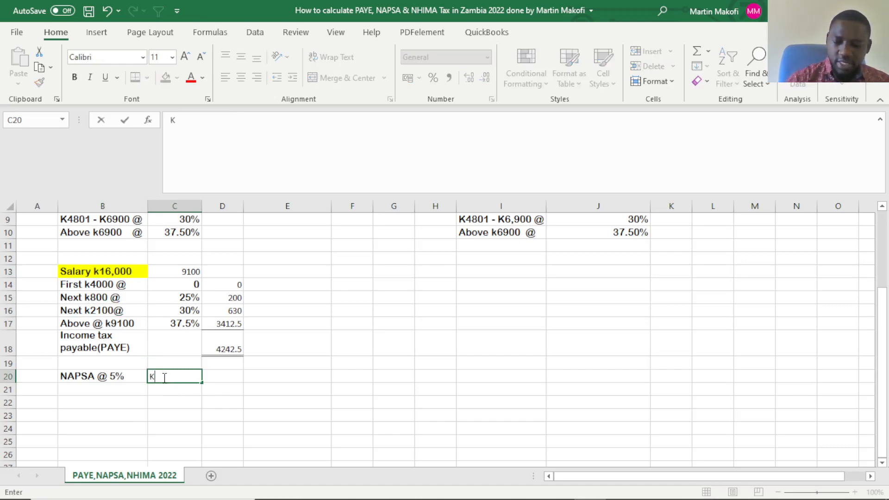
text(16000)
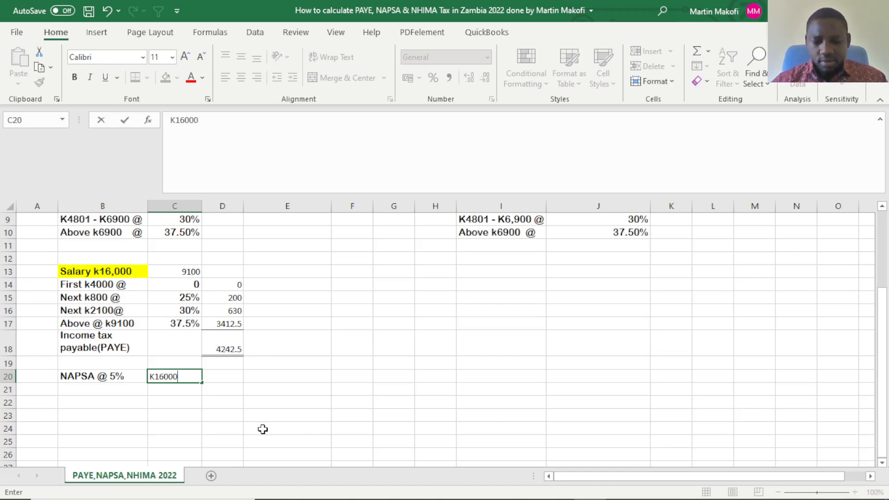
key(Left)
key(Left)
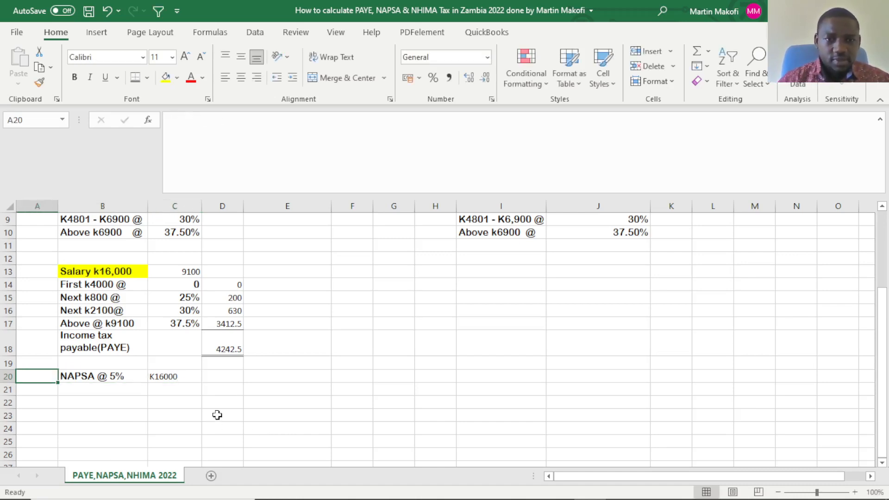
double_click(172, 377)
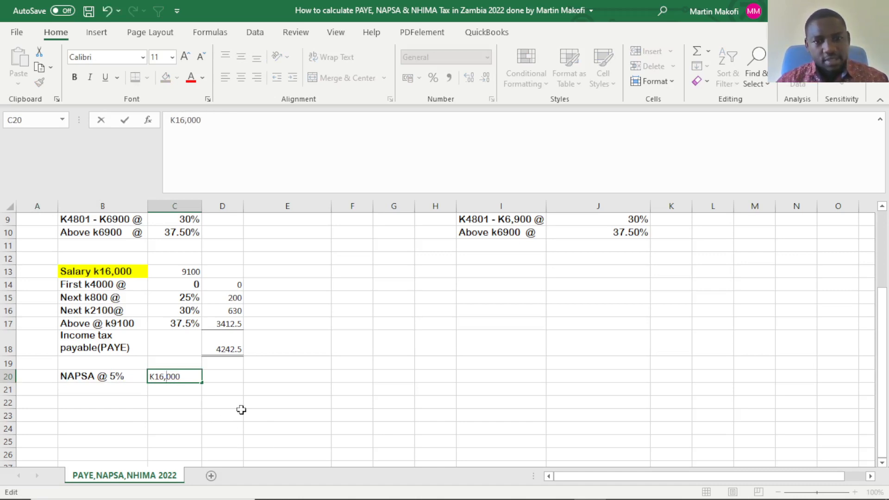
Calculate the NAPSA contribution in D20 with the formula =16000*5%.
click(232, 375)
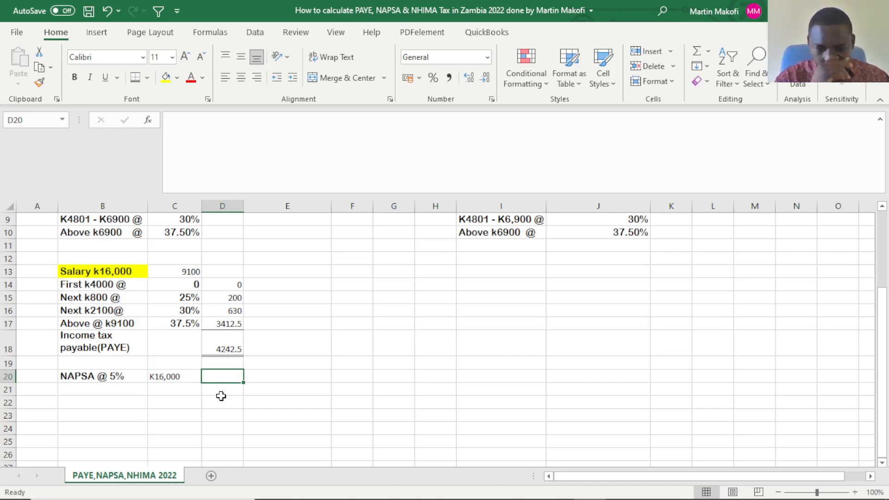
text(=)
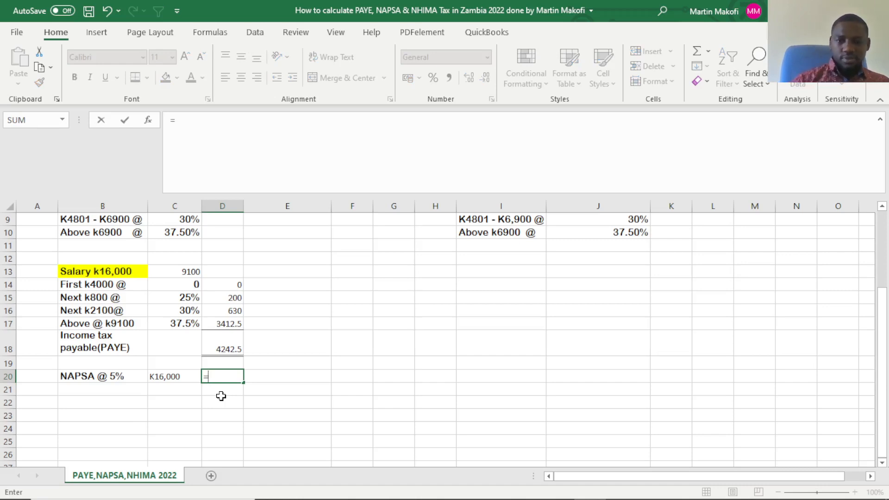
text(1600)
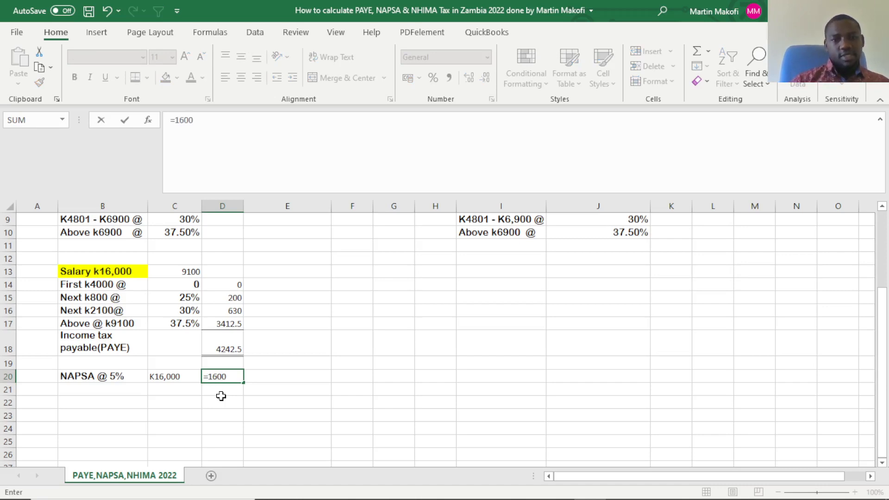
text(0)
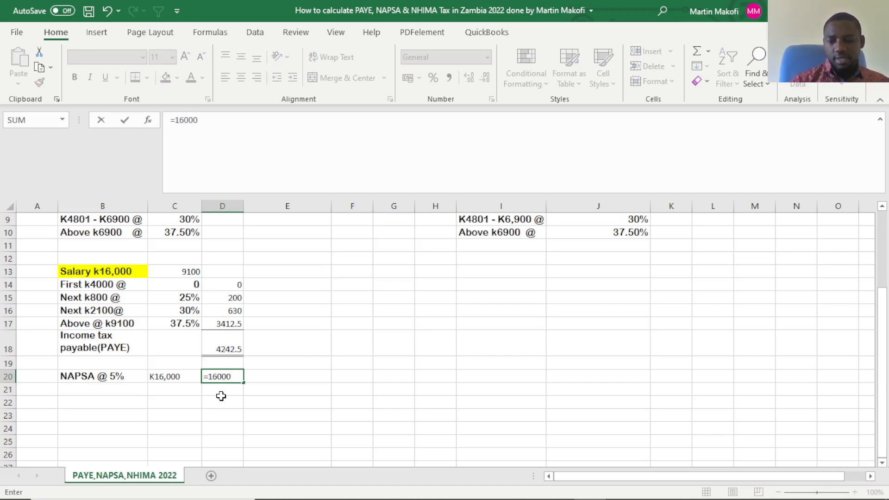
text(*5%)
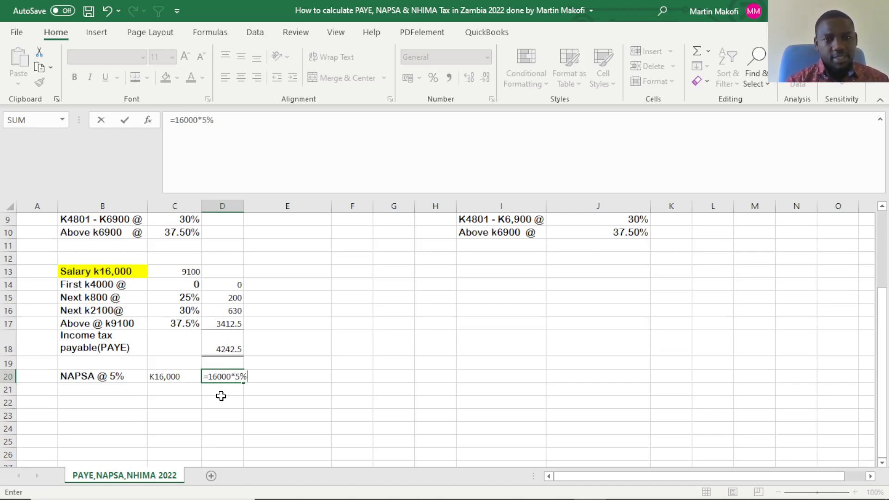
key(Return)
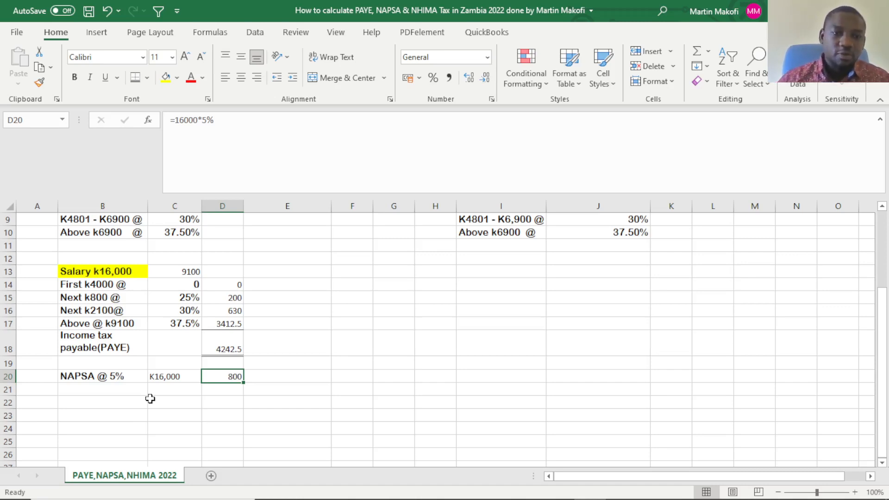
Enter the label "NHIMA @ 1%" in B21, directly below the NAPSA row.
click(102, 388)
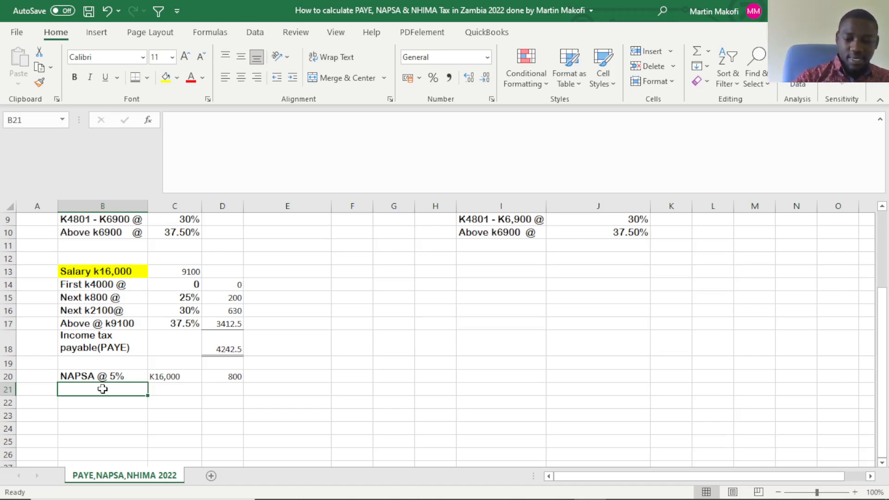
text(N)
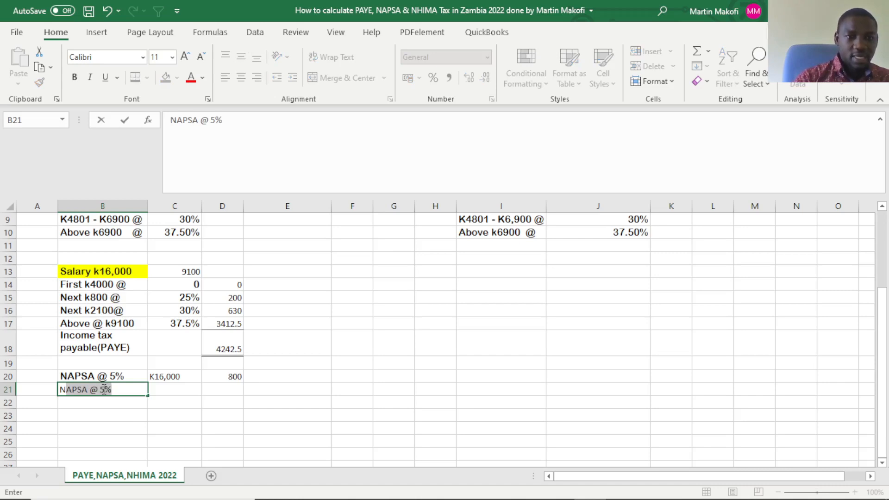
text(h)
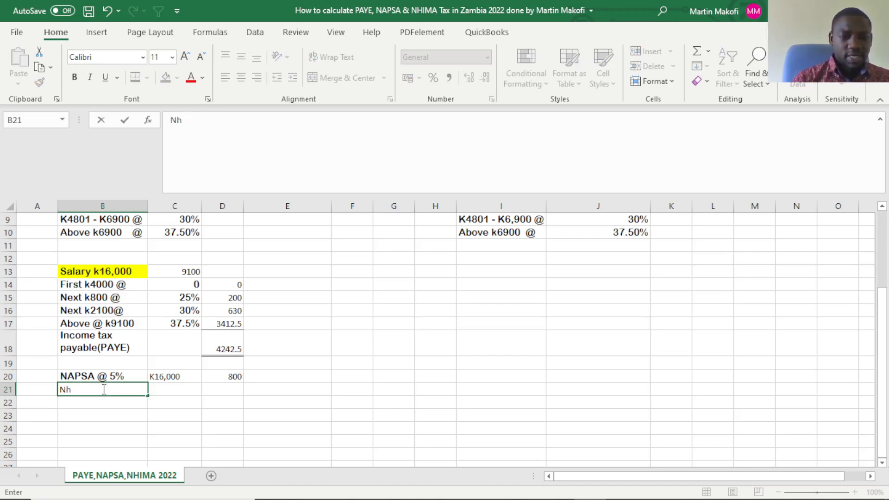
key(BackSpace)
text(HIMA)
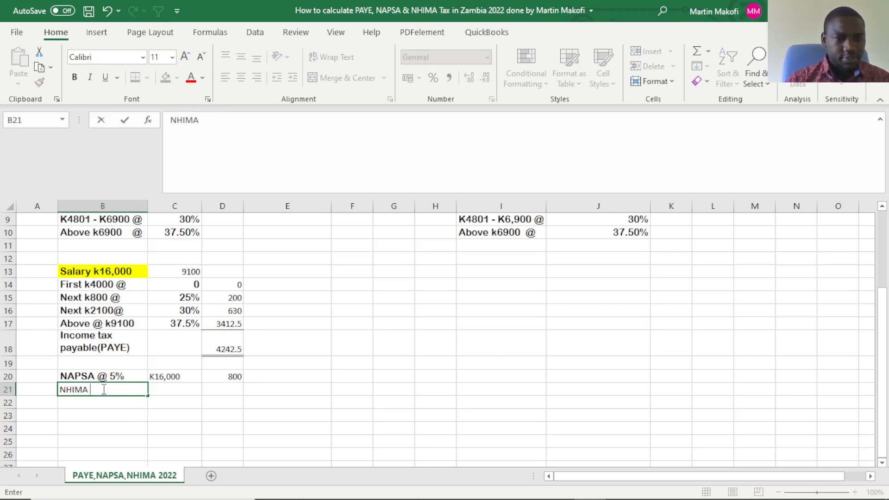
text( @)
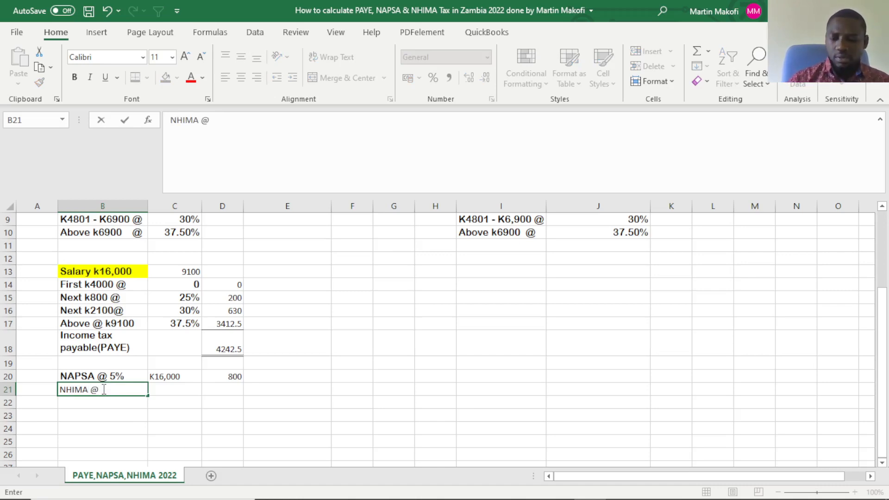
text( 1%)
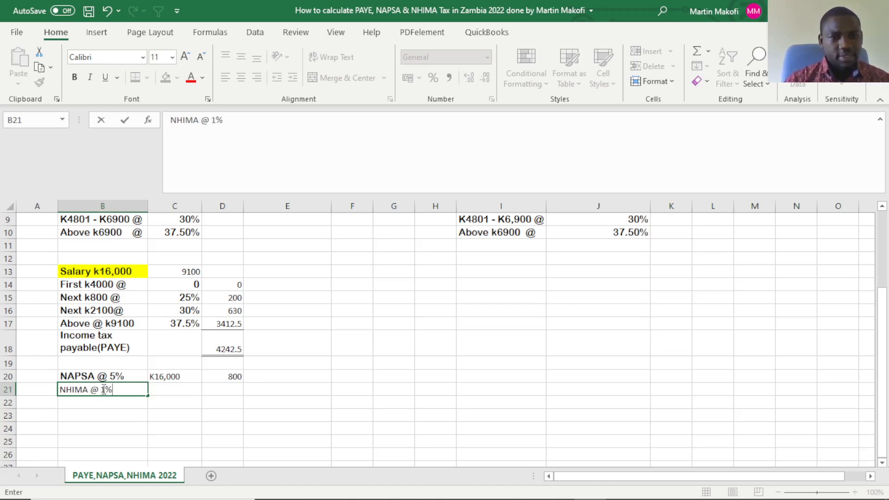
click(168, 388)
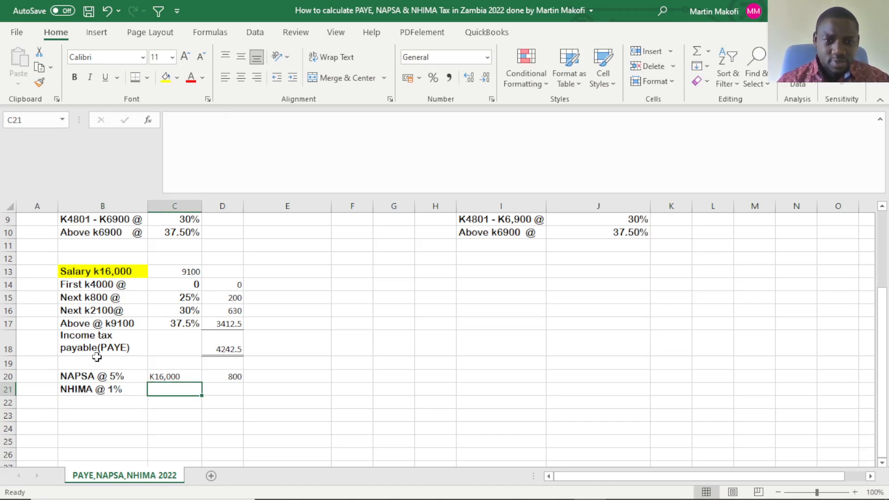
Copy the K16,000 salary from C20 into C21 for the NHIMA row, and select D21.
click(180, 376)
key(ctrl+c)
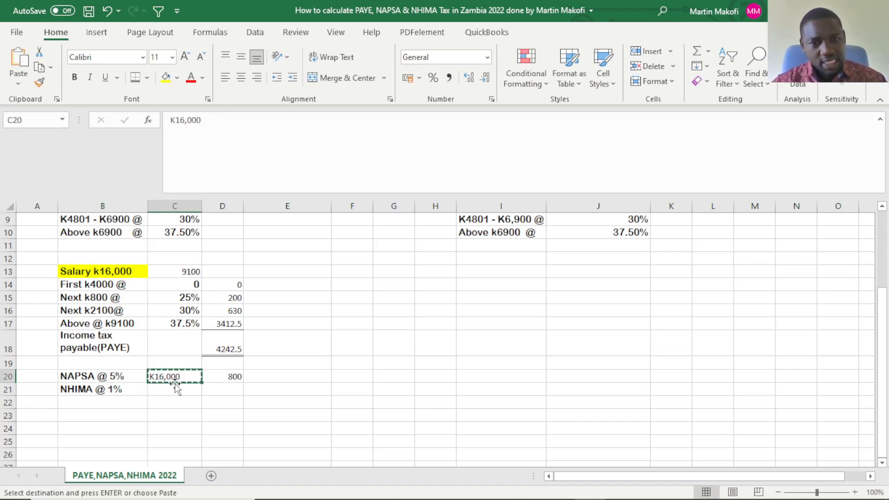
click(176, 389)
key(ctrl+v)
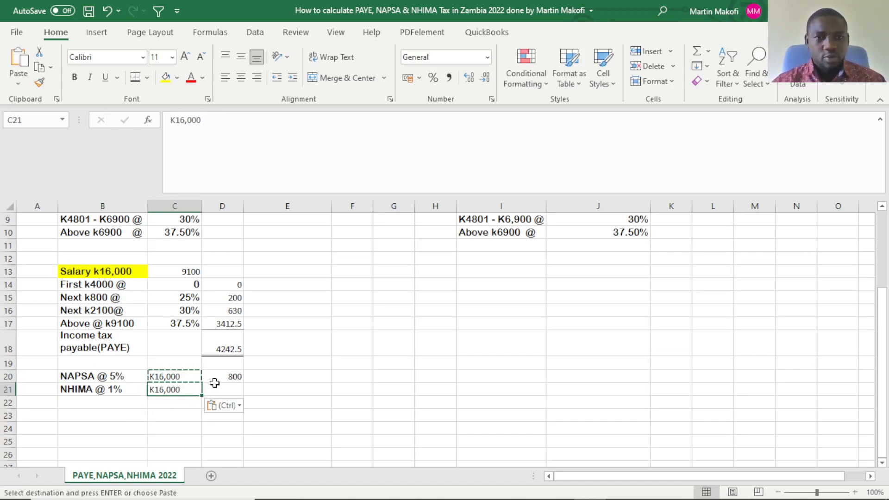
click(238, 389)
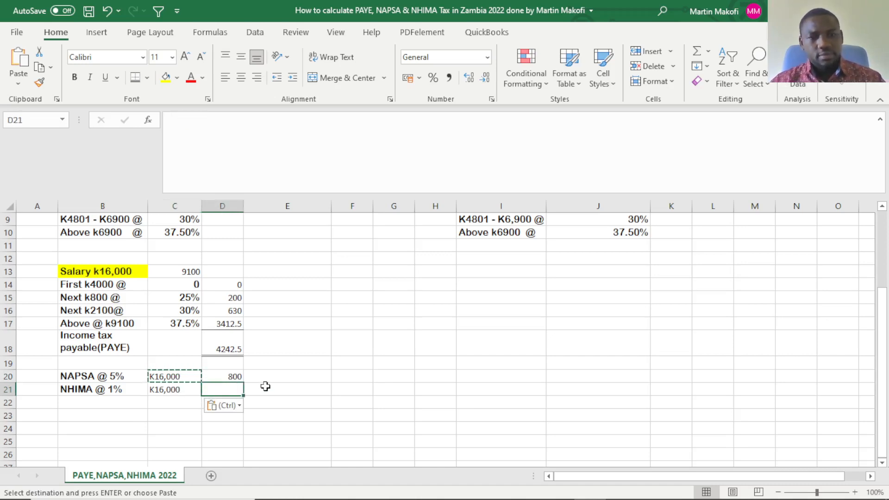
Calculate the NHIMA contribution in D21 with the formula =16000*1%.
key(Escape)
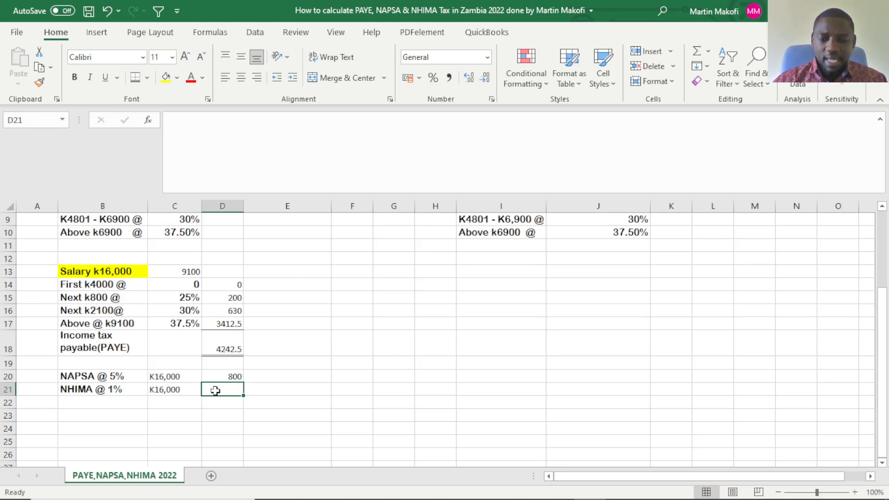
text(=)
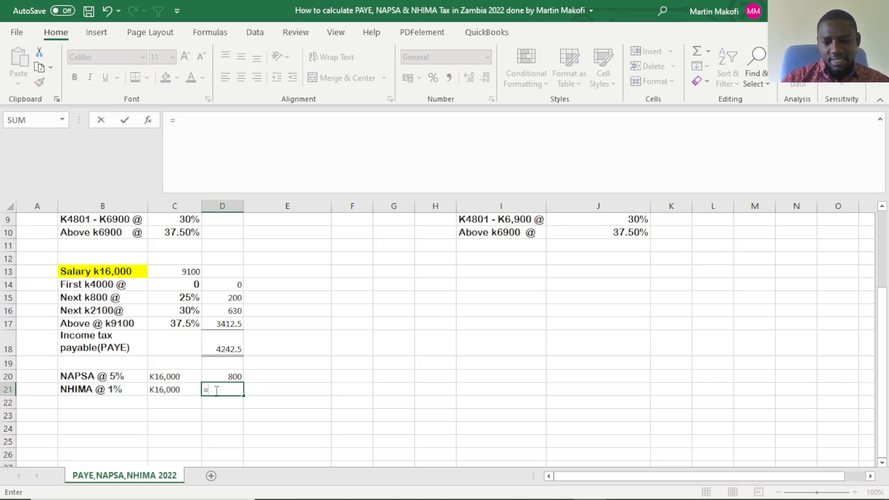
text(16000*1)
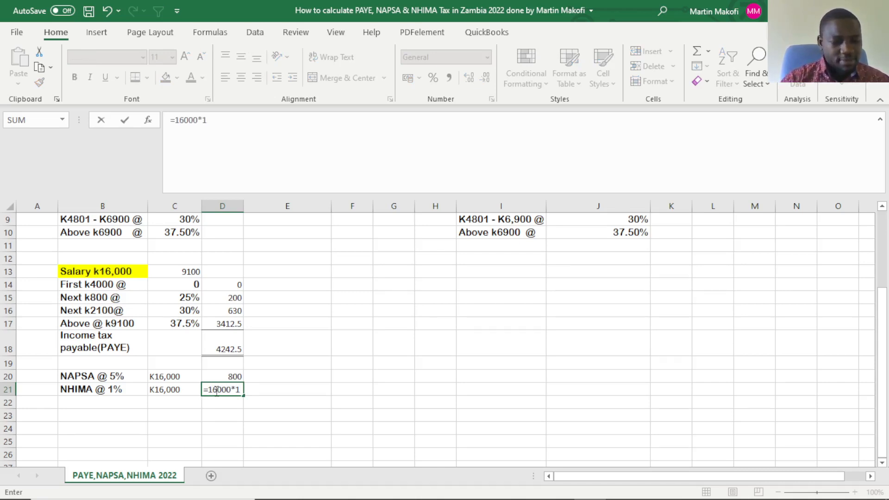
text(%)
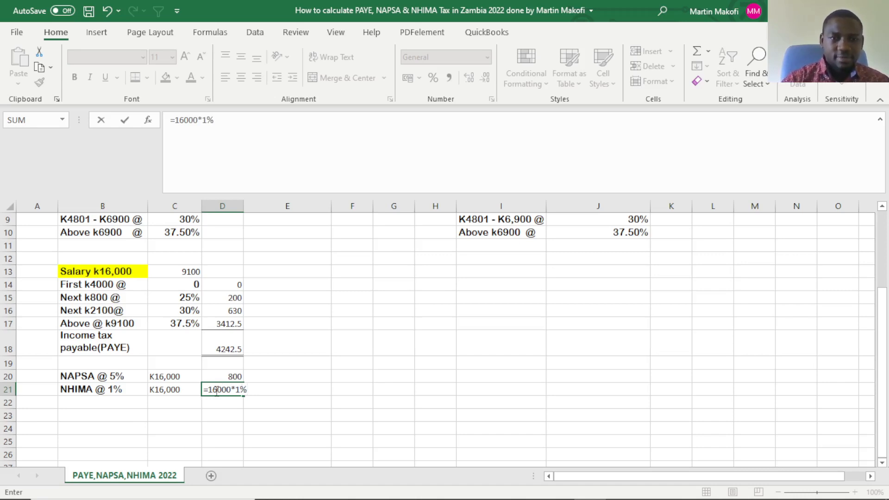
key(Return)
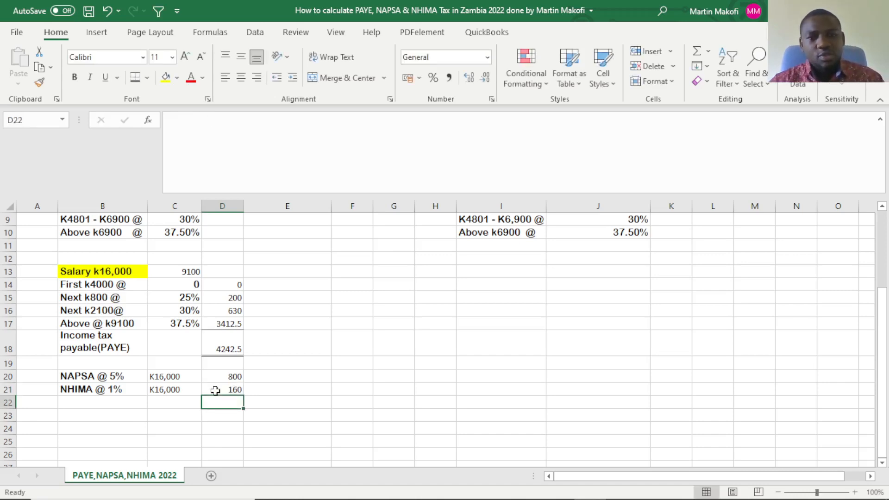
Apply a top and double bottom border to the NAPSA and NHIMA amounts in D20 and D21.
click(215, 390)
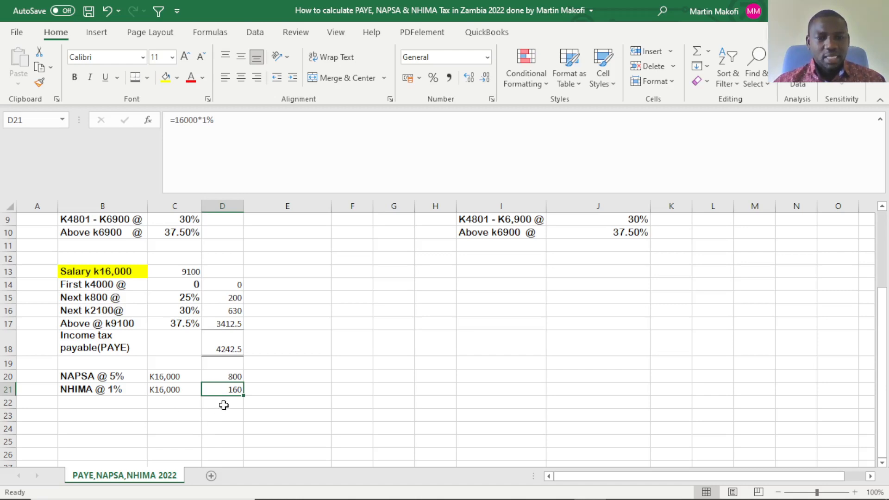
click(223, 376)
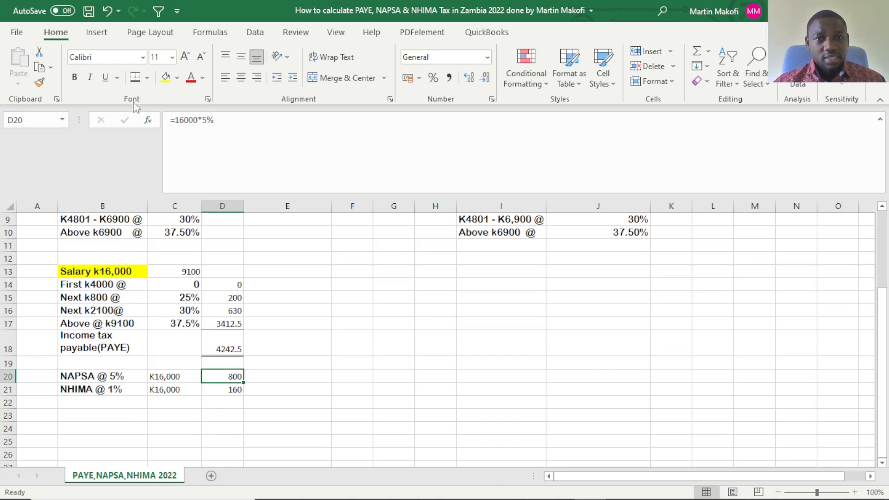
click(135, 78)
click(232, 390)
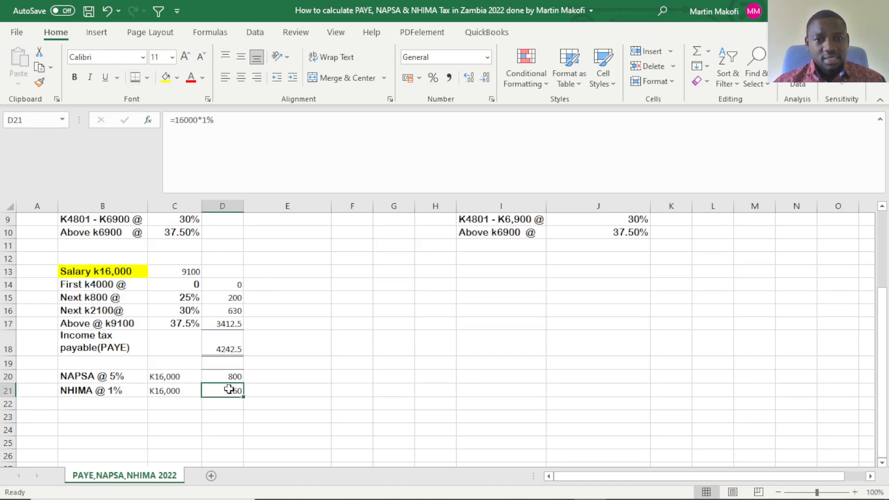
click(135, 80)
click(213, 417)
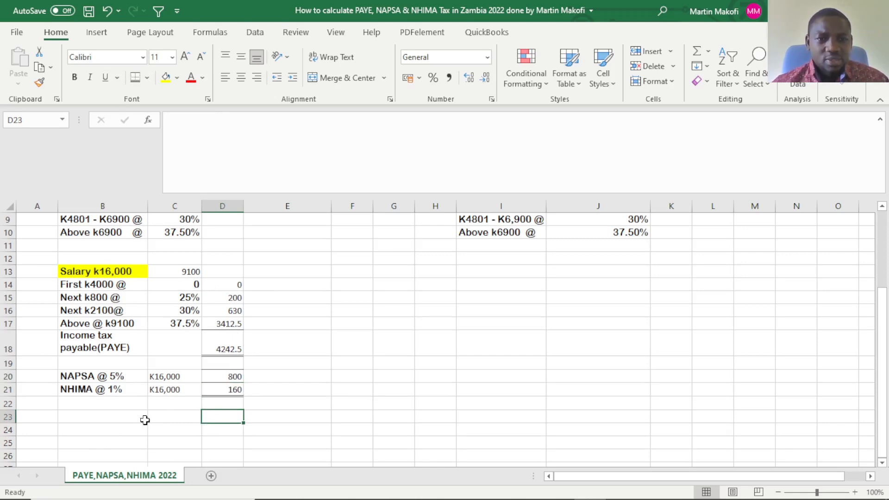
Enter the label "Total statutory deductions" in B22, directly below the NHIMA row.
click(78, 406)
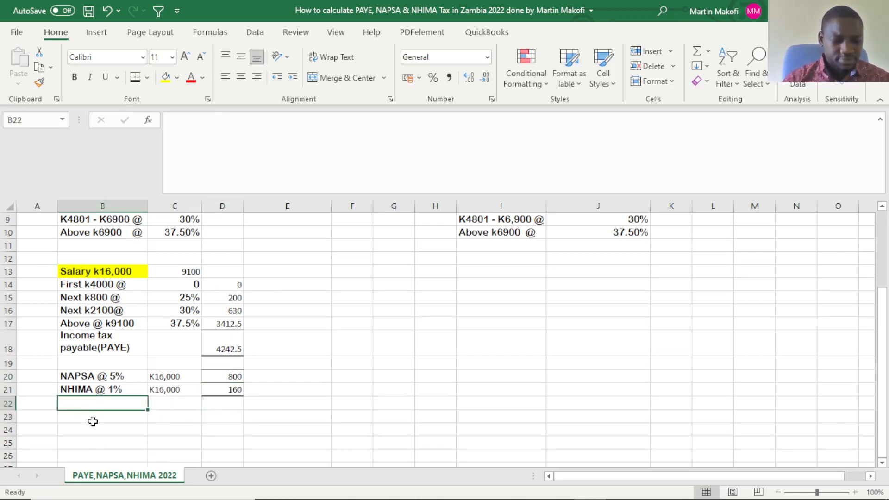
text(t)
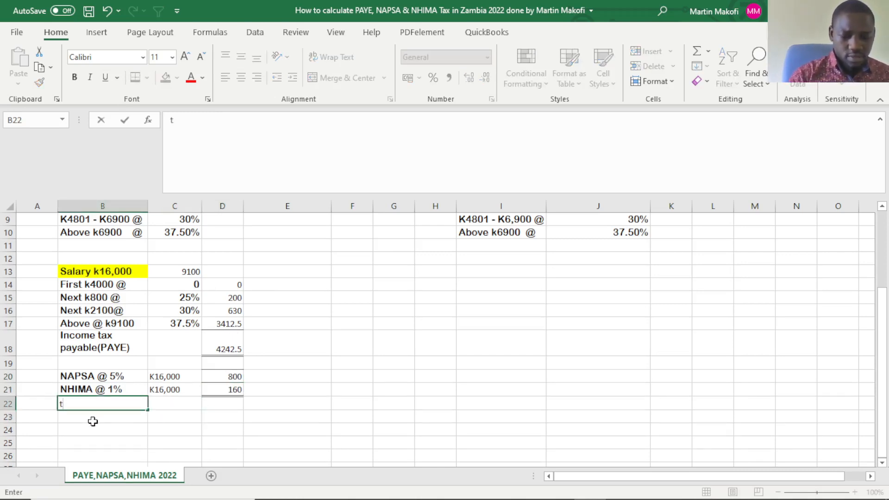
text(ot)
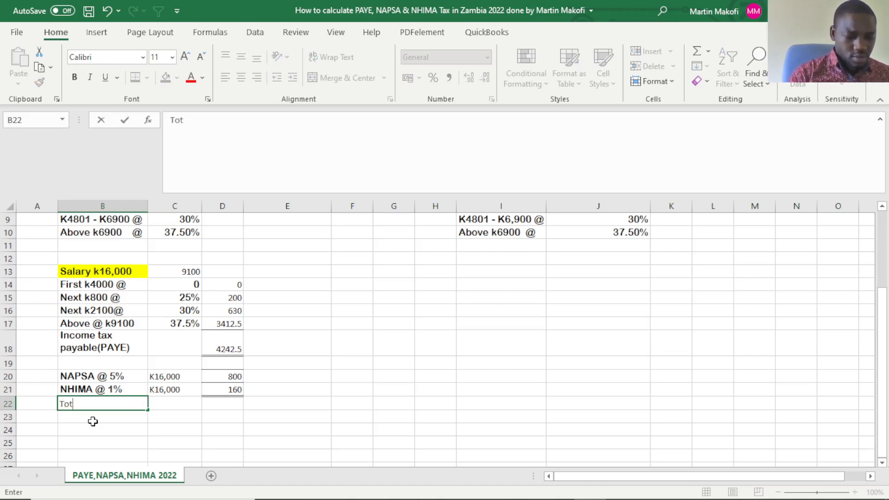
text(al s)
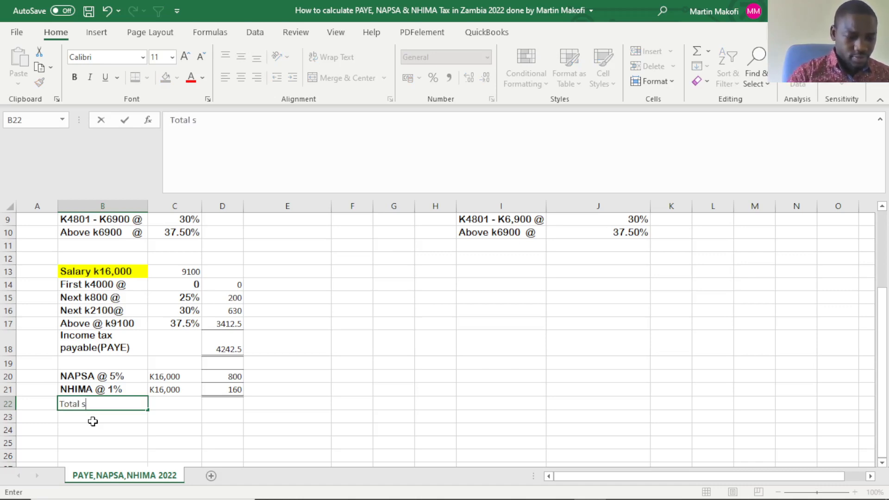
text(tatuto)
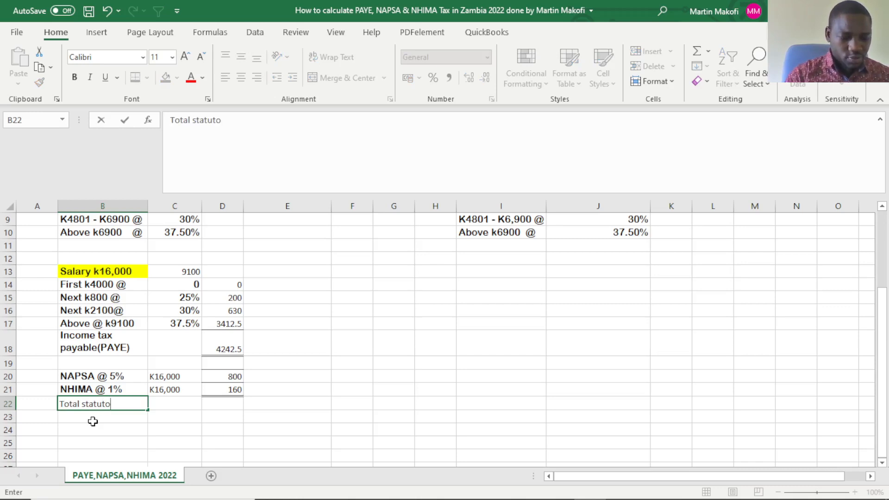
text(ry)
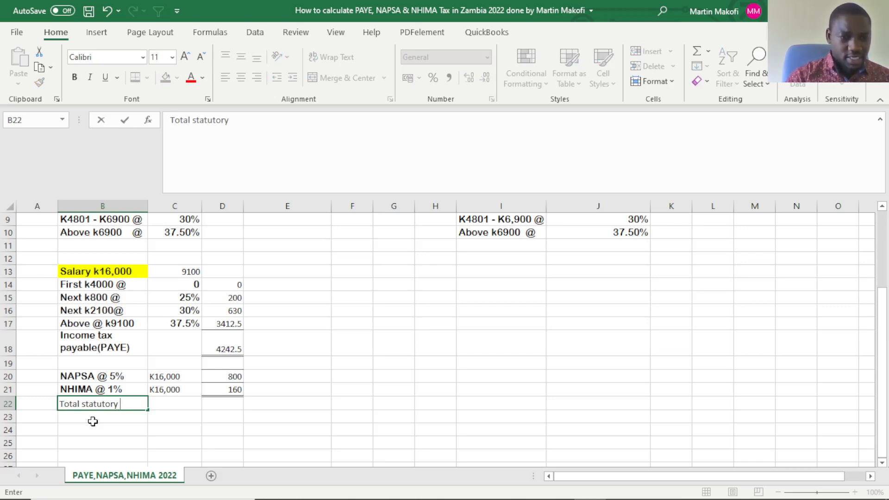
text( ded)
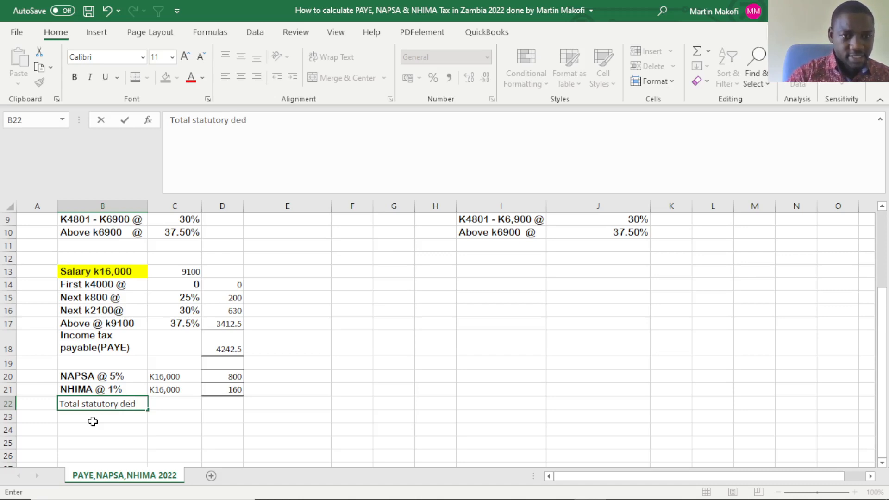
text(uct)
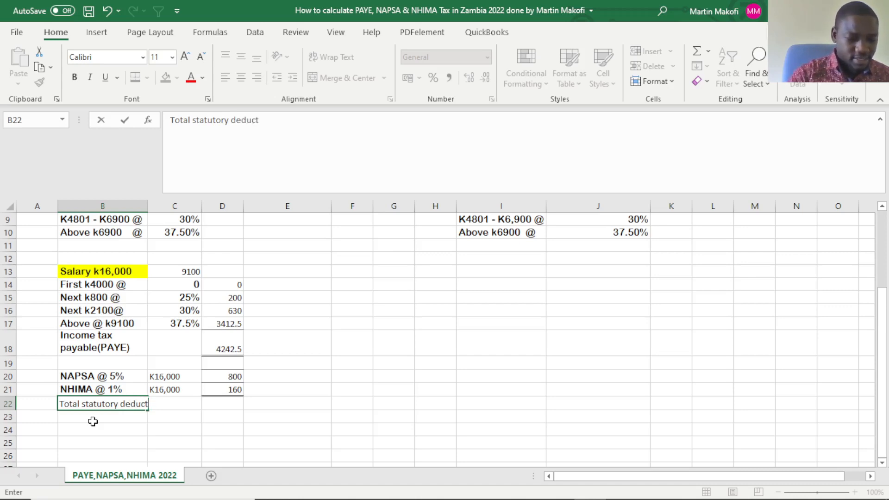
text(ions)
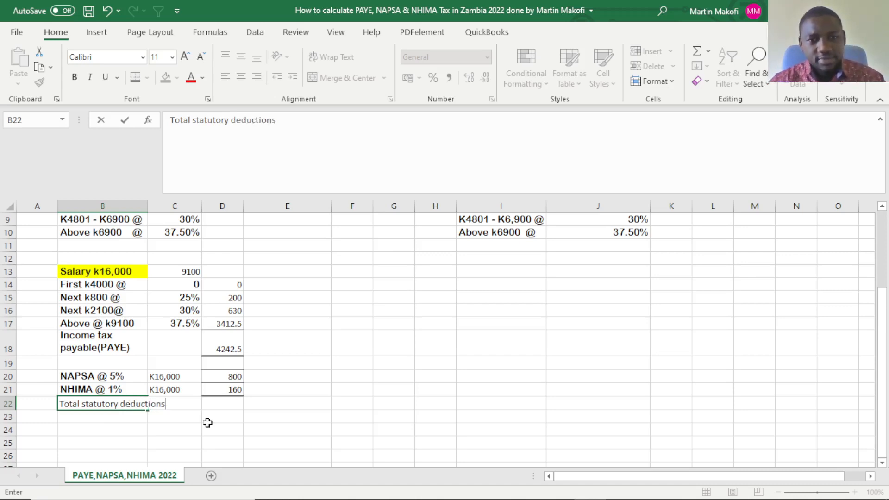
click(209, 406)
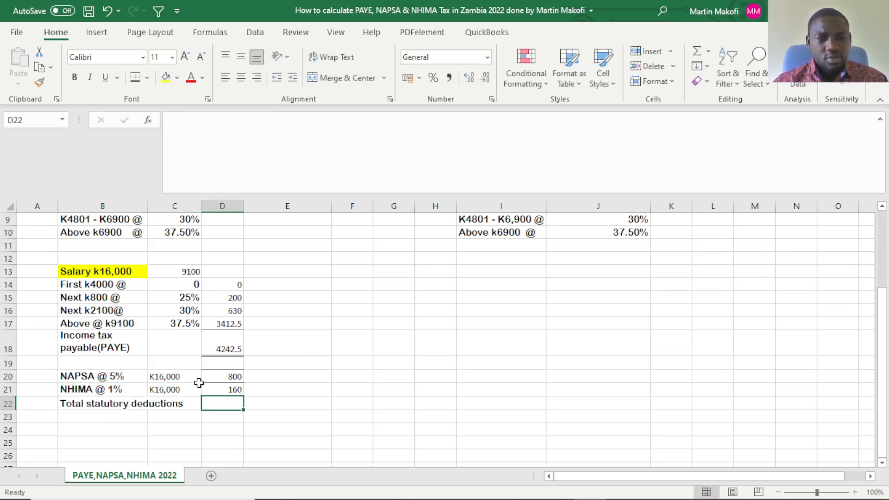
Wrap the text of the "Total statutory deductions" label in B22 so it fits the column.
click(119, 406)
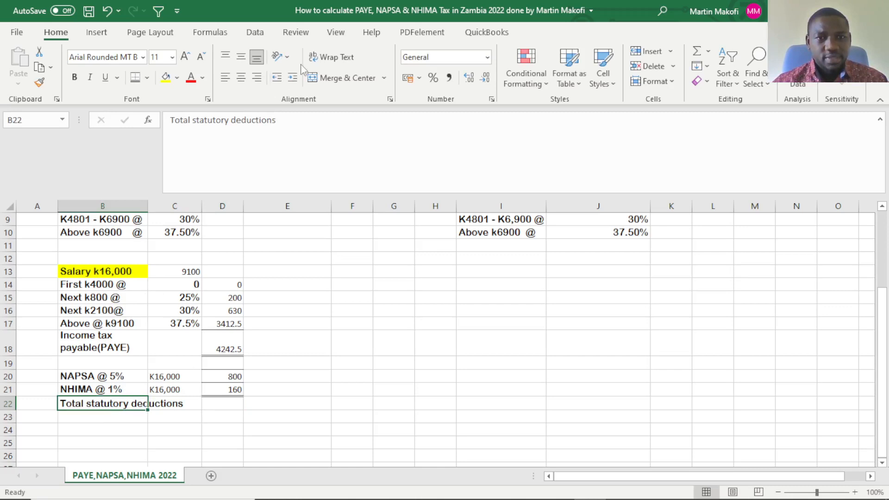
click(330, 57)
click(174, 419)
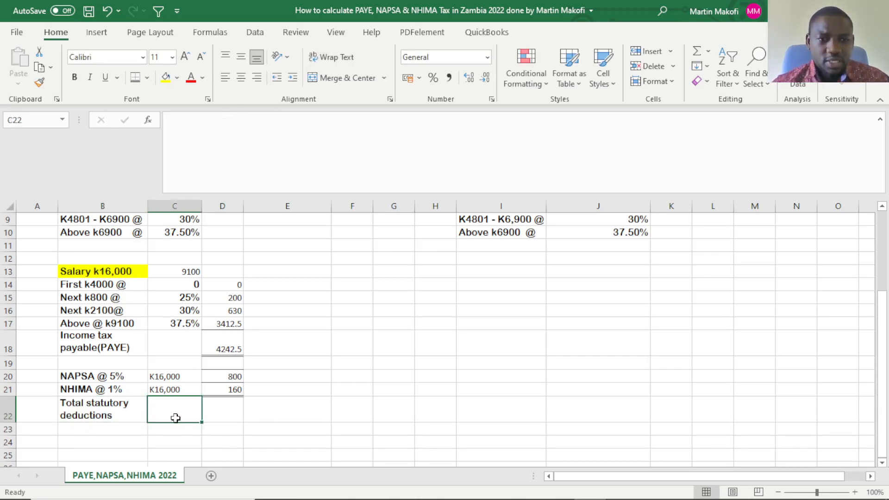
Total the PAYE, NAPSA and NHIMA amounts in D22 with the formula =D18+D20+D21.
click(216, 414)
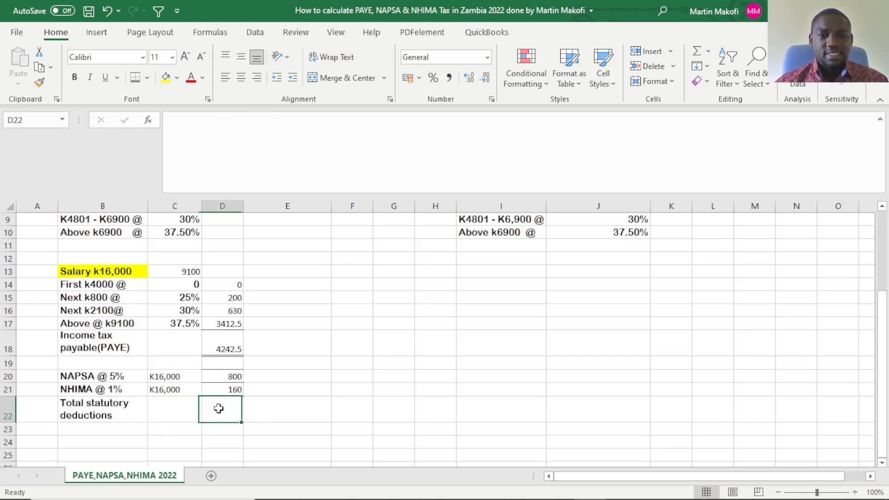
text(=)
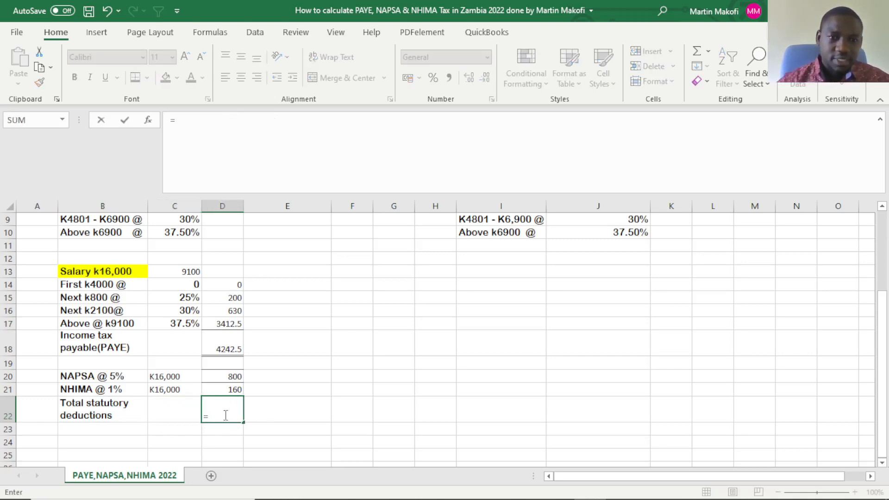
click(236, 350)
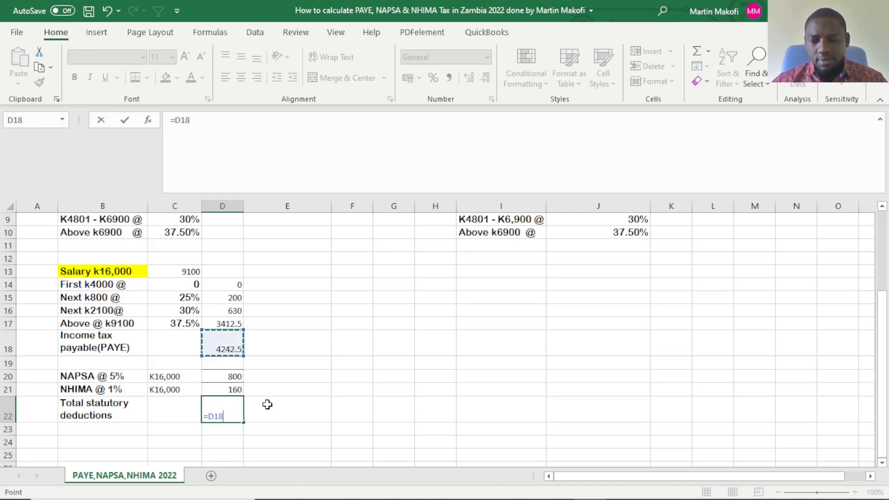
text(+)
click(234, 376)
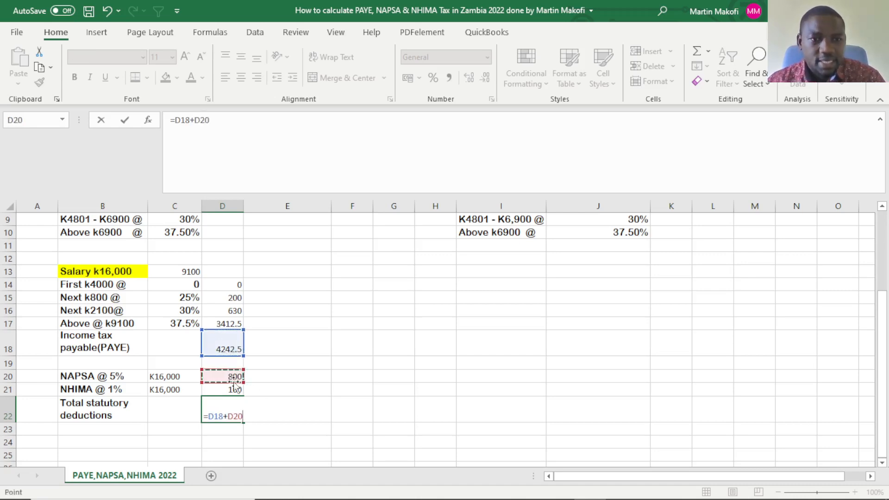
text(+)
click(225, 392)
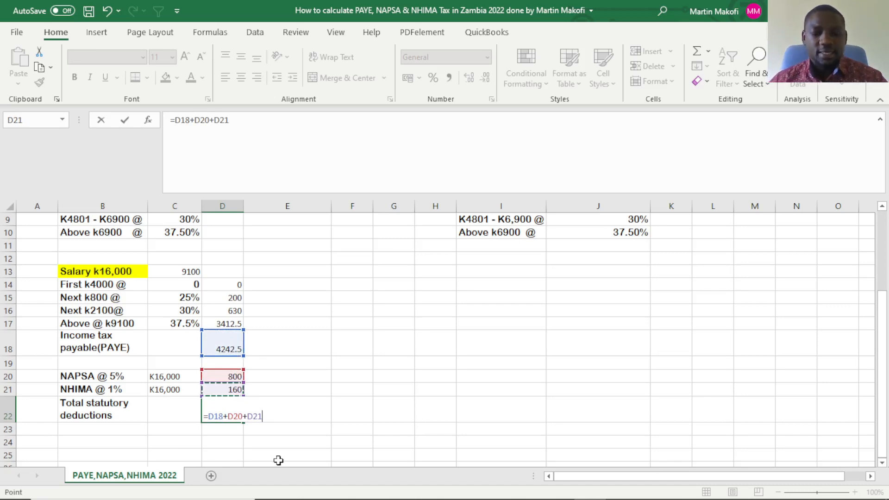
key(Return)
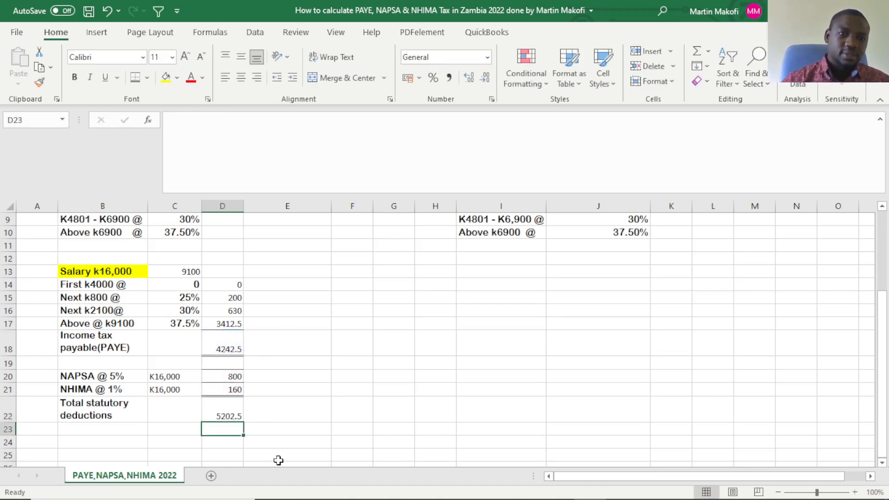
click(227, 416)
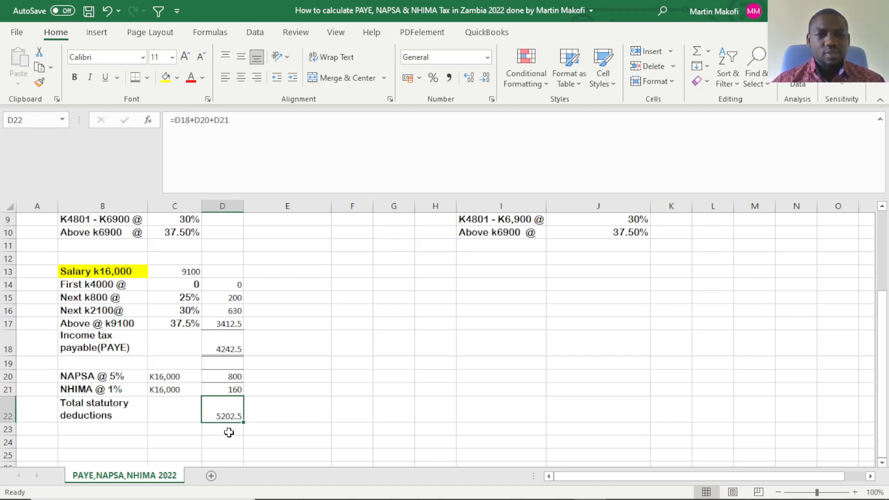
Enter the label "Net pay" in B24, make it bold, and select D24 for its amount.
click(92, 440)
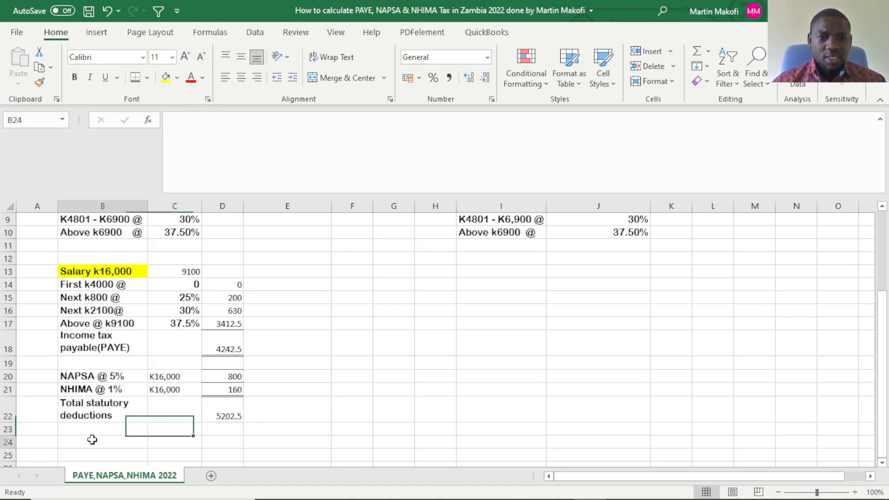
text(N)
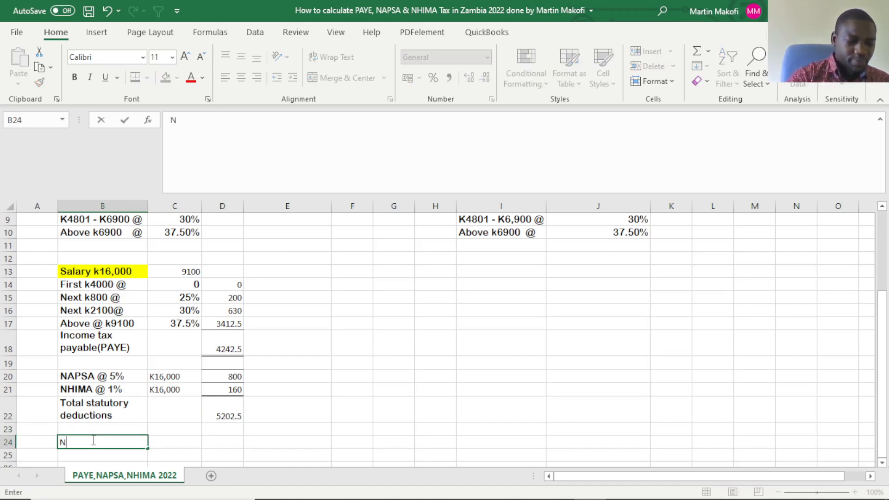
text(et pay)
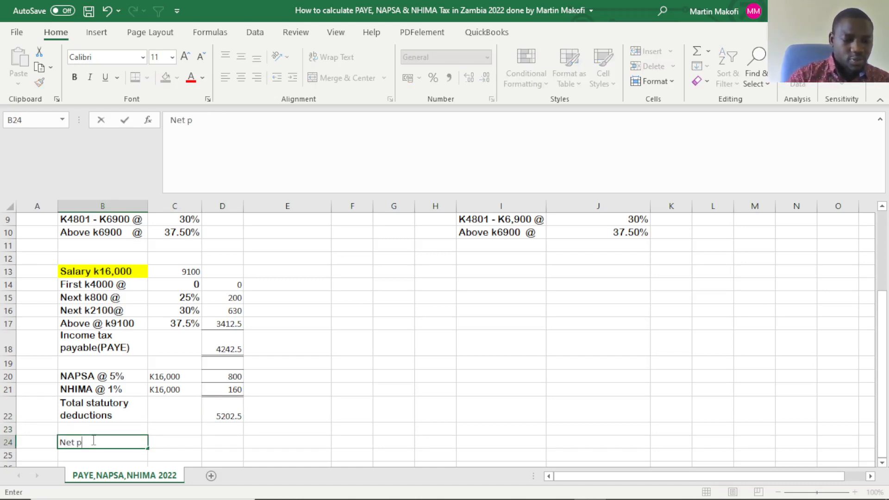
click(156, 442)
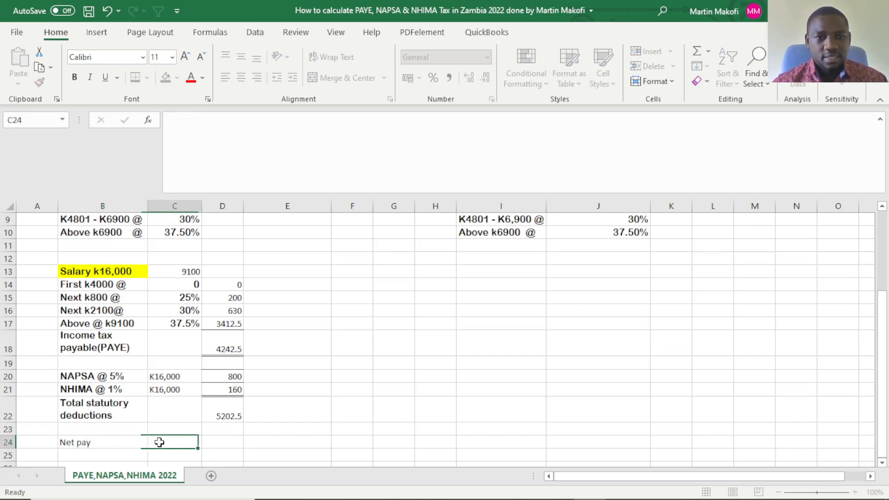
click(210, 445)
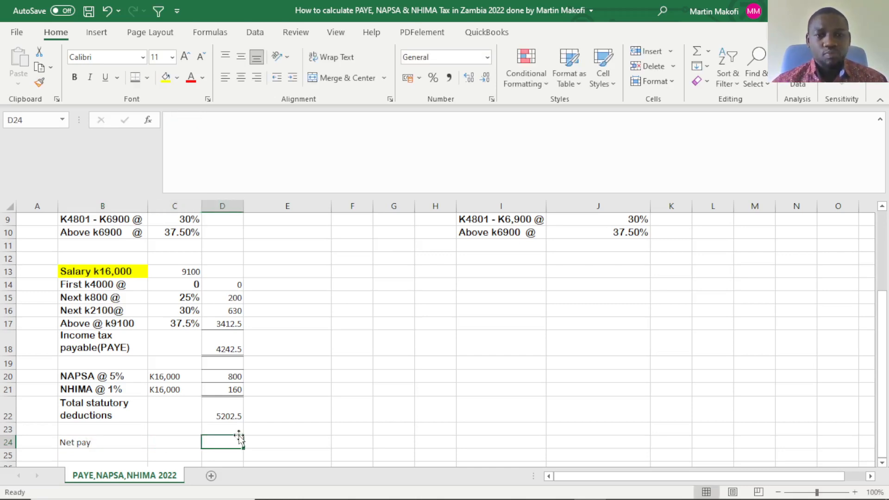
click(102, 442)
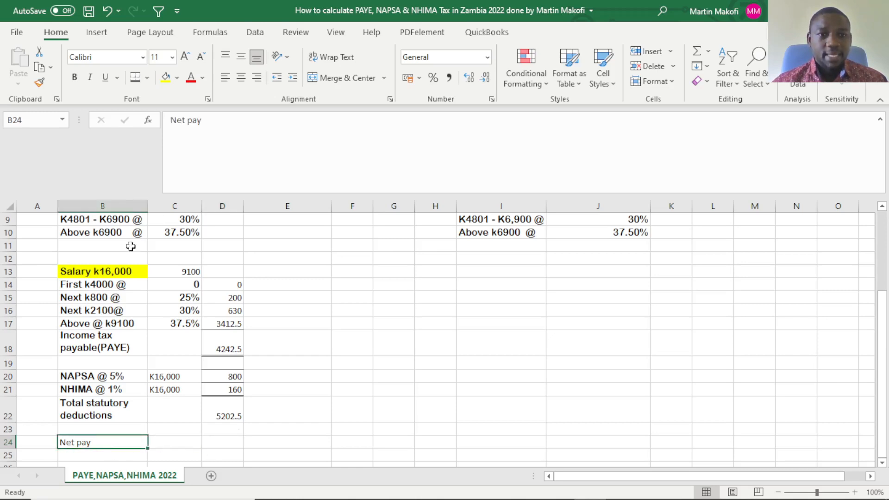
click(74, 77)
click(232, 441)
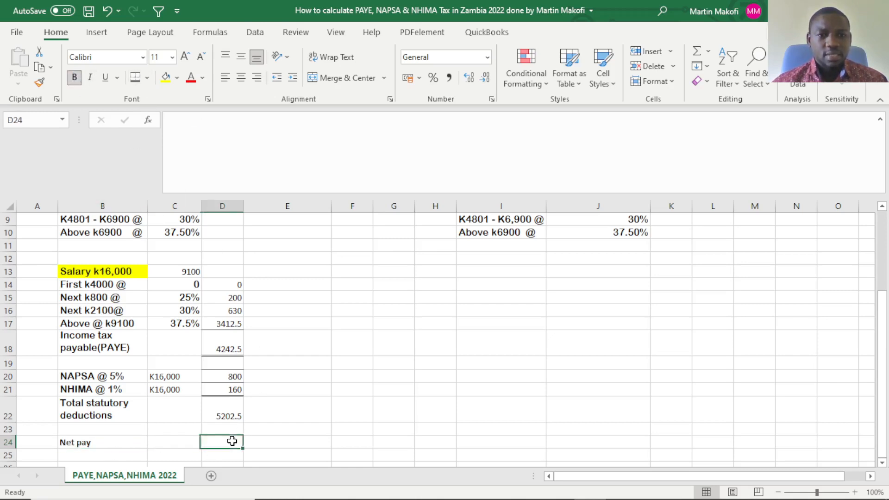
Copy the formatting of the "NHIMA @ 1%" label in B21 onto cells B22 to B25.
click(76, 387)
click(39, 83)
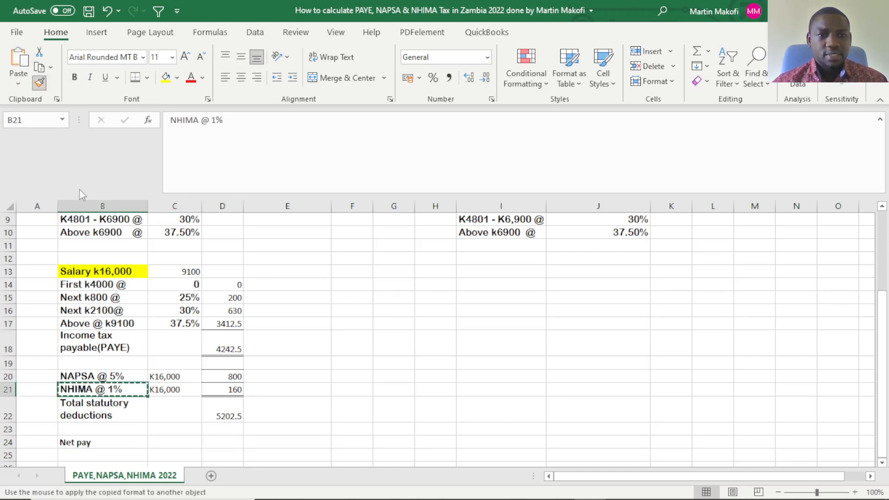
mouse_move(101, 404)
mouse_down()
mouse_move(91, 463)
mouse_move(93, 454)
mouse_up()
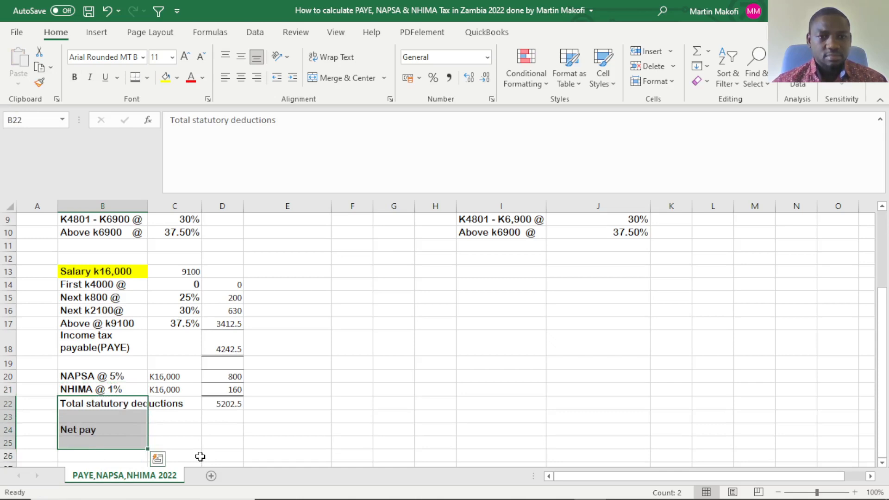
click(205, 429)
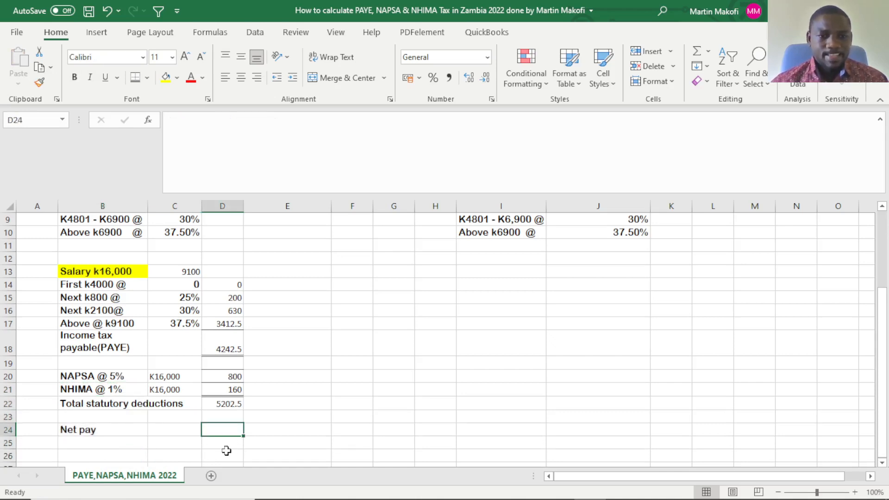
Wrap the text of the "Total statutory deductions" label in B22 again so it fits inside column B.
click(132, 406)
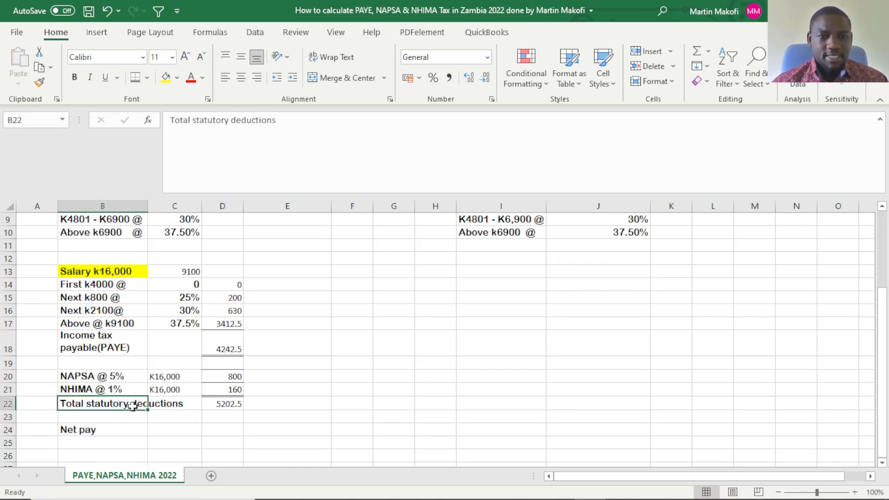
click(331, 57)
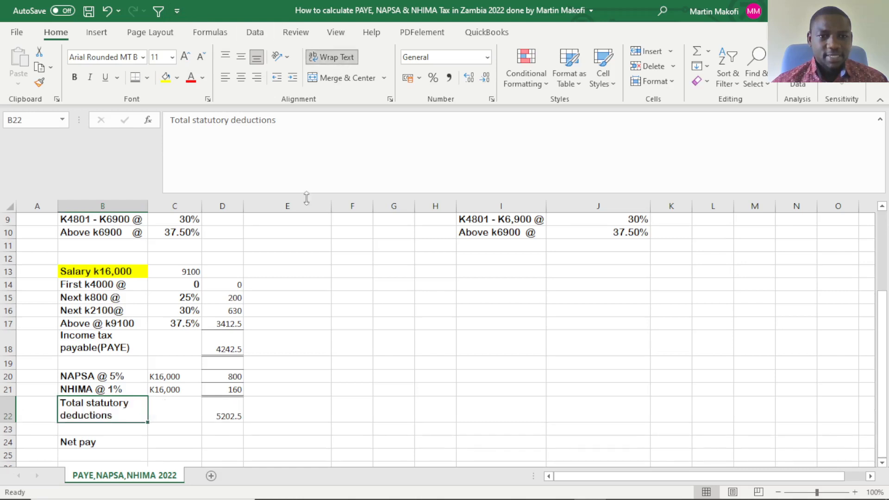
click(250, 410)
Apply a top and double bottom border to the total statutory deductions amount in D22.
scroll(206, 444, down, 1)
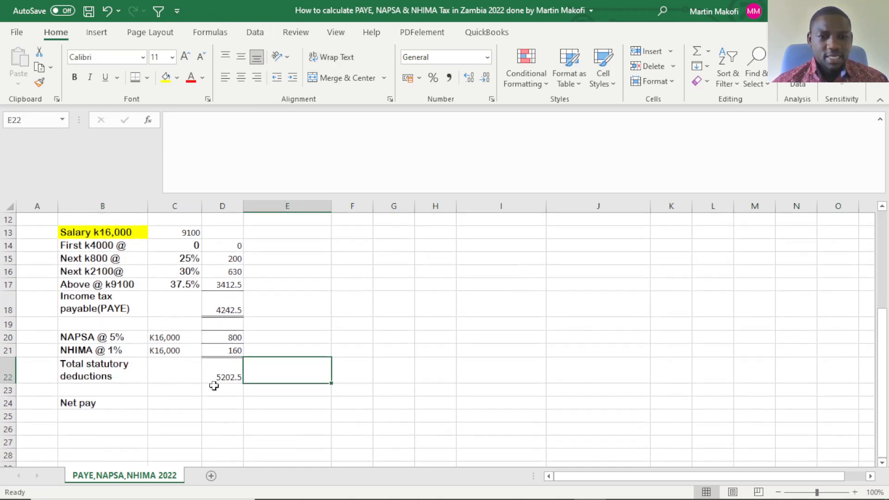
click(226, 376)
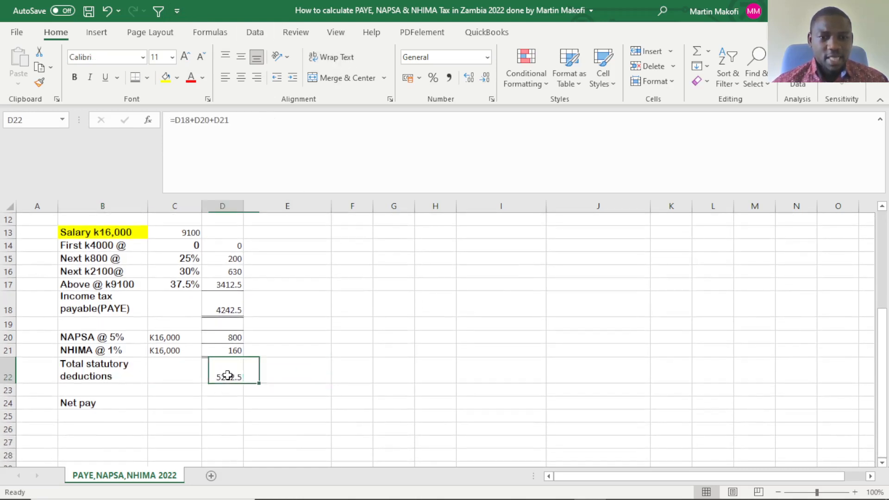
click(135, 77)
click(379, 388)
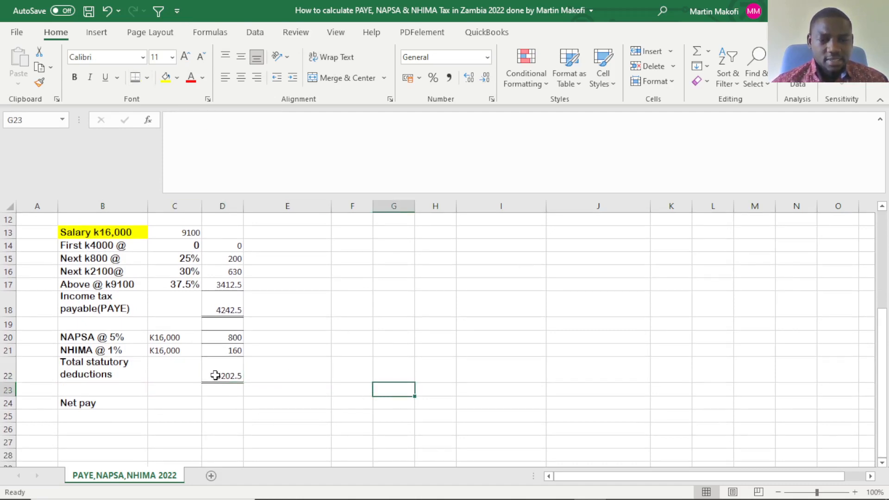
Calculate the net pay in D24 with the formula =16000-D22.
click(214, 401)
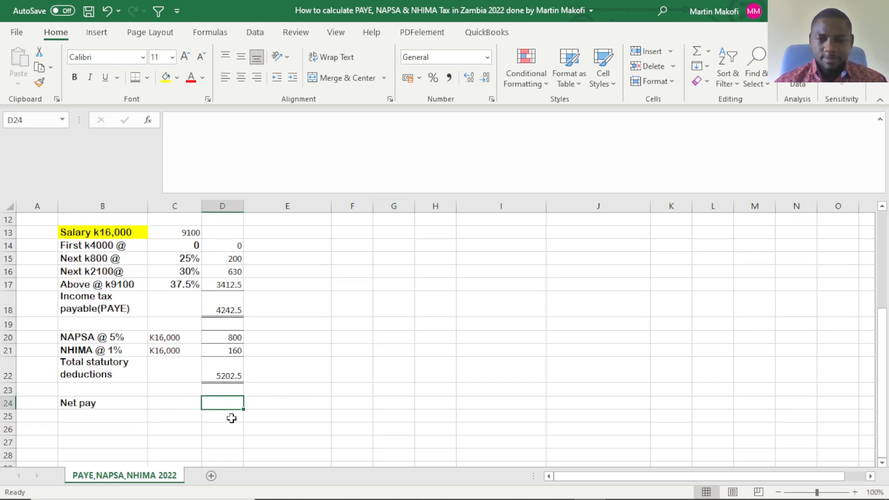
text(=)
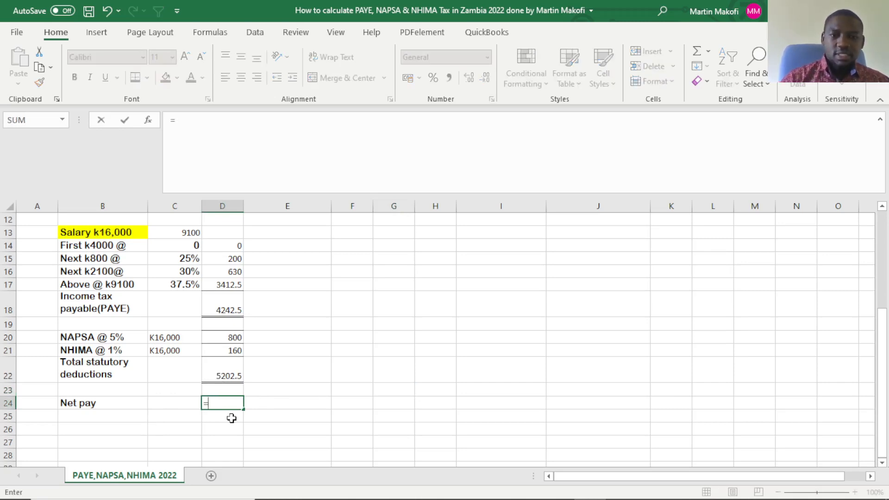
text(160)
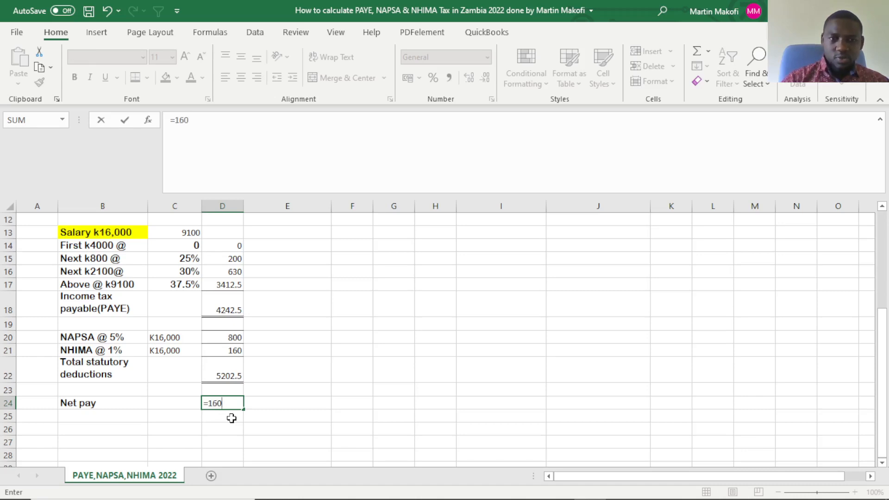
text(00-)
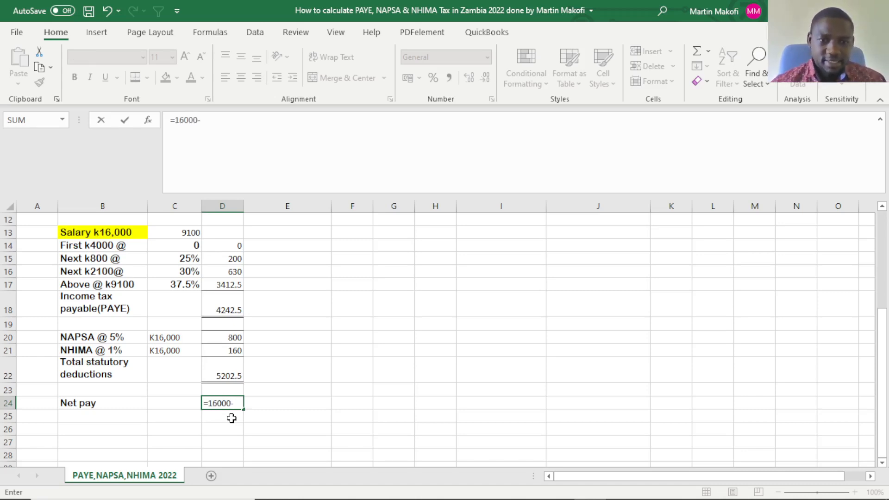
click(217, 375)
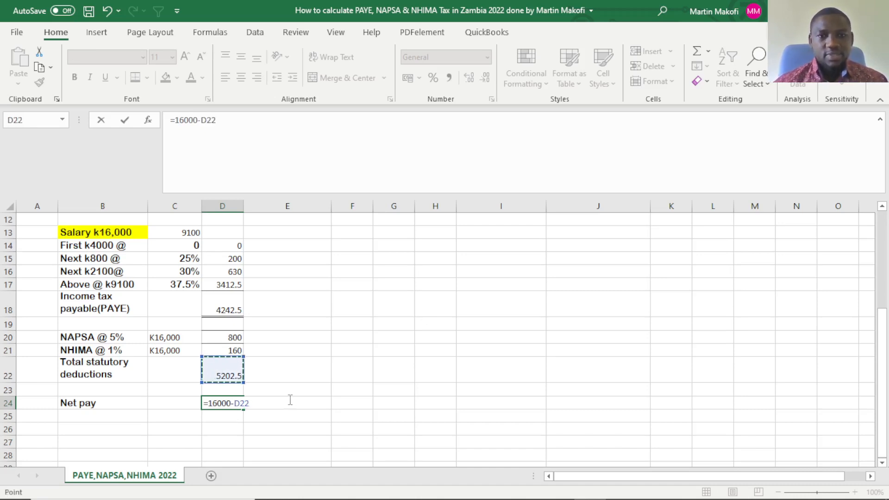
key(Return)
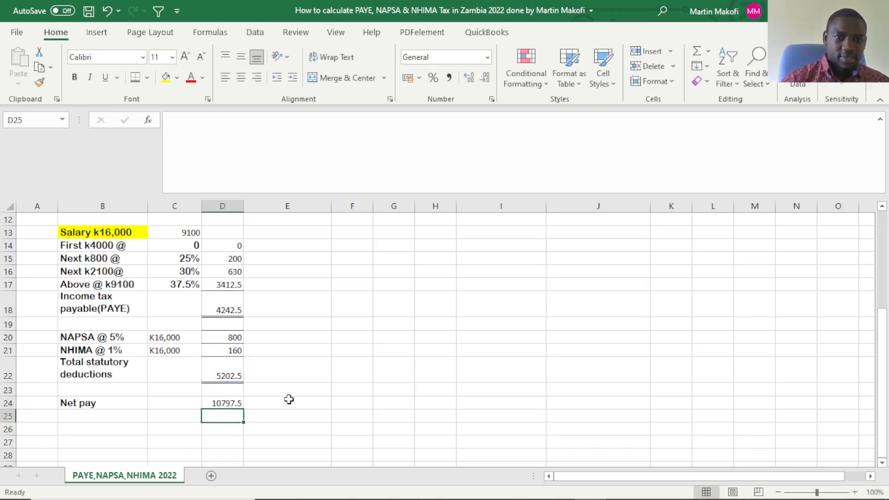
Apply a top and double bottom border to the net pay amount in D24.
click(229, 403)
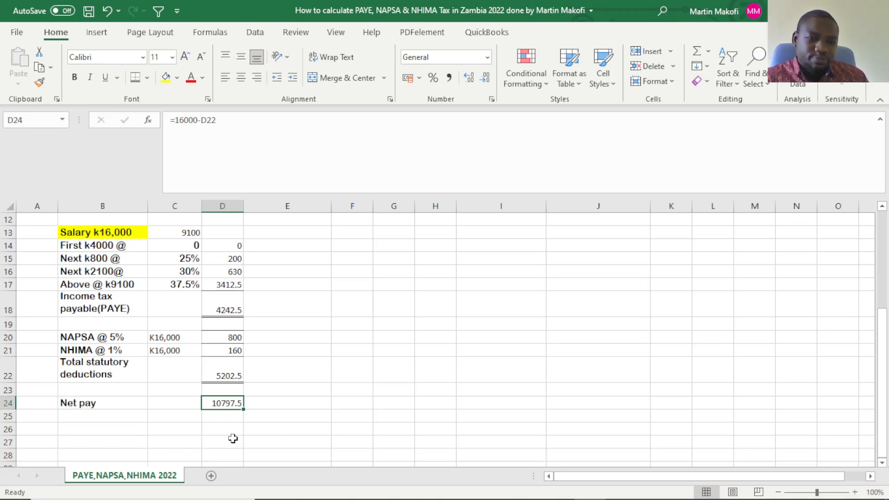
click(256, 415)
click(236, 403)
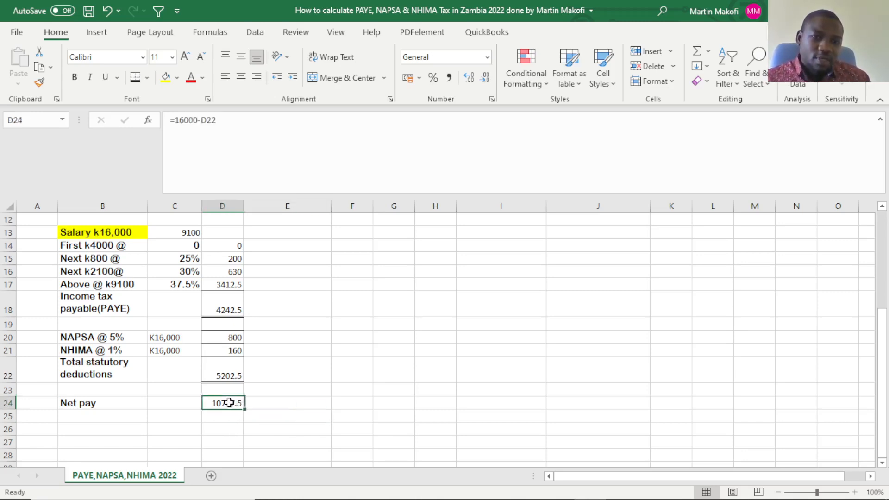
click(355, 389)
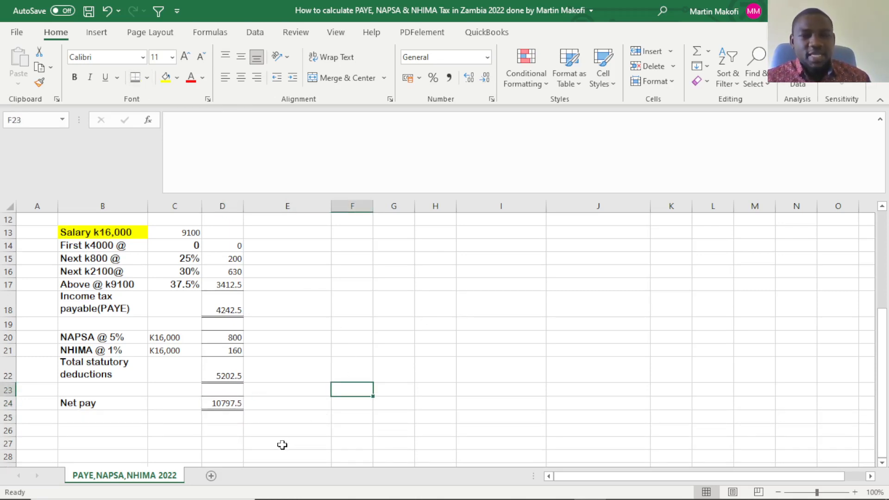
click(286, 341)
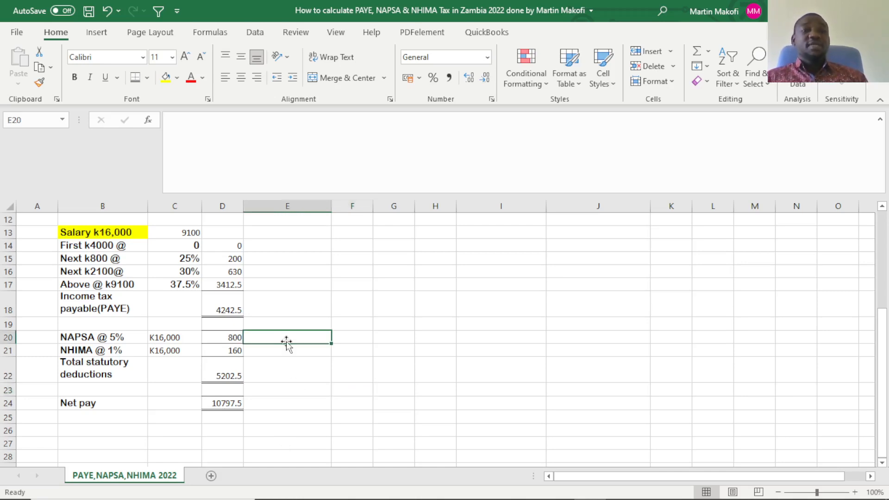
Freeze the sheet above row 2 so the "PAY AS YOU EARN" title row stays in view.
scroll(259, 386, up, 3)
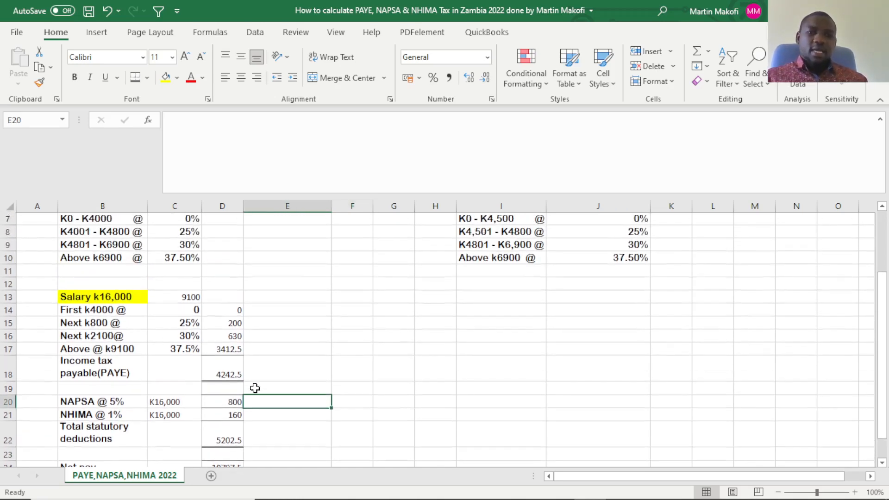
scroll(255, 388, up, 1)
scroll(258, 363, down, 1)
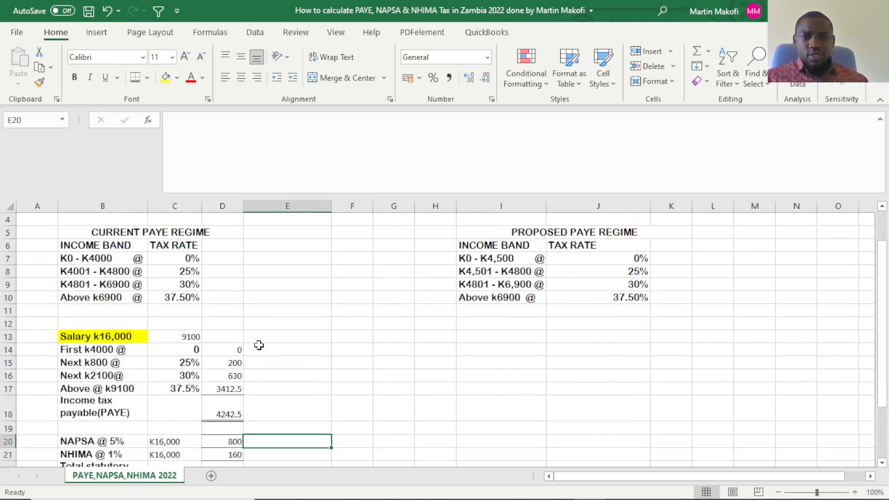
scroll(257, 336, up, 1)
click(8, 239)
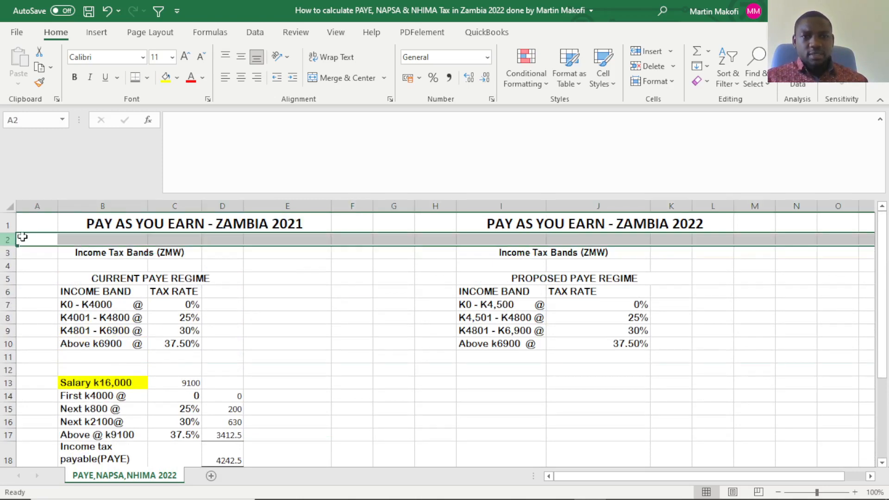
click(335, 32)
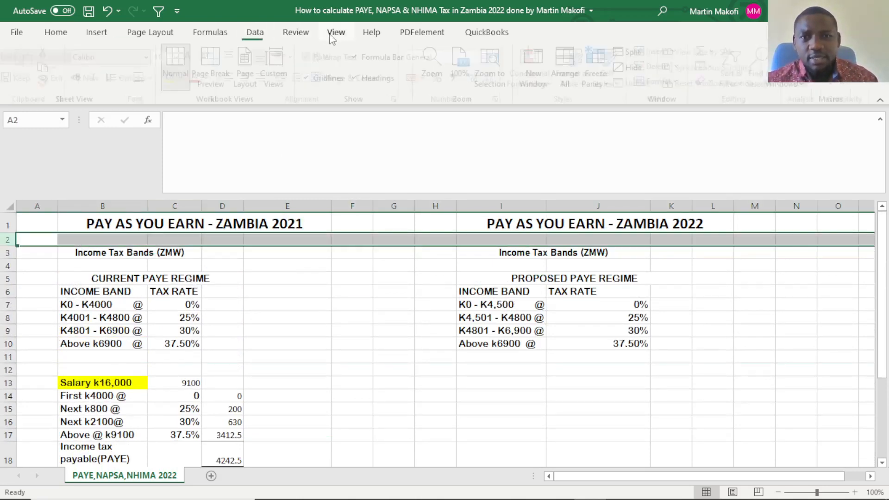
click(602, 78)
click(650, 106)
click(518, 319)
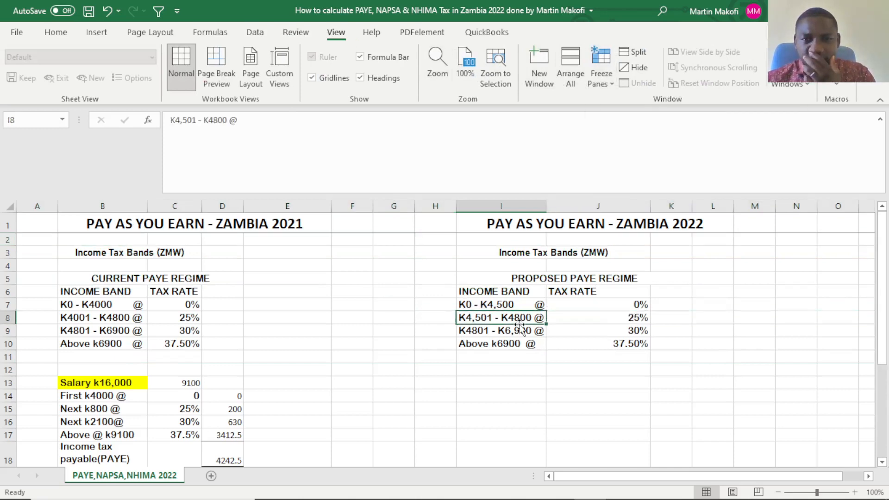
Review the 2021 salary, deductions and net pay working alongside the proposed 2022 PAYE income bands and rates.
scroll(517, 323, down, 1)
scroll(514, 323, down, 2)
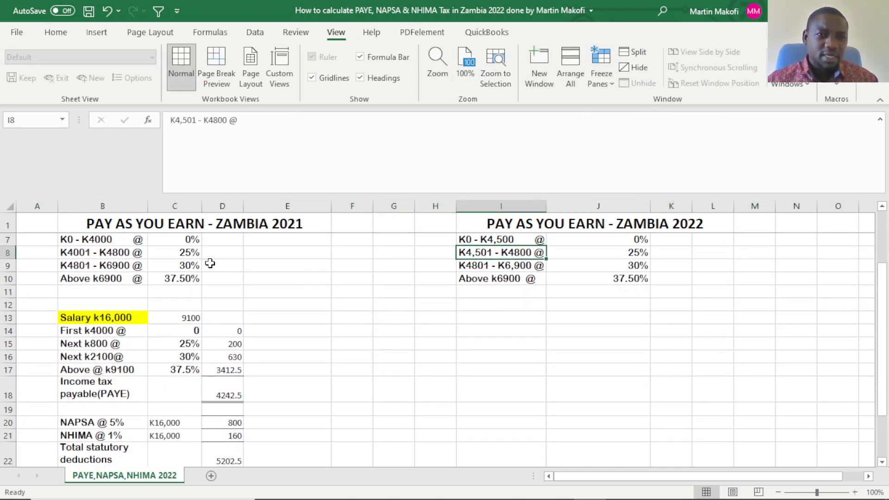
scroll(540, 348, down, 1)
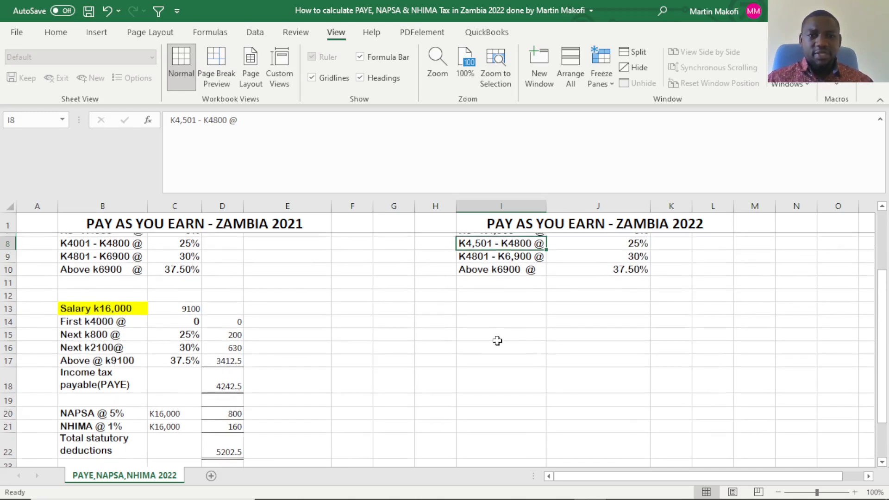
scroll(491, 341, up, 4)
scroll(489, 343, up, 1)
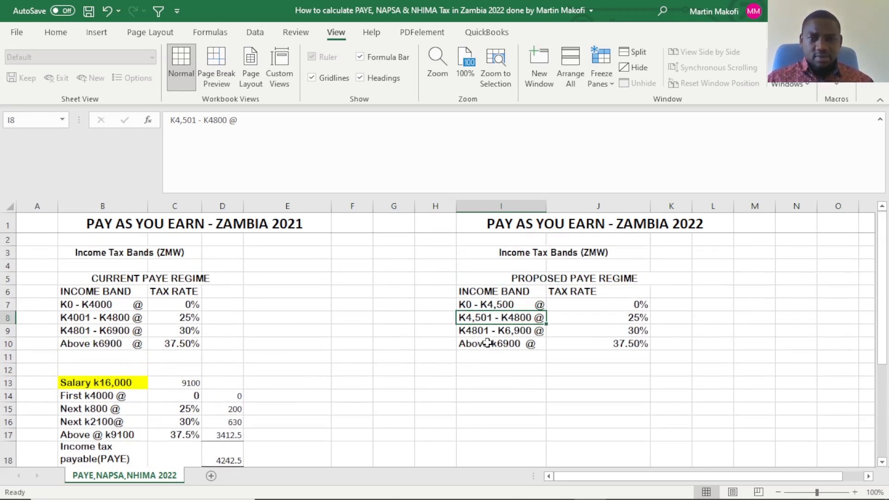
scroll(488, 343, down, 4)
scroll(488, 346, up, 2)
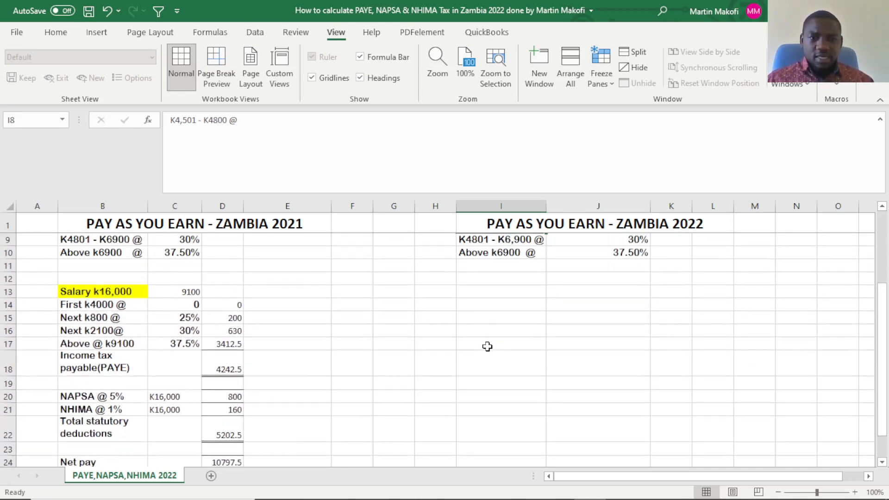
click(462, 302)
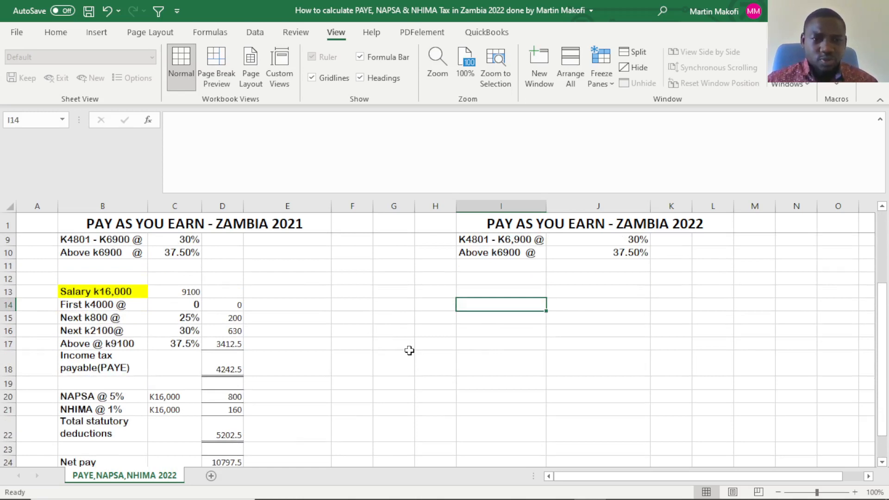
scroll(504, 279, up, 1)
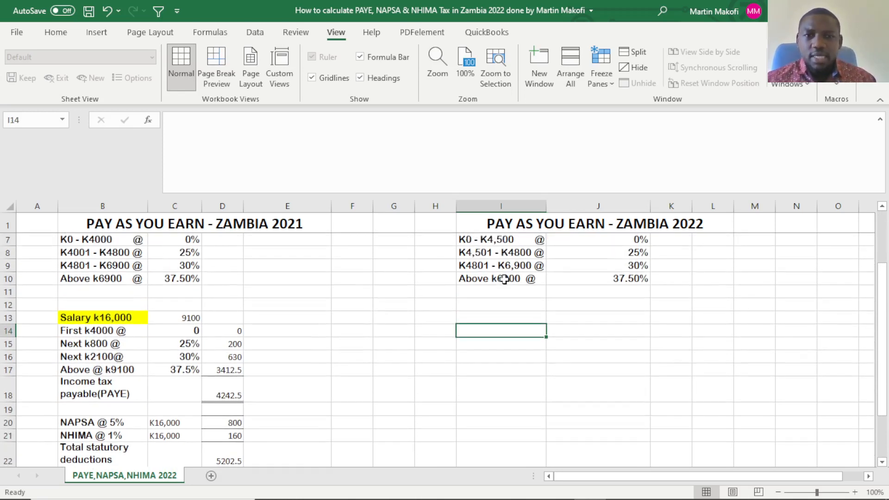
scroll(503, 279, up, 2)
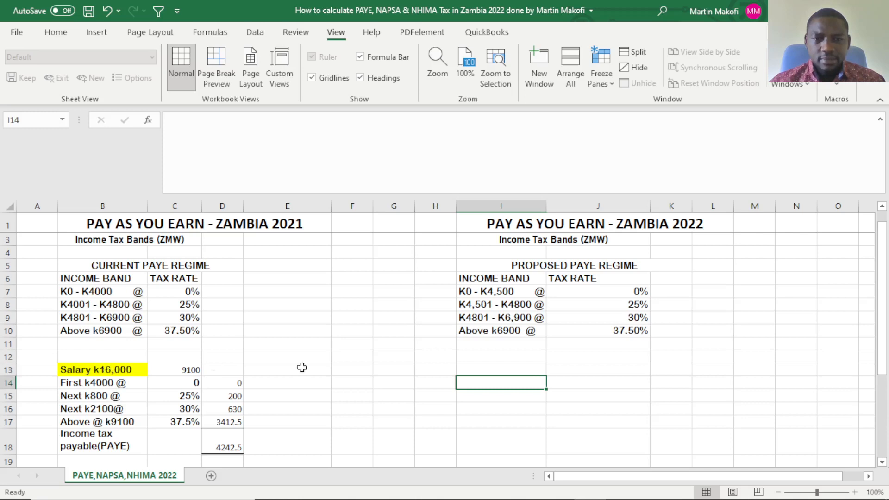
Copy the highlighted "Salary k16,000" label from B13 into I13, below the proposed PAYE bands.
click(137, 370)
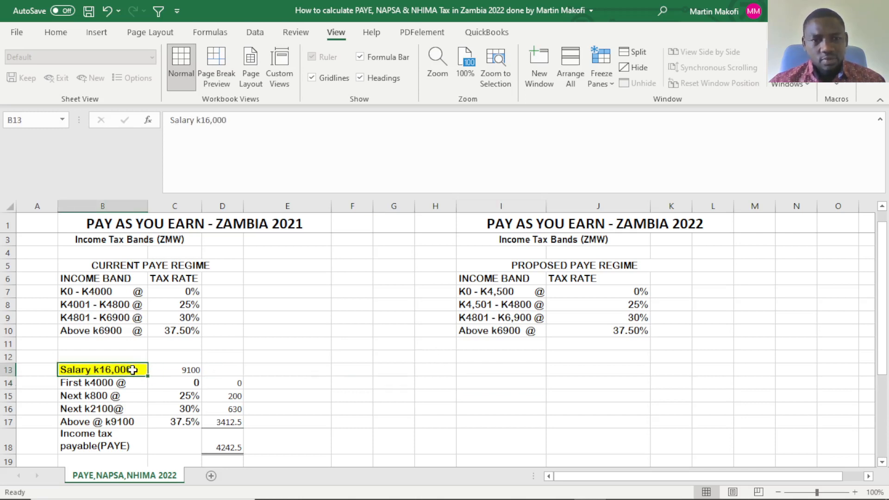
key(ctrl+c)
click(475, 369)
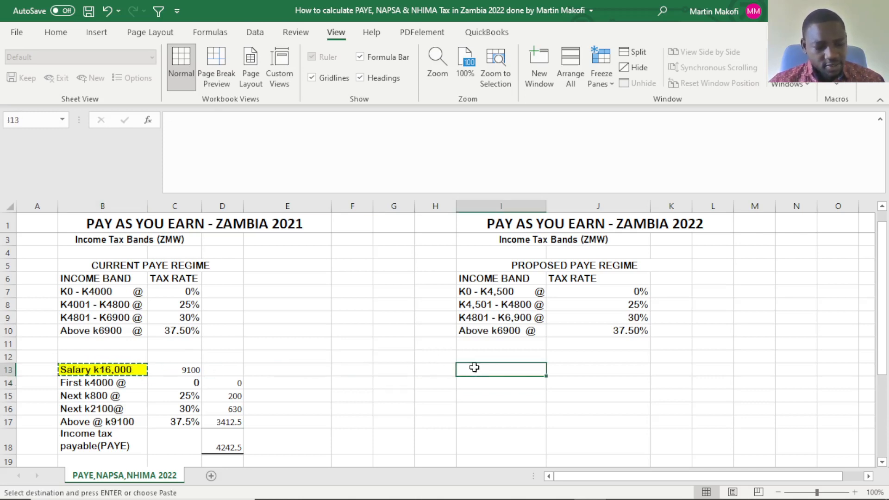
key(ctrl+v)
click(482, 397)
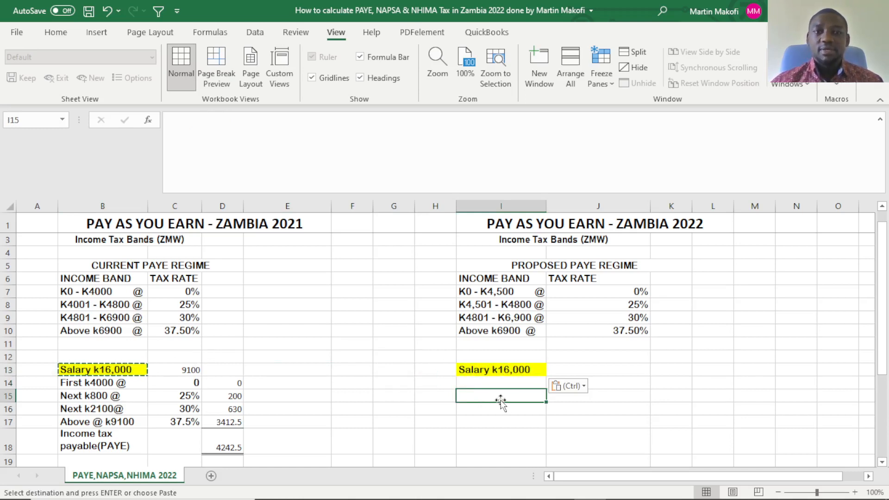
click(494, 427)
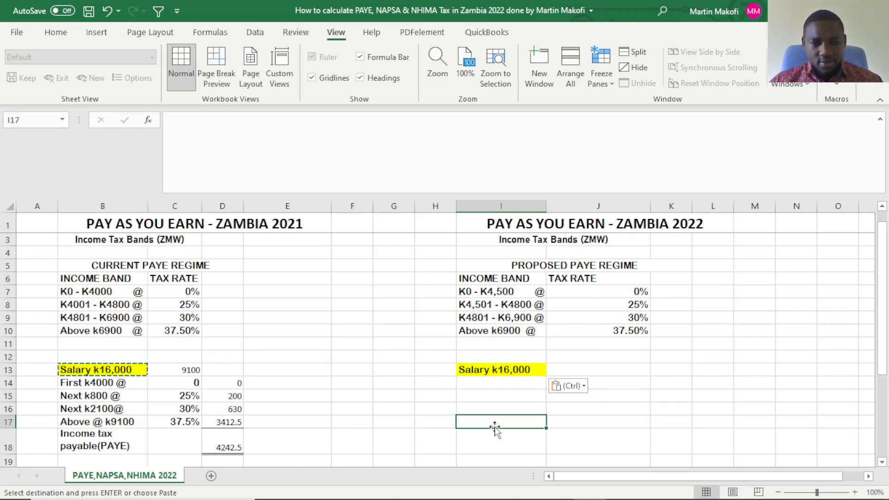
click(577, 387)
key(Escape)
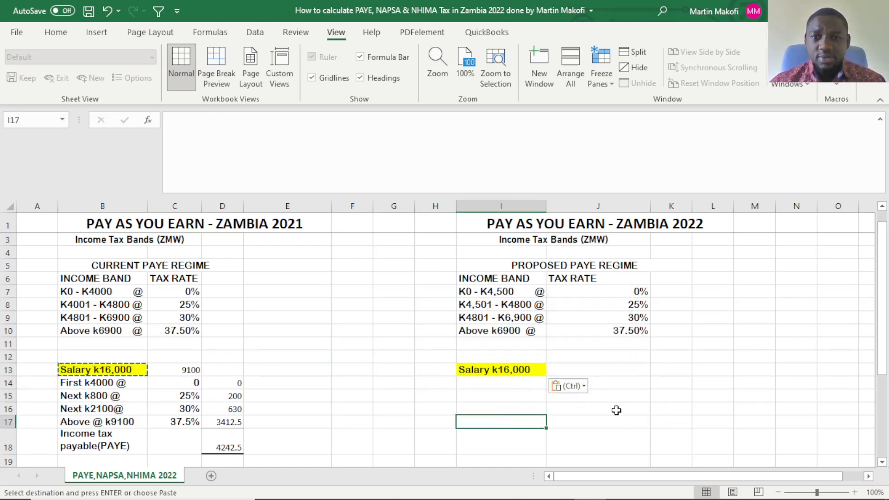
Enter the label "First k4500 @" in I14, below the copied salary label in the 2022 working.
key(Escape)
click(605, 401)
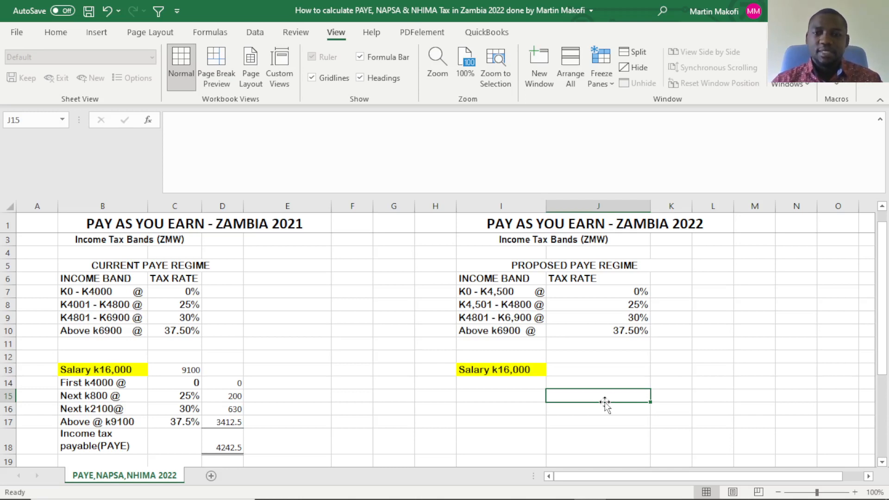
click(516, 384)
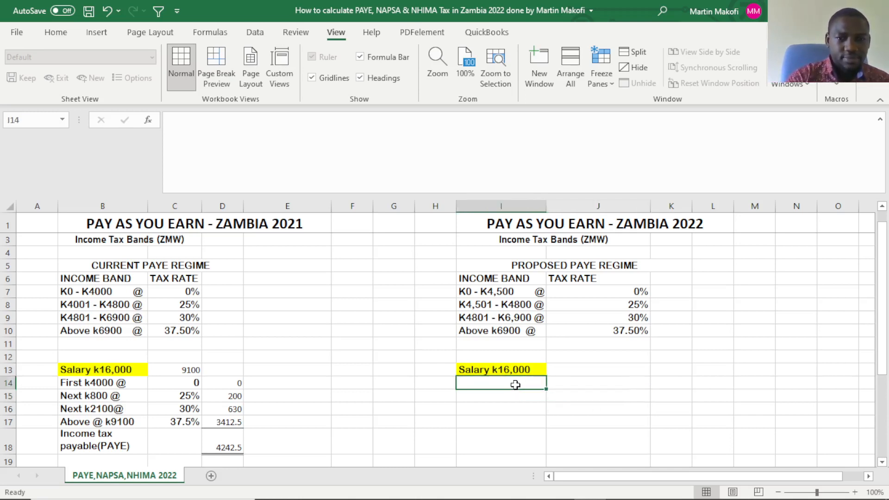
text(first)
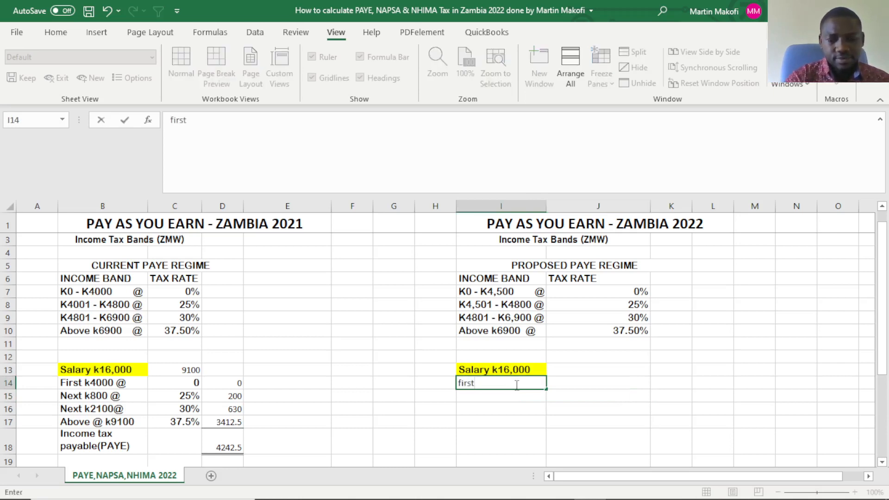
key(BackSpace)
key(BackSpace)
key(BackSpace)
key(BackSpace)
key(BackSpace)
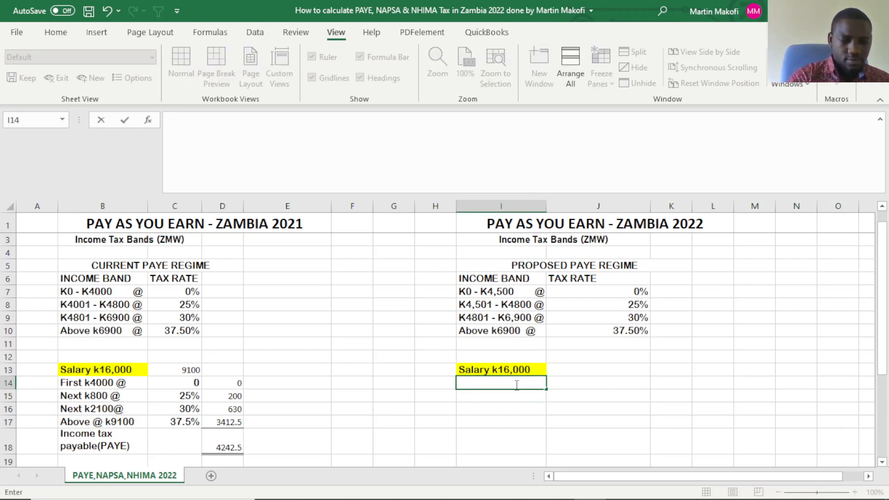
text(Firts)
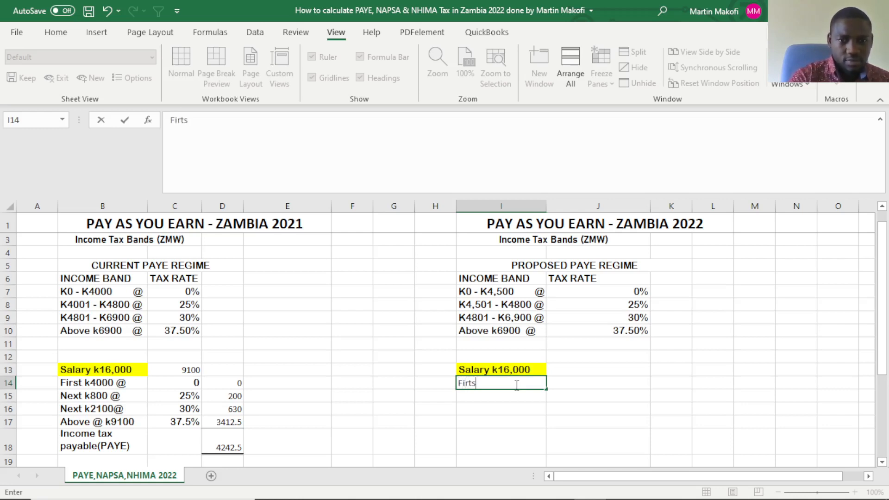
key(BackSpace)
key(BackSpace)
text(st)
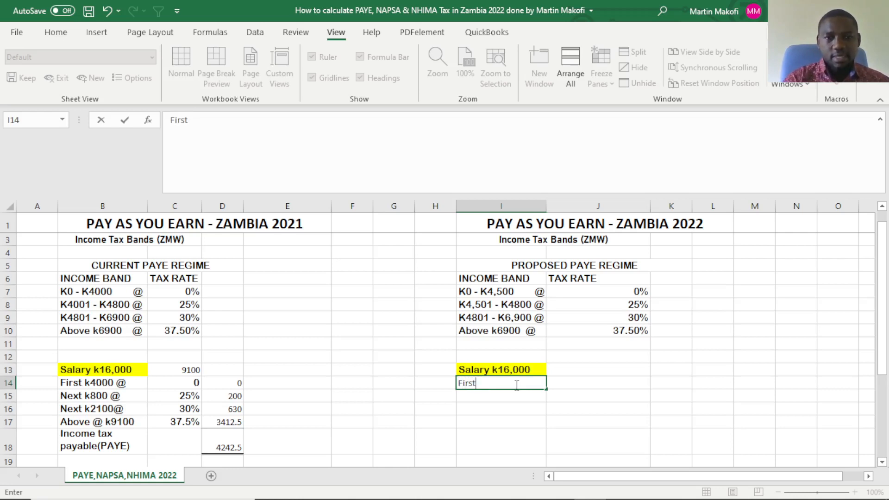
text( k)
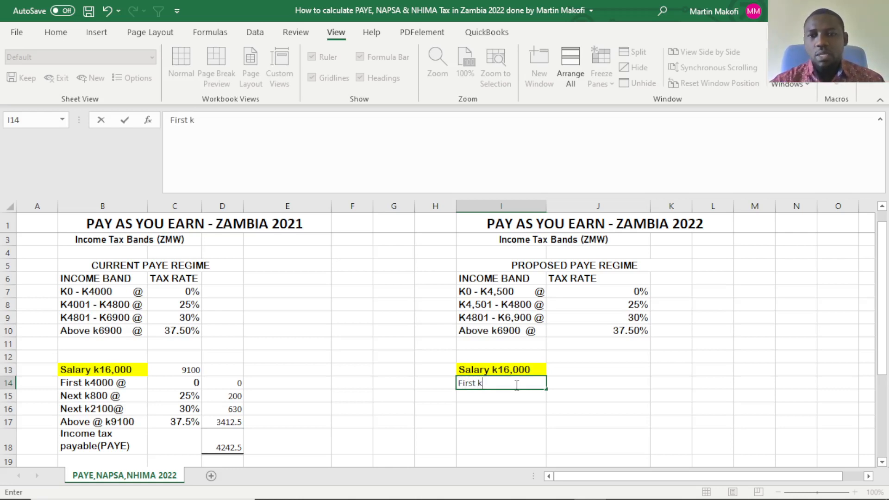
text(4500)
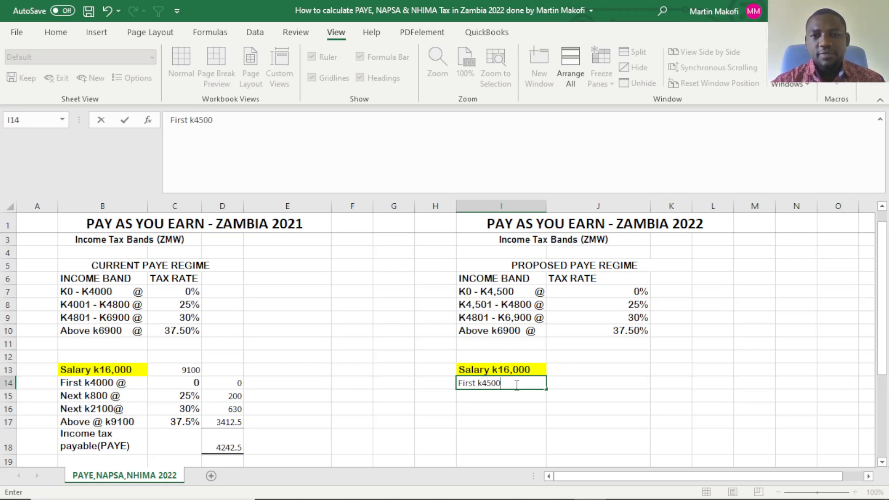
text( @)
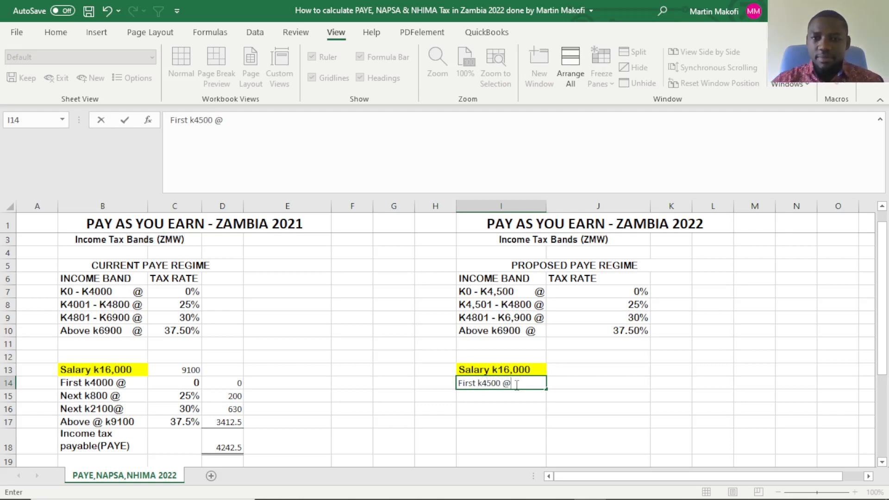
Enter the 0% tax rate in J14 for the first k4500.
click(591, 385)
text(0)
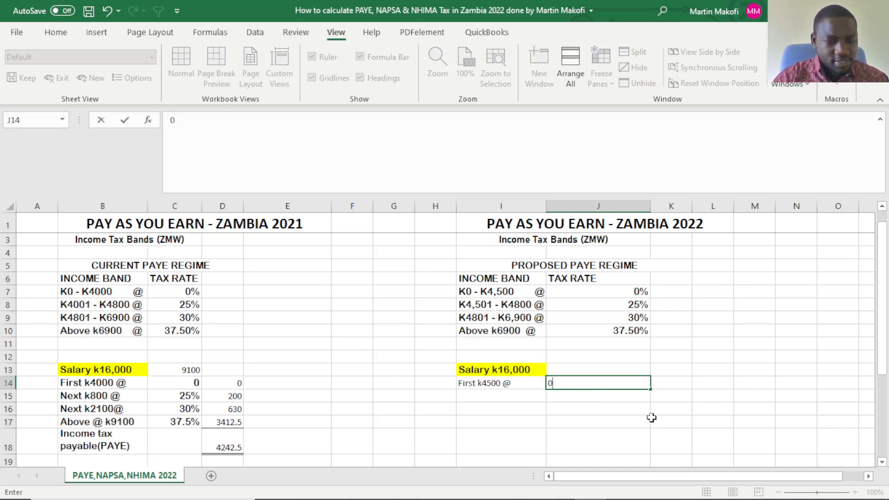
text(%)
key(Return)
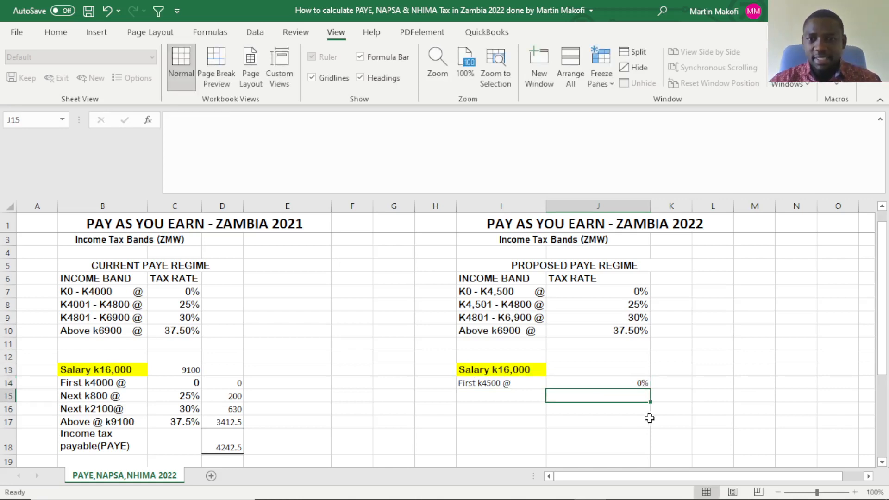
Change the first k4000 rate in C14 of the 2021 working to the percentage 0%.
double_click(185, 384)
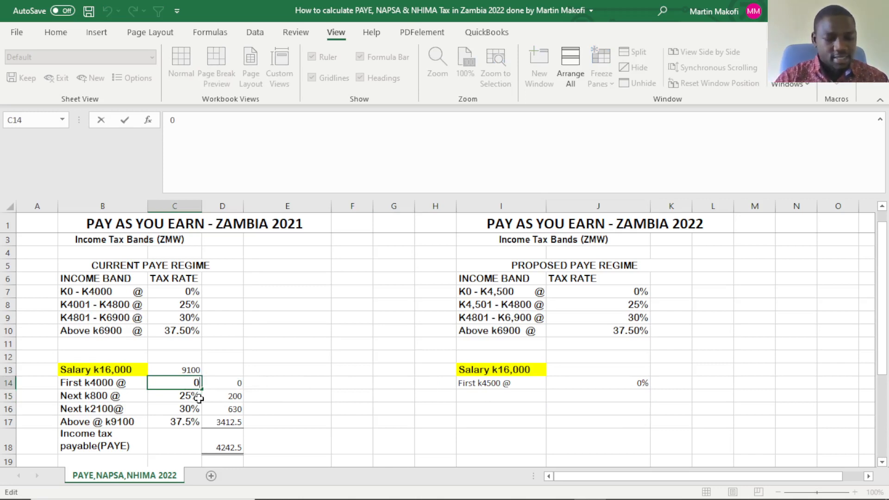
text(%)
key(Return)
click(425, 419)
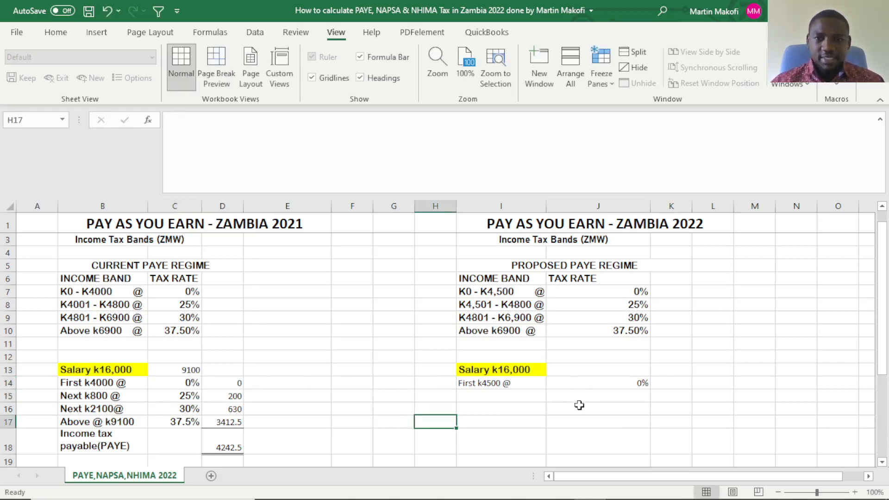
Enter the label "Next k300 @" in I15 for the proposed K4,501 - K4800 income band.
click(505, 401)
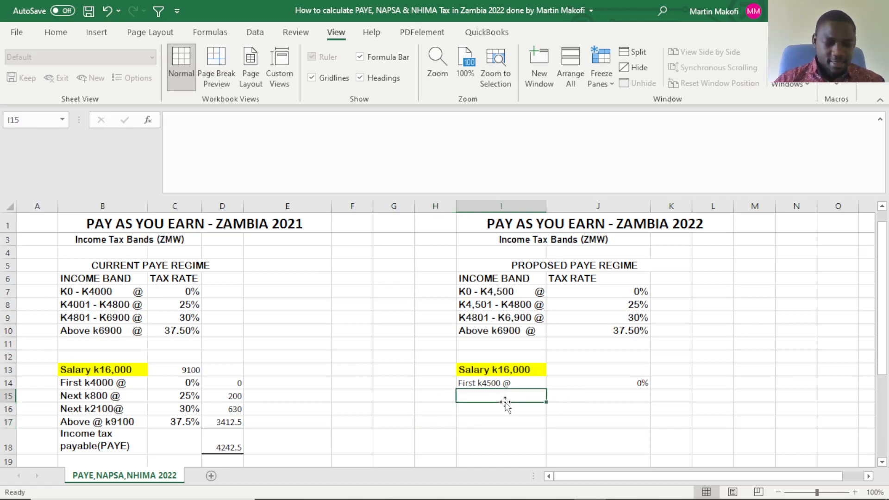
text(next)
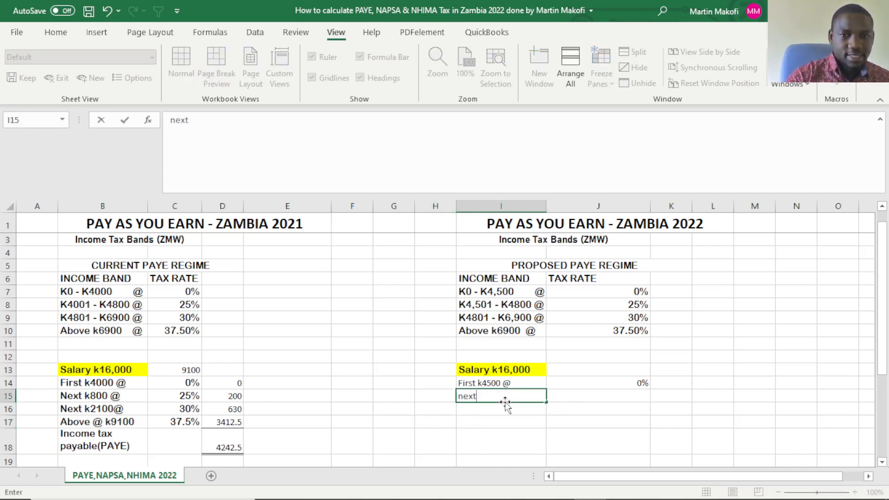
key(BackSpace)
key(BackSpace)
key(BackSpace)
key(BackSpace)
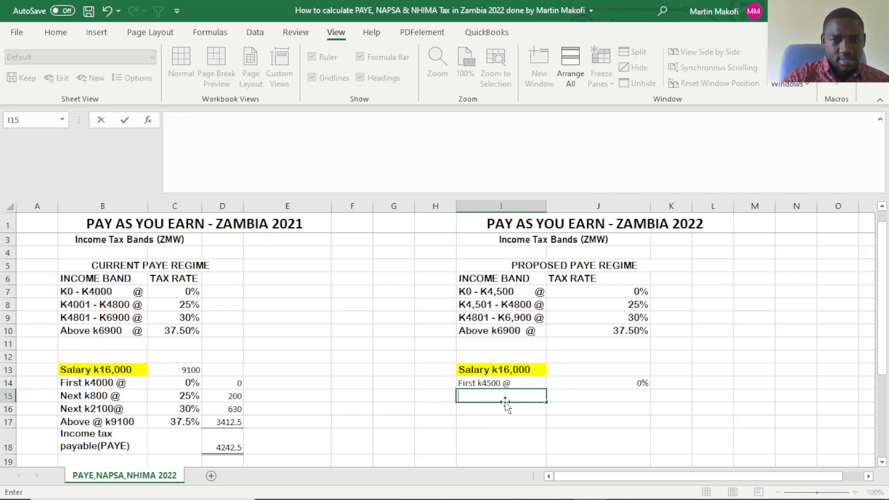
text(Nex)
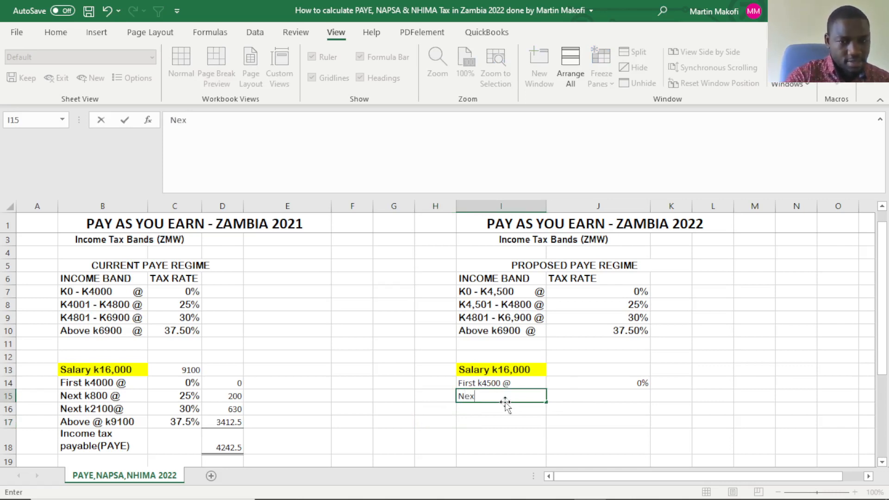
text(t )
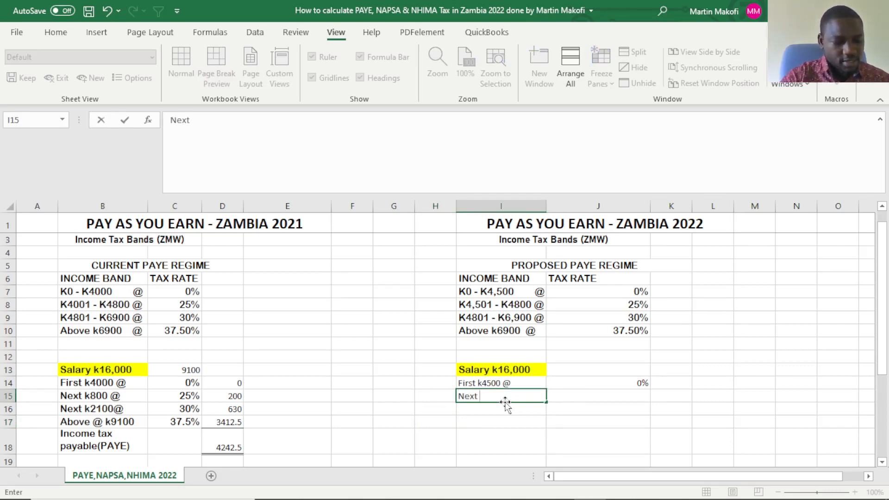
text(k)
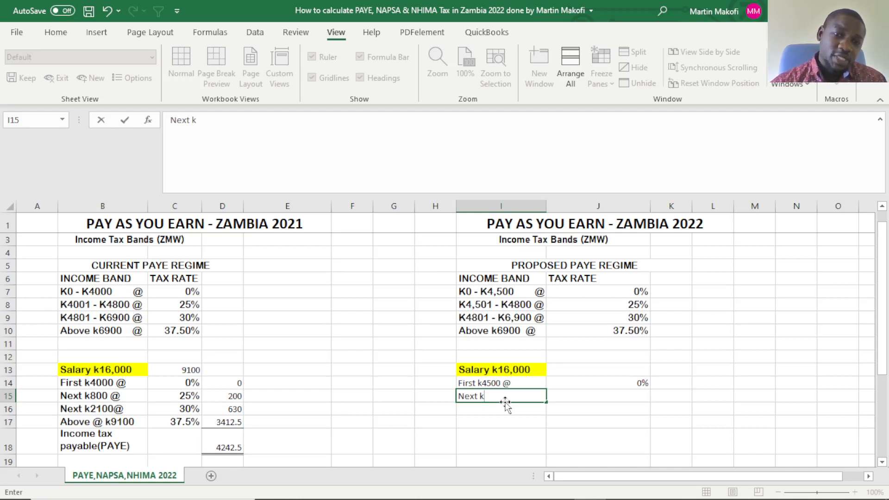
click(504, 293)
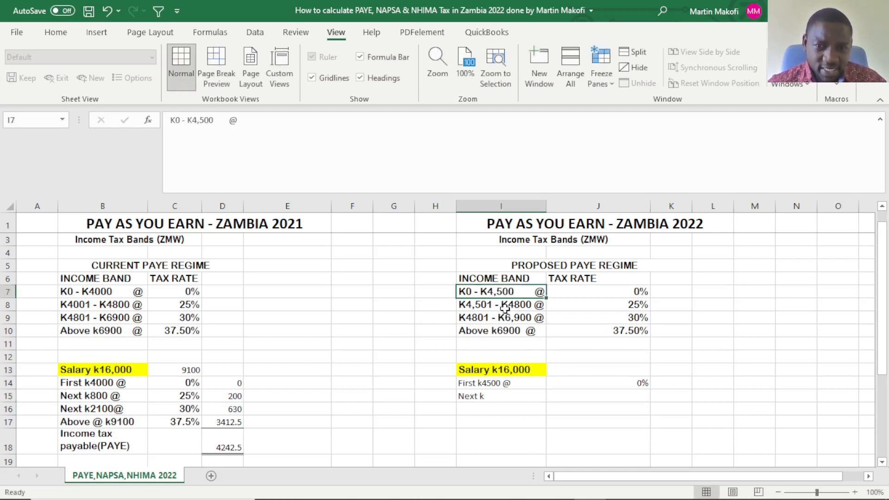
click(520, 306)
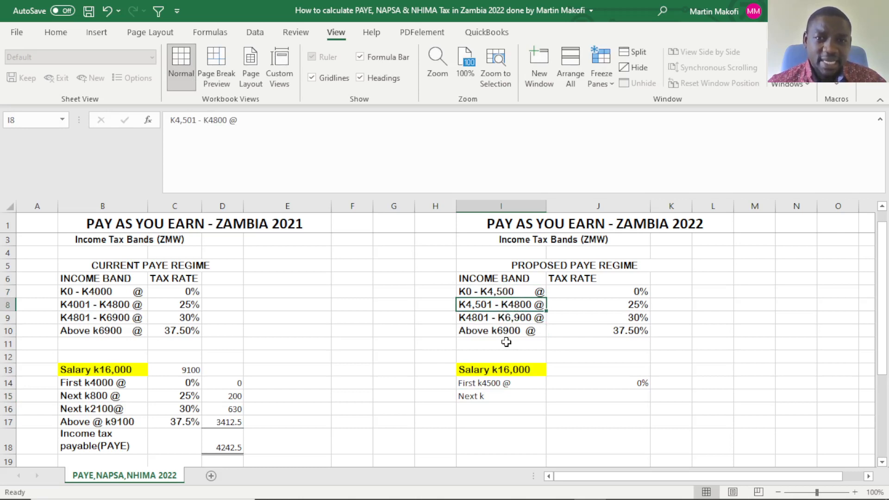
double_click(504, 397)
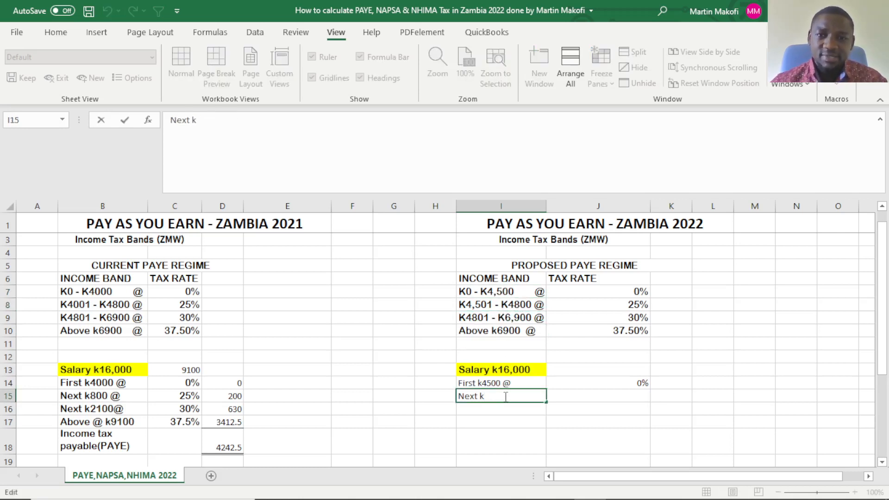
text(3)
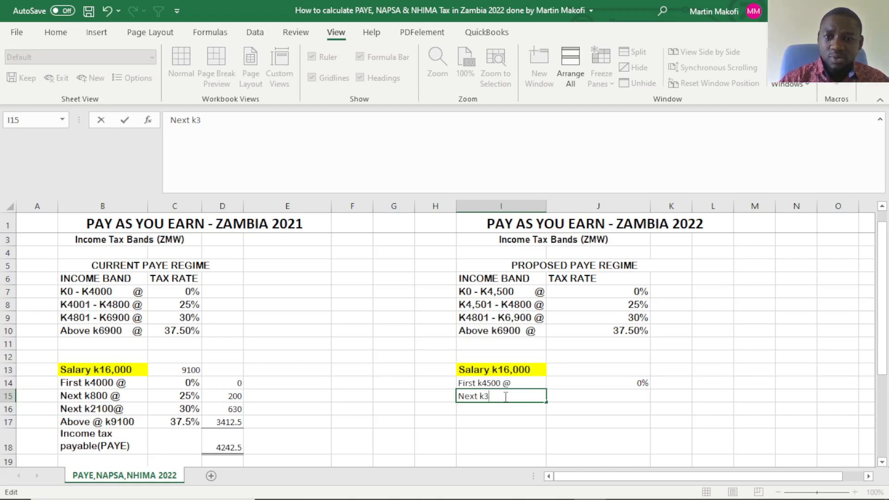
text(00 )
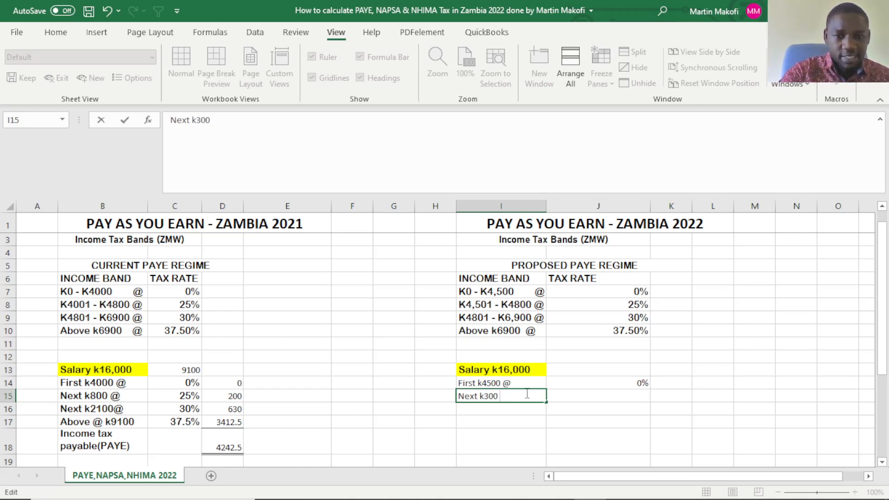
text(@)
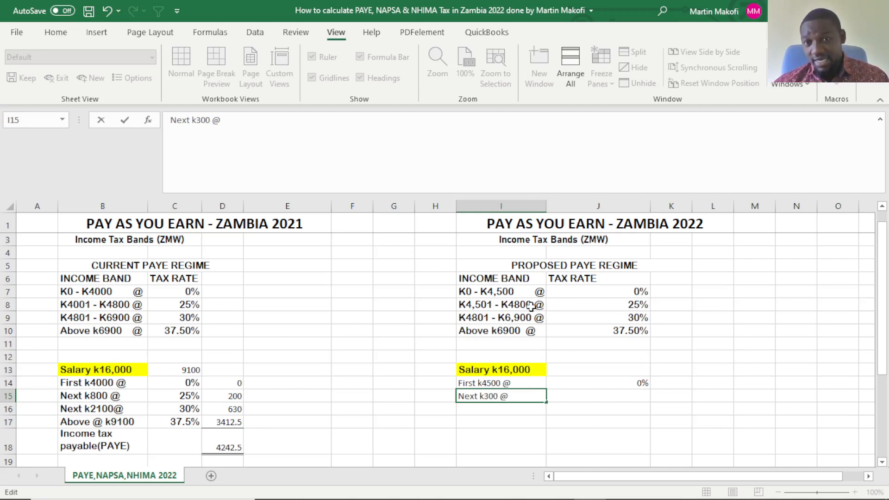
Enter the 25% tax rate in J15 for the next k300.
click(586, 396)
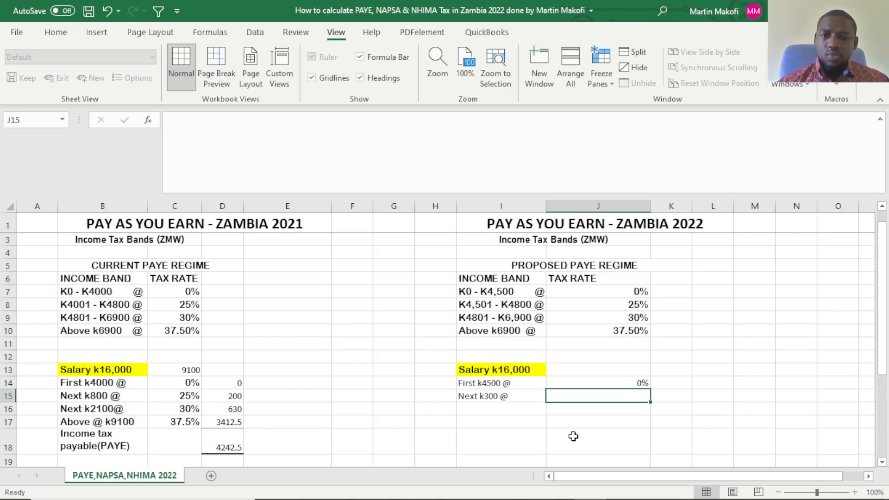
text(25)
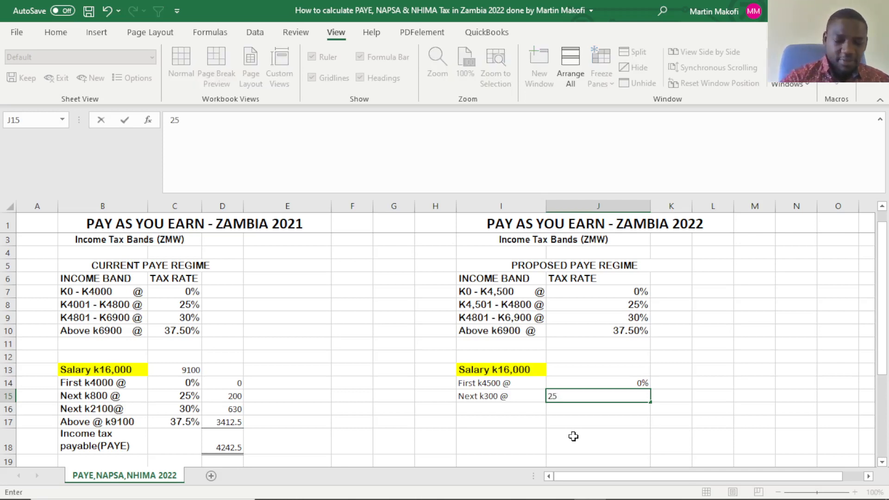
text(%)
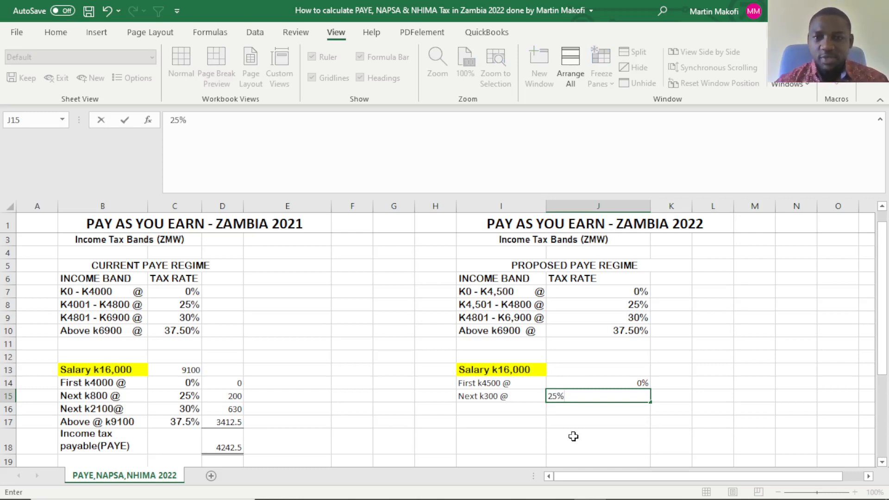
click(477, 409)
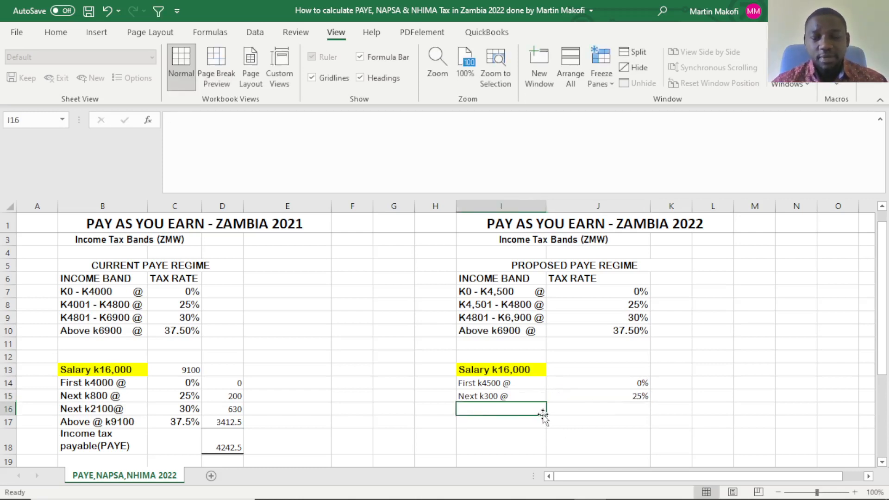
click(523, 396)
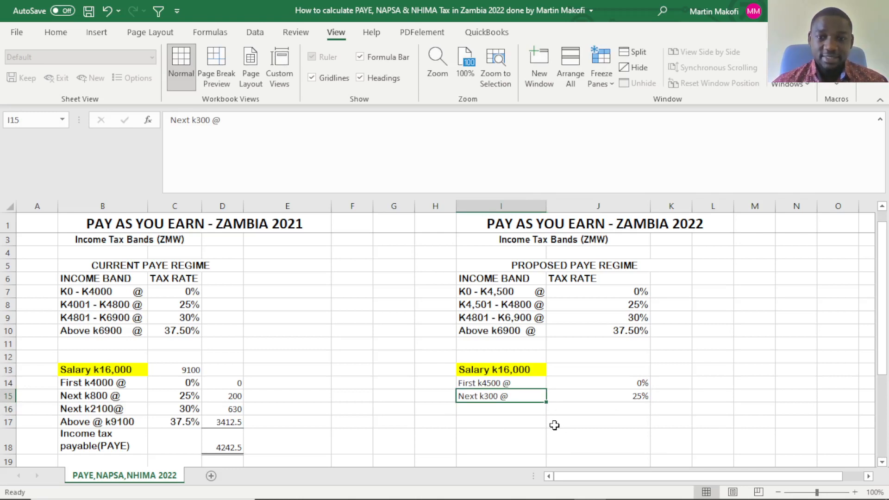
click(512, 410)
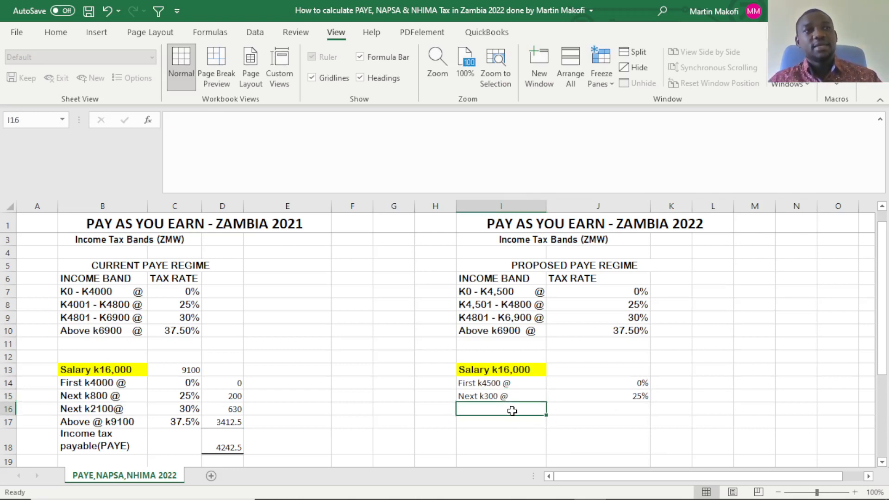
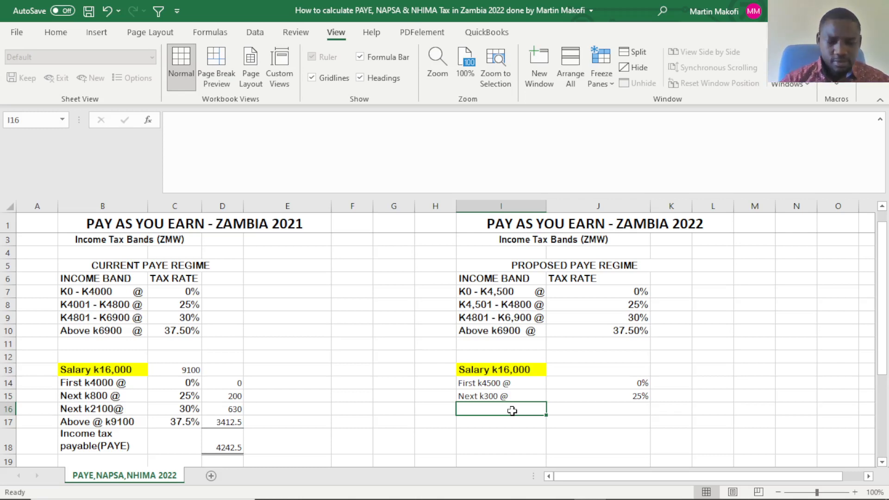
Enter the label "Next k2100 @" in I16 for the proposed K4801 - K6,900 income band.
text(next)
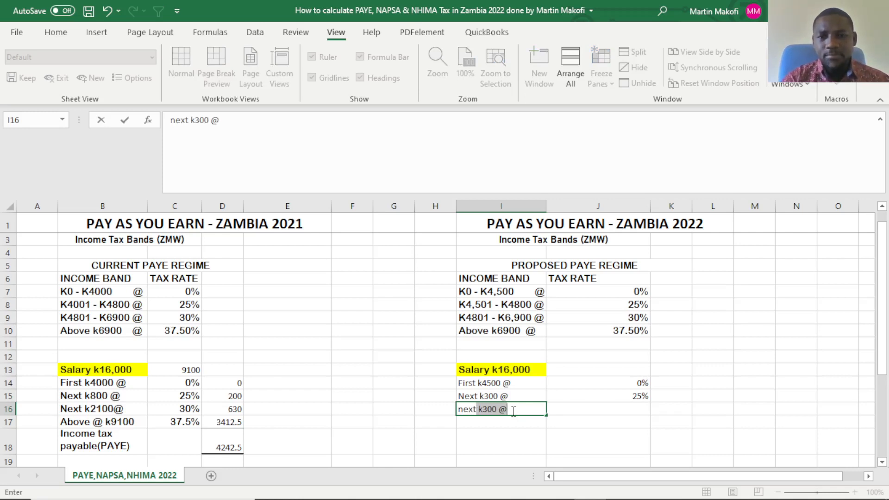
key(BackSpace)
key(BackSpace)
key(BackSpace)
key(BackSpace)
key(BackSpace)
key(BackSpace)
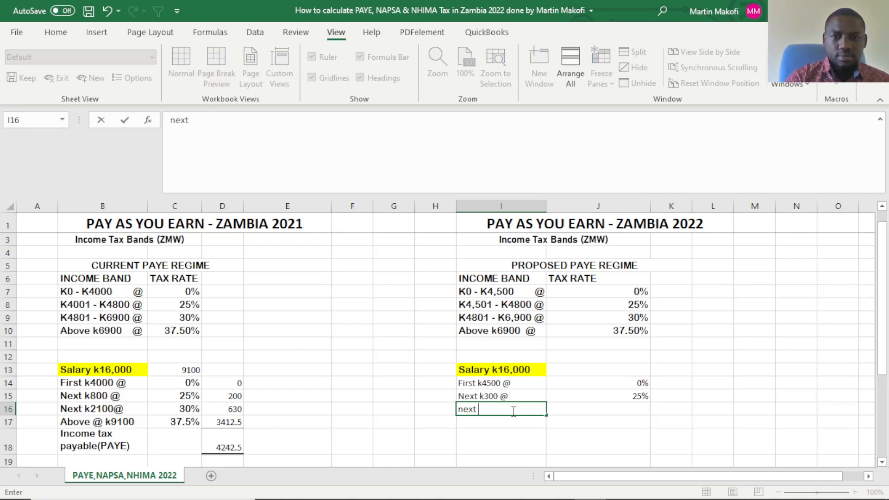
text(Ne)
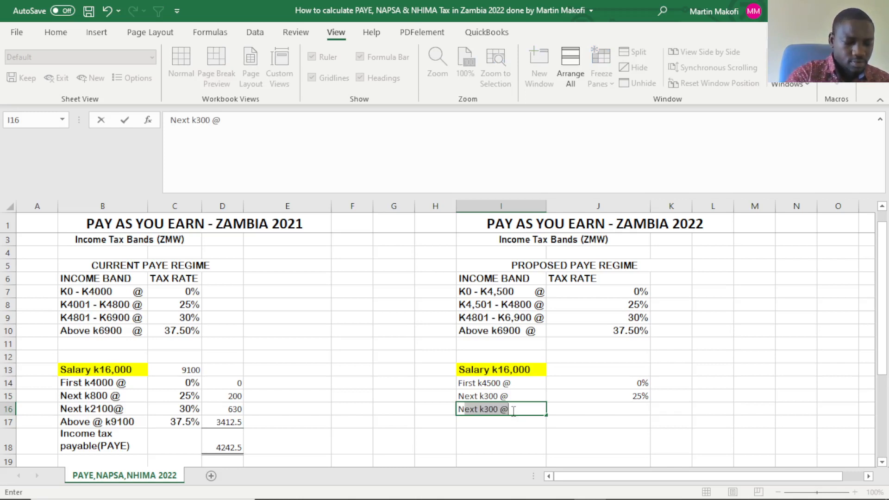
text(xt )
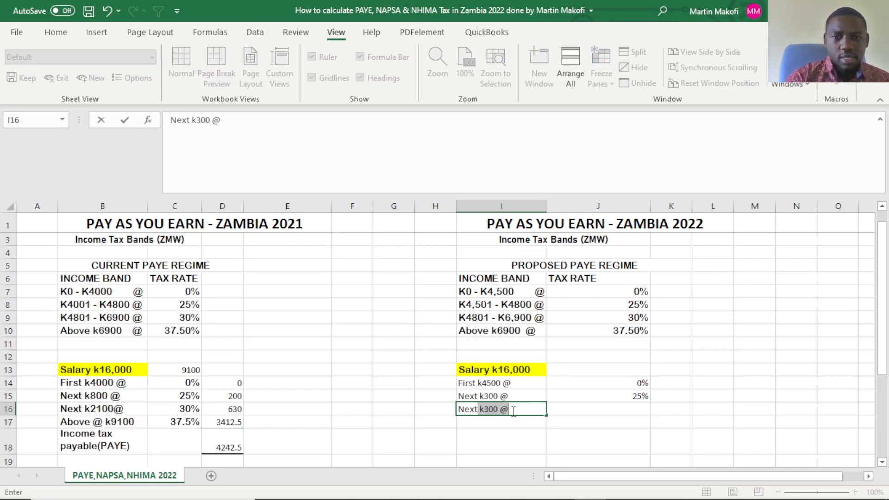
text(k)
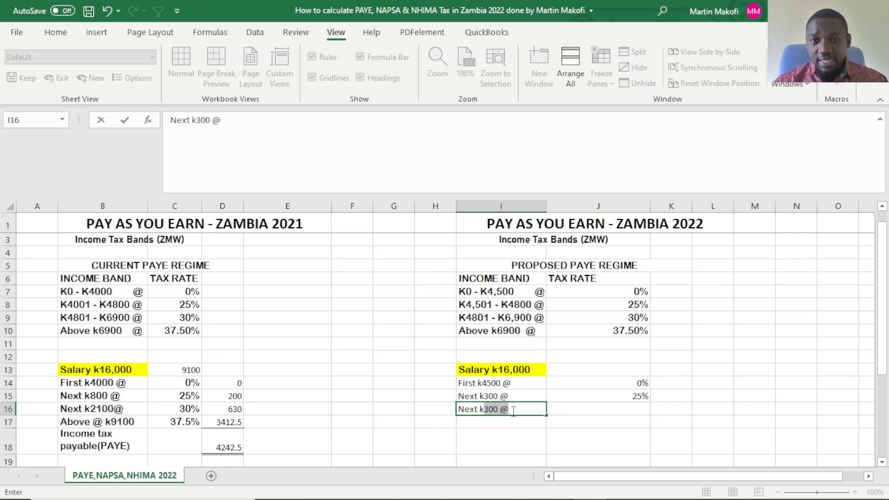
text(2100)
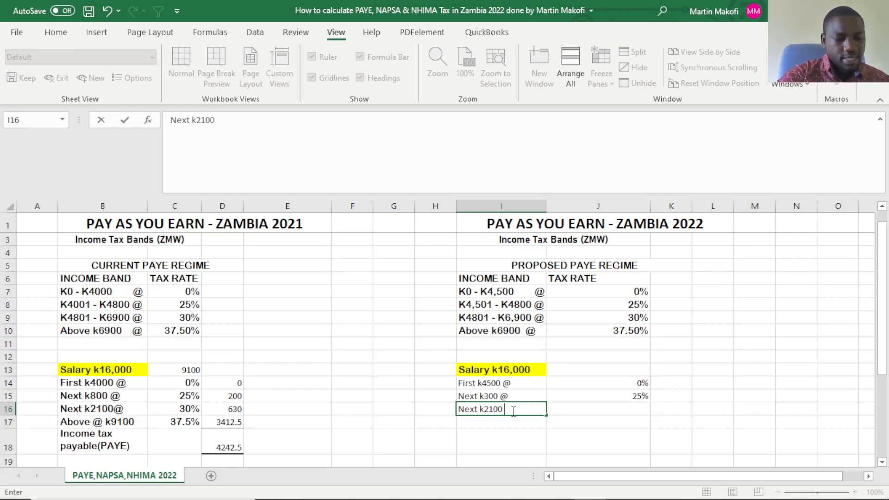
text( @)
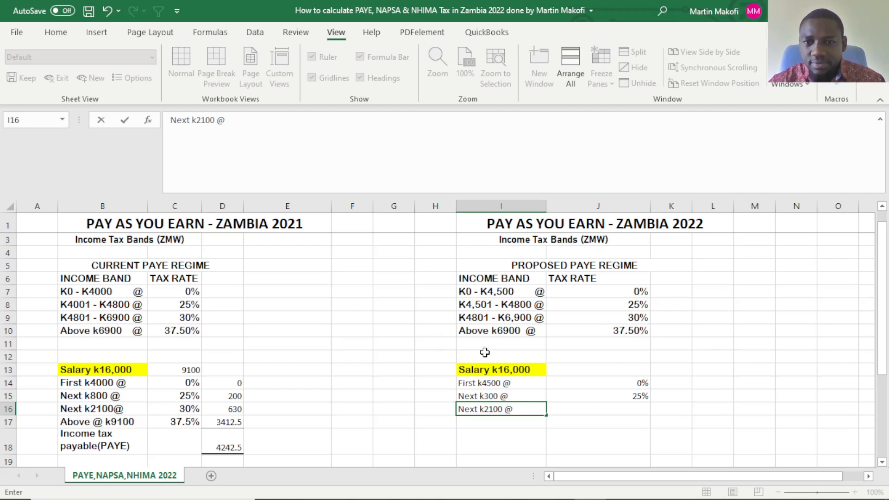
click(527, 303)
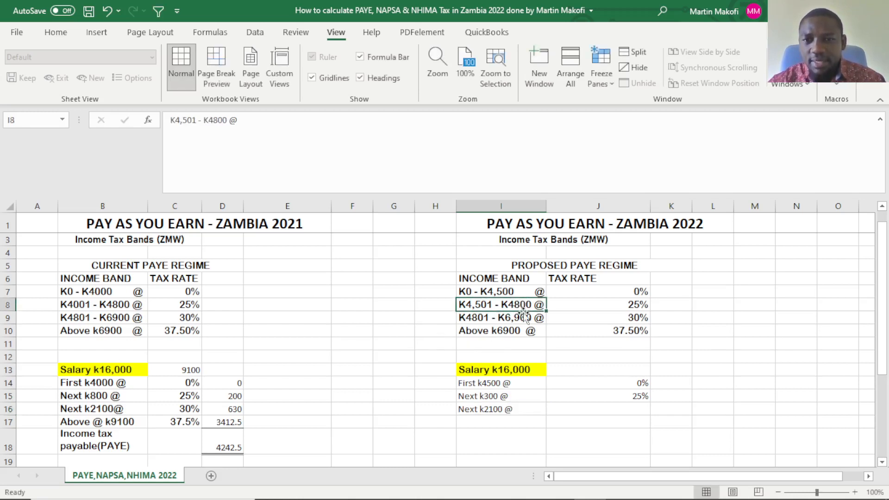
Enter the 30% tax rate in J16 for the next k2100.
click(518, 319)
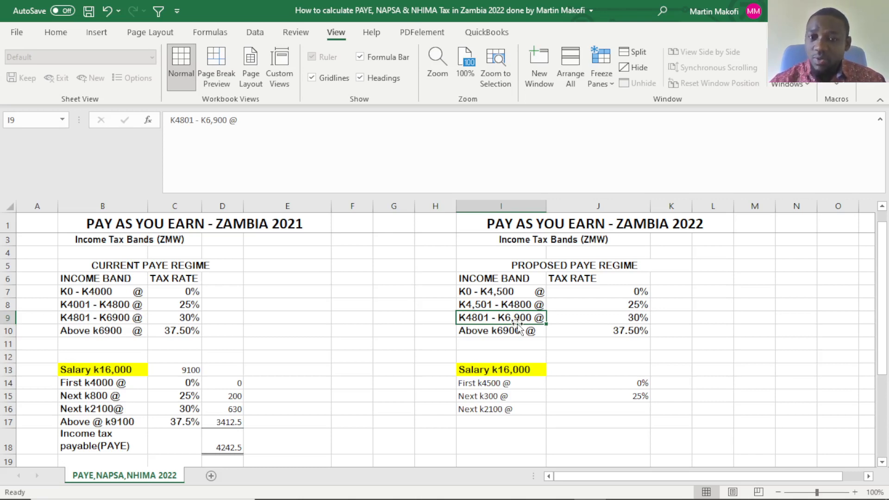
click(496, 413)
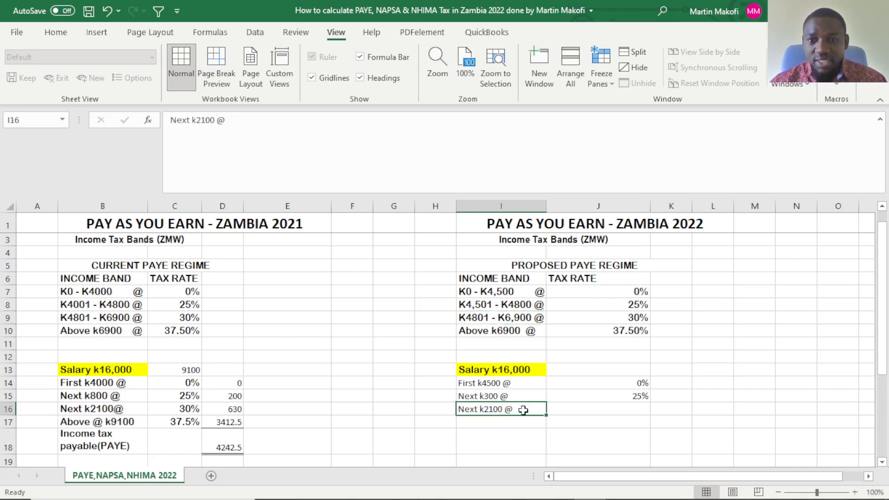
click(564, 407)
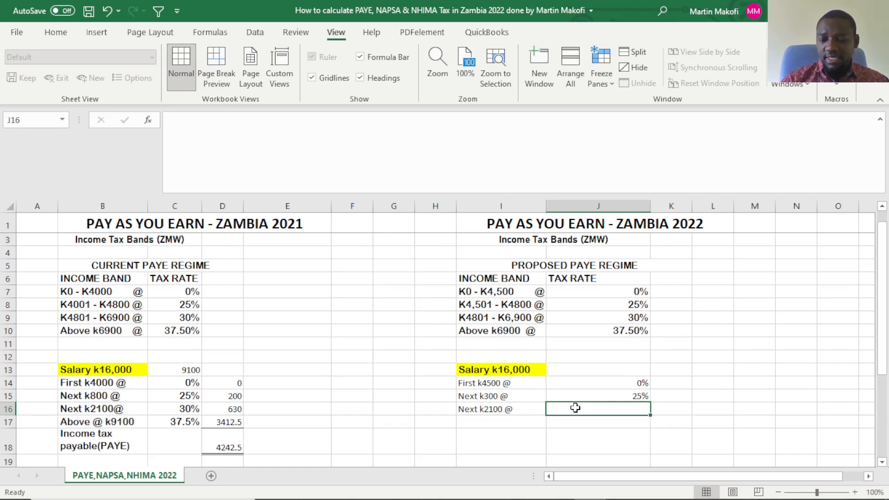
text(30%)
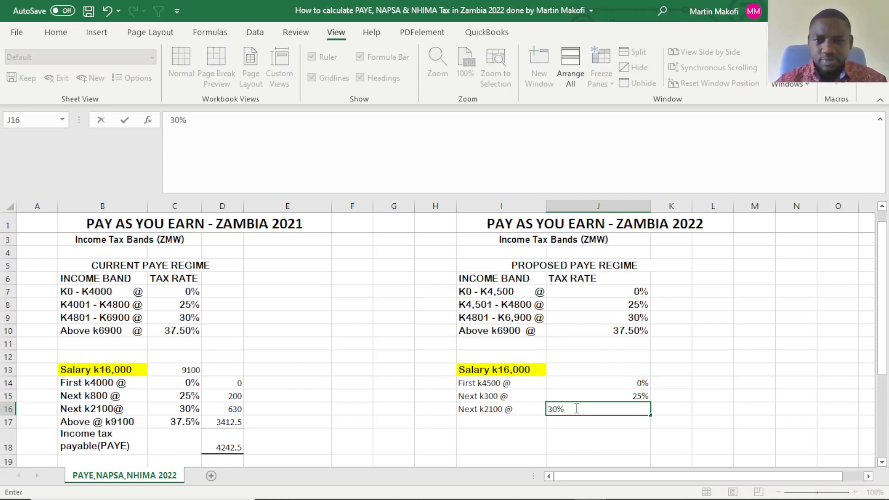
Enter the label "Above k@" in I17 for the top band of the 2022 working.
click(493, 422)
text(Above)
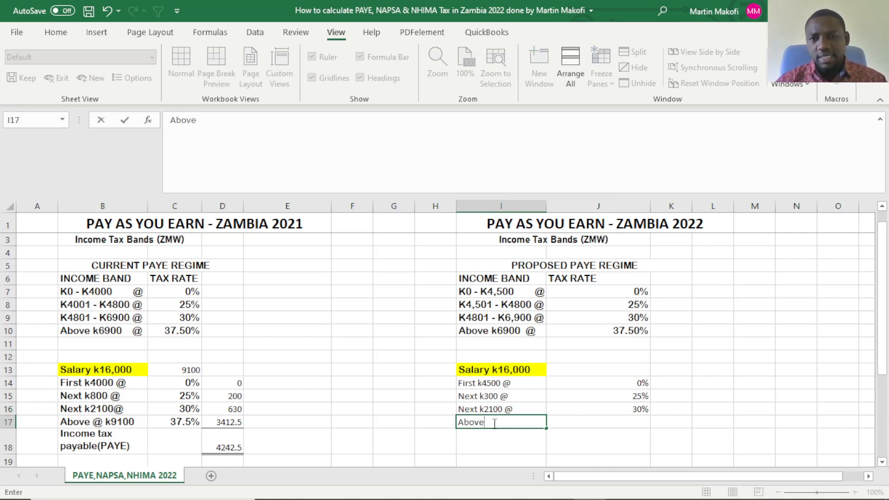
text( k)
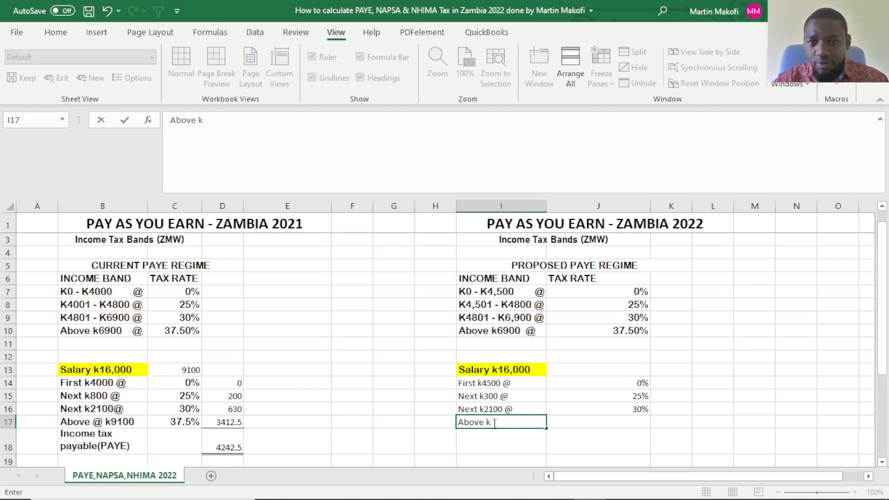
click(615, 422)
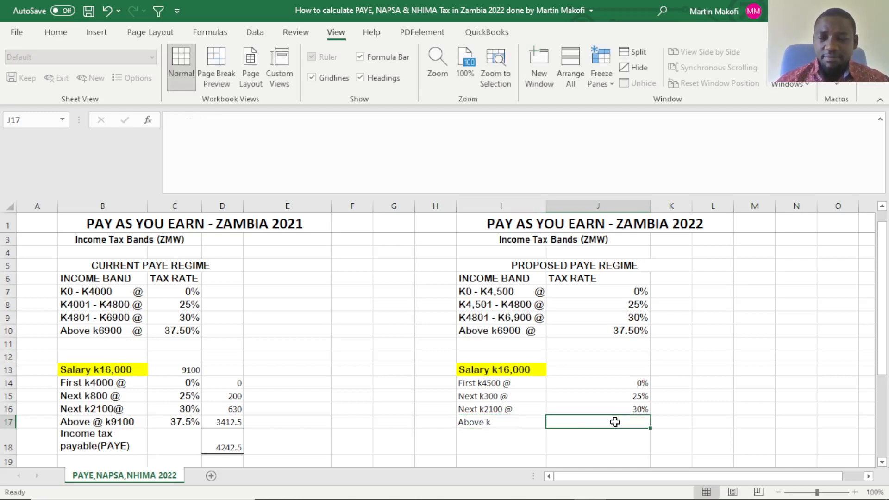
click(516, 422)
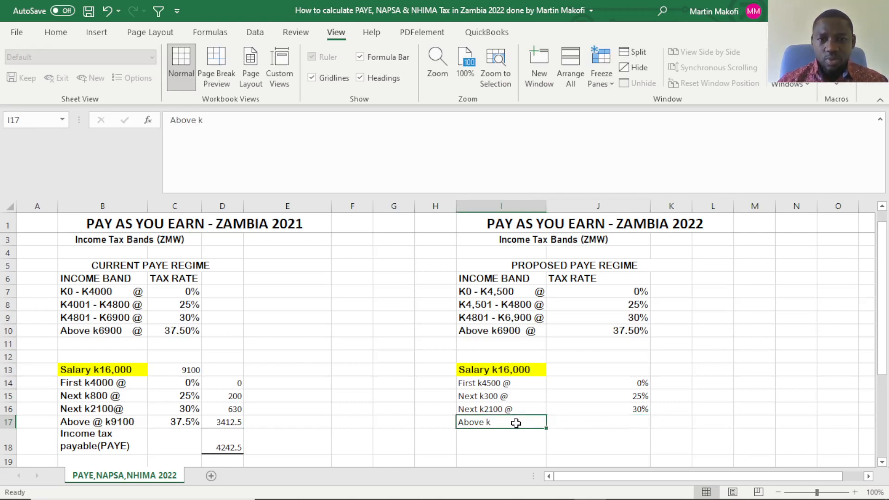
double_click(516, 422)
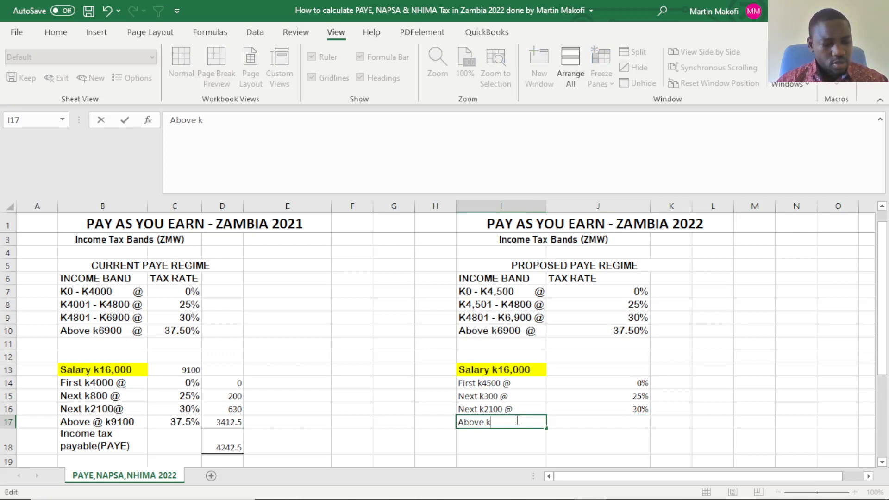
text(@)
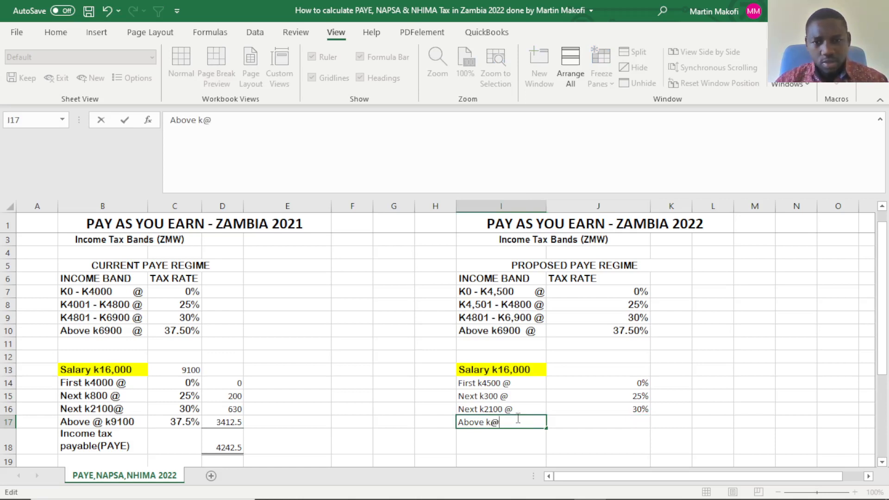
Enter the 37.5% tax rate in J17 for the top band.
click(576, 425)
text(3)
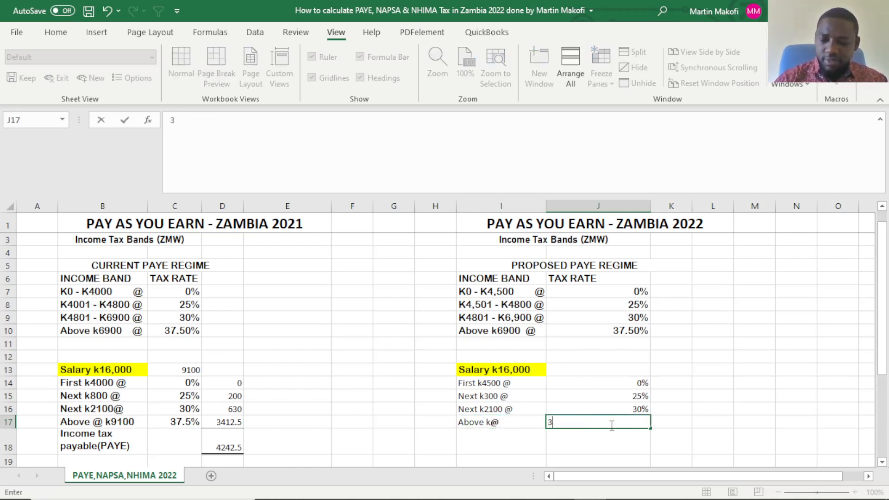
text(7.5)
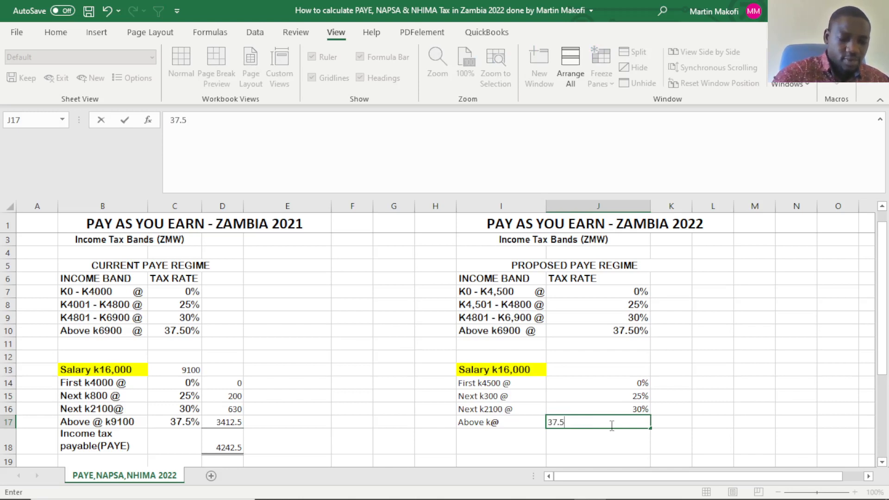
text(%)
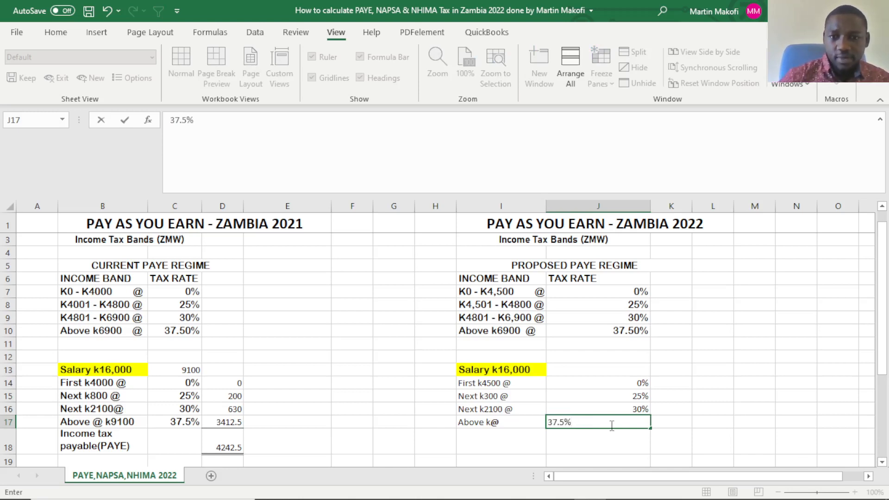
click(735, 404)
click(665, 439)
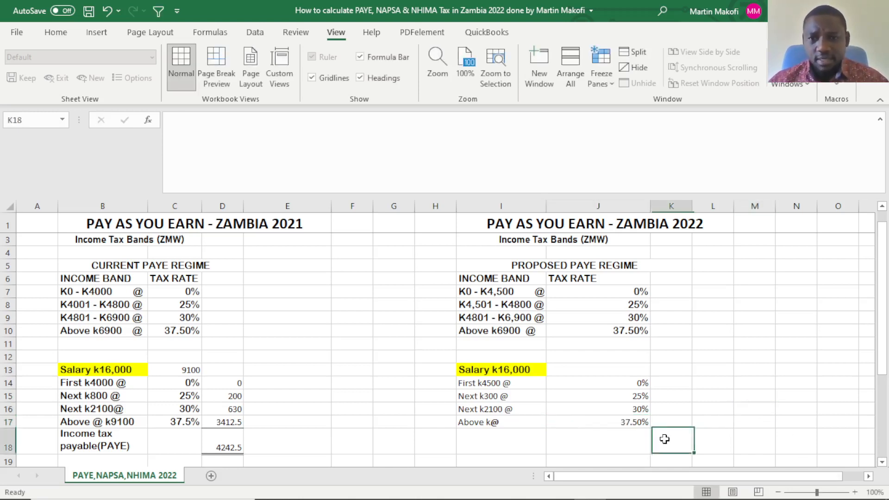
click(578, 422)
Calculate the salary remaining above the K6,900 threshold in J13 with the formula =16000-6900.
scroll(578, 420, down, 1)
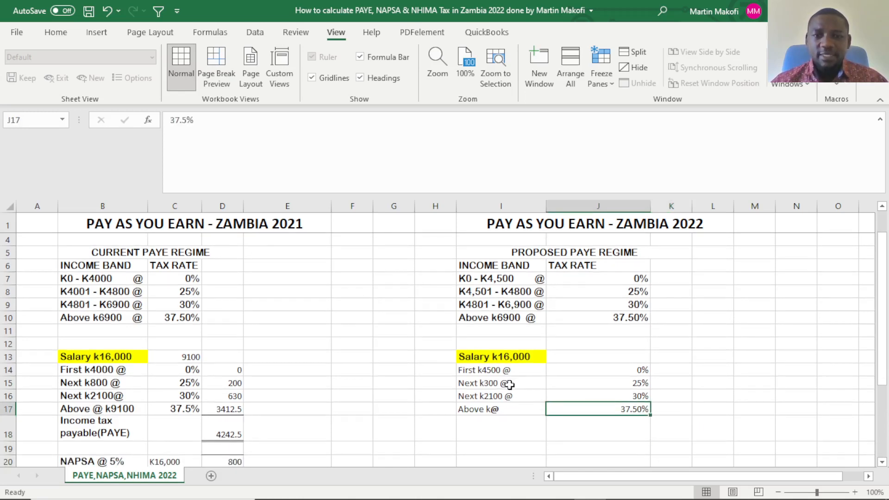
click(497, 371)
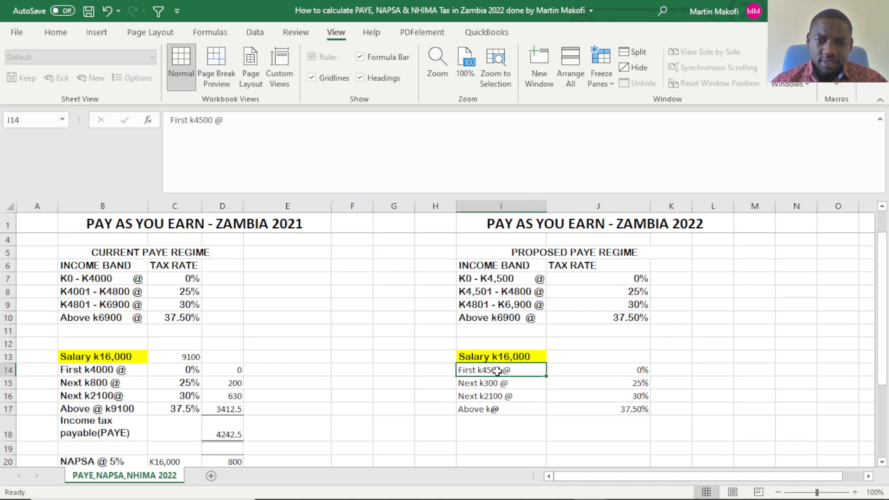
drag(497, 372, 494, 394)
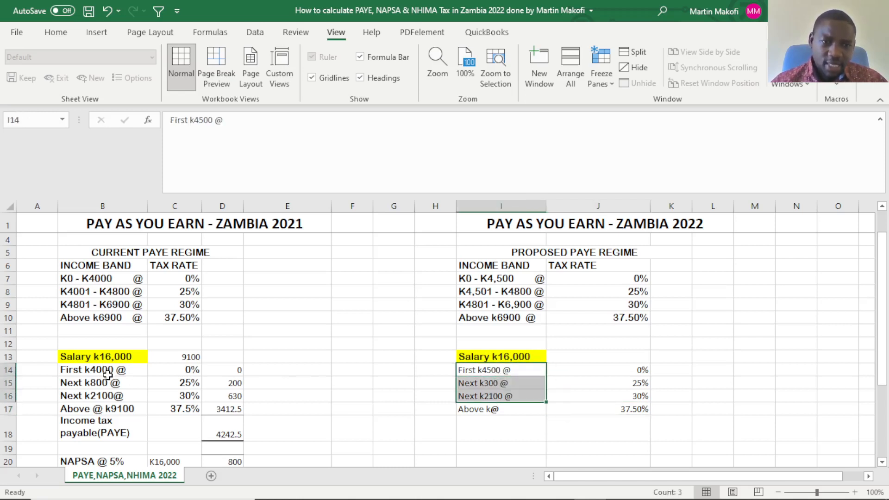
drag(108, 375, 99, 402)
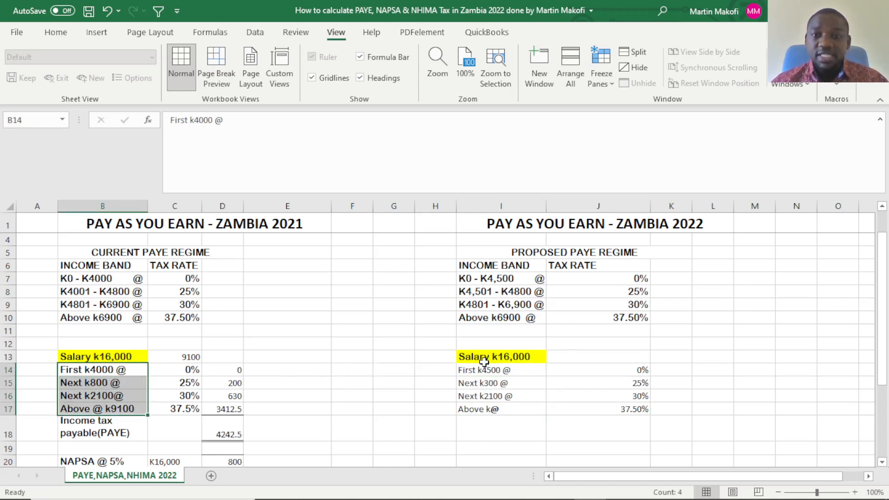
drag(481, 370, 488, 396)
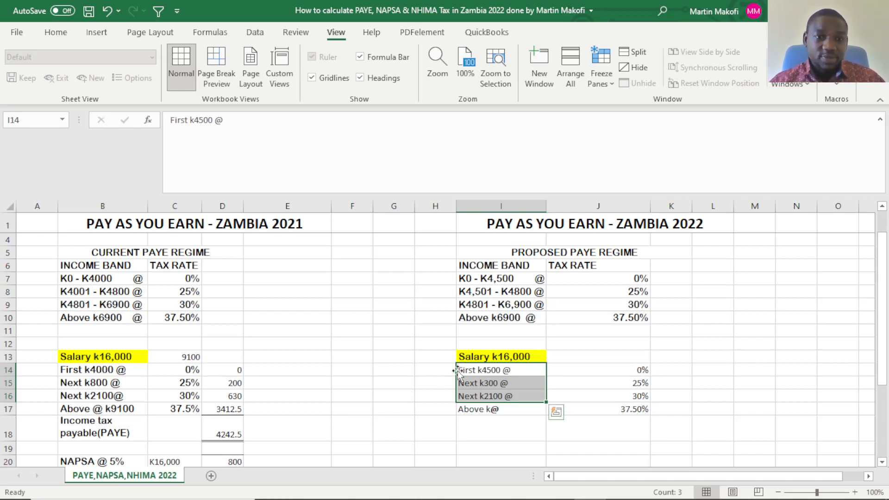
double_click(556, 357)
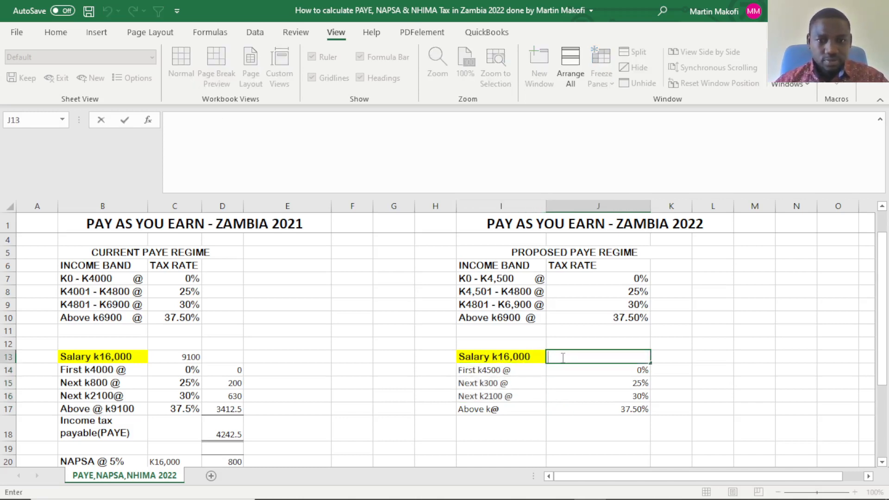
text(=)
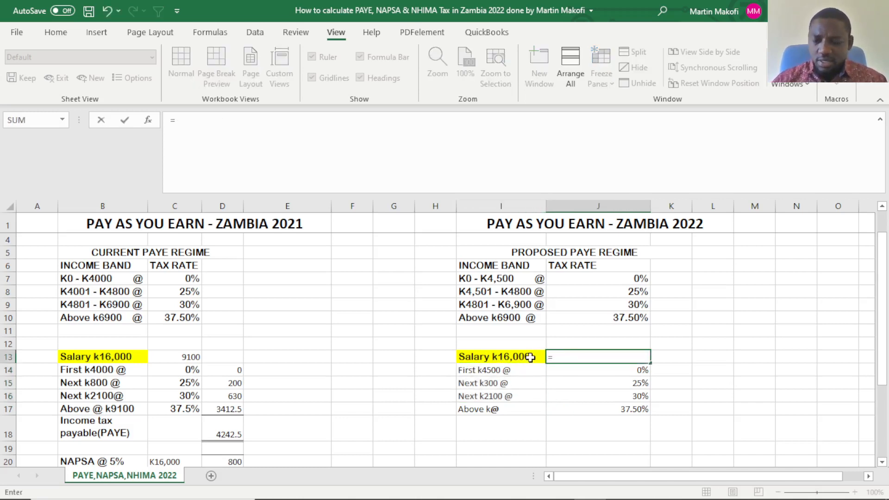
text(16000)
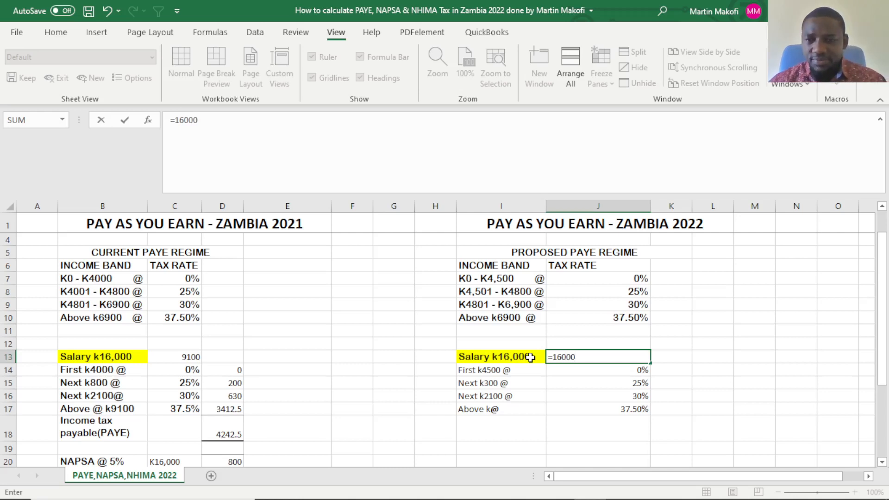
text(-6900)
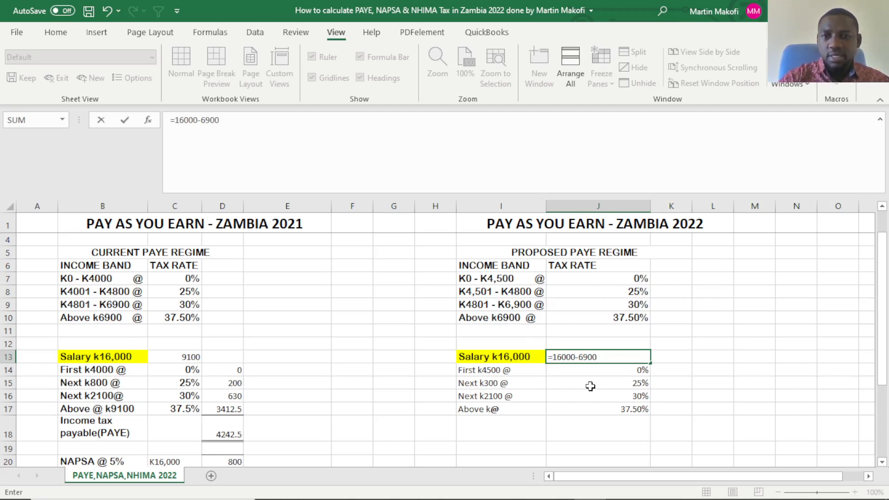
key(Return)
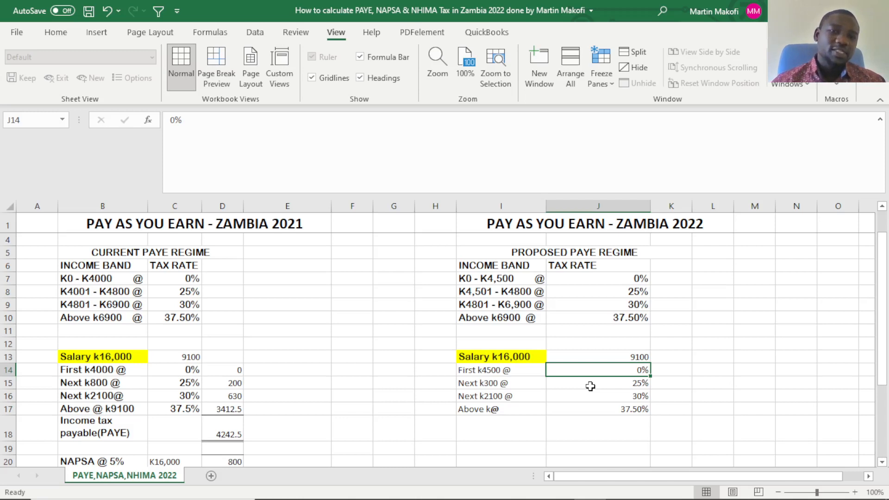
Complete the top band label in I17 so it reads "Above k@ 9100".
double_click(514, 410)
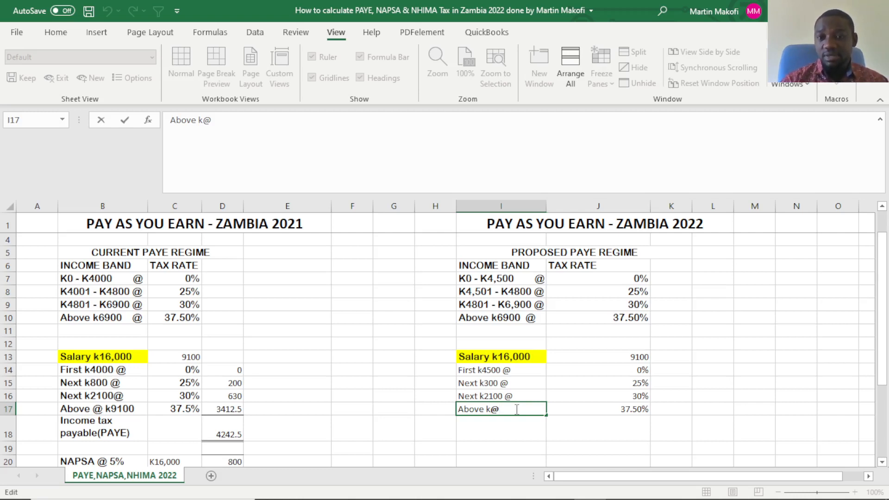
text(9100)
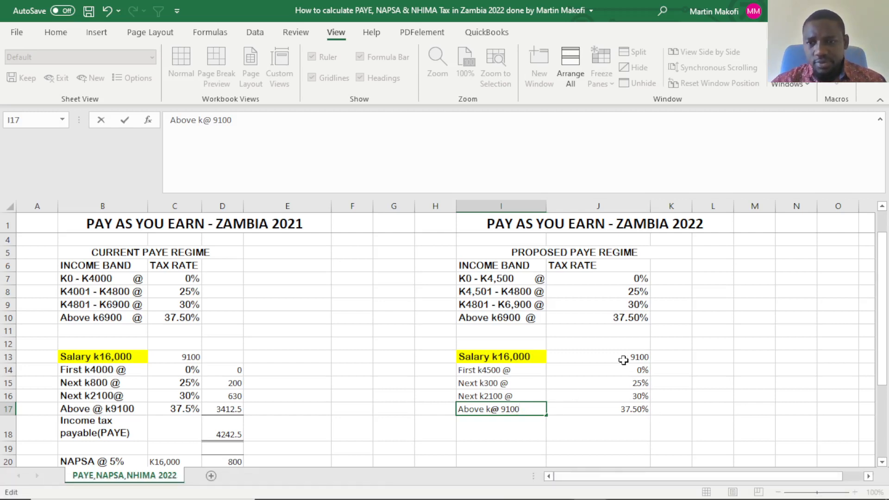
click(562, 410)
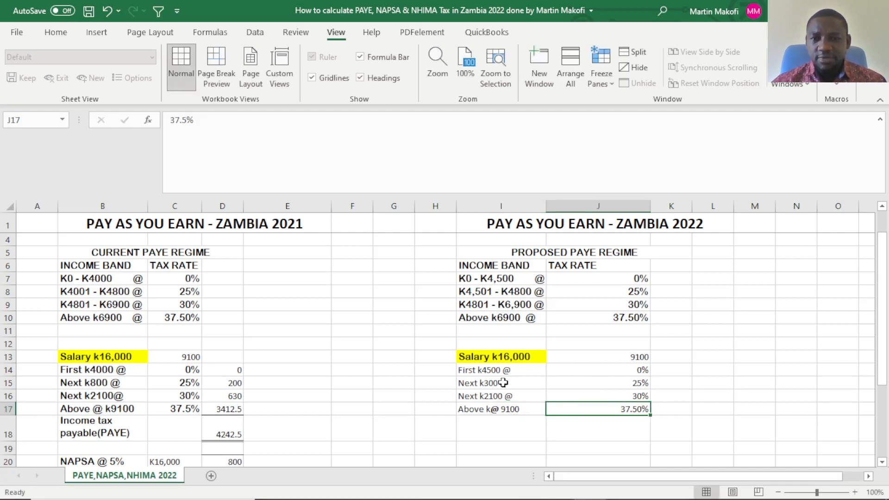
Enter the tax amounts for the first two 2022 bands: 0 in K14 and 75 in K15.
click(681, 368)
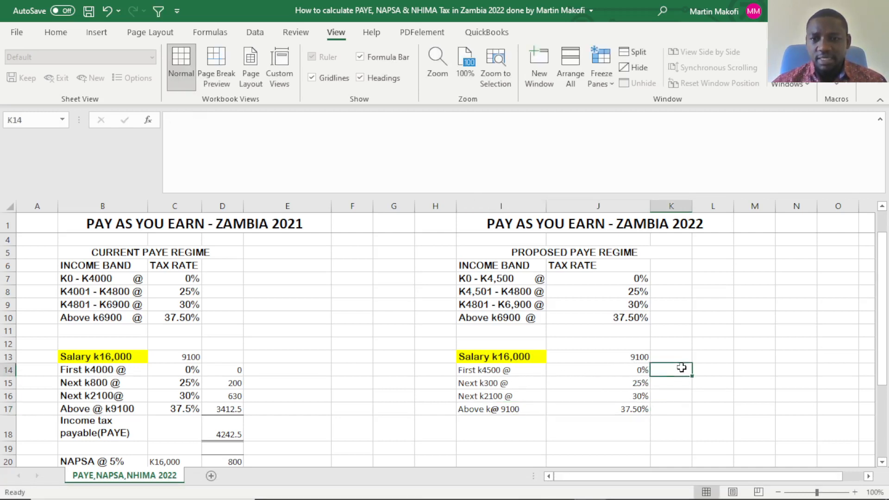
text(0)
key(Return)
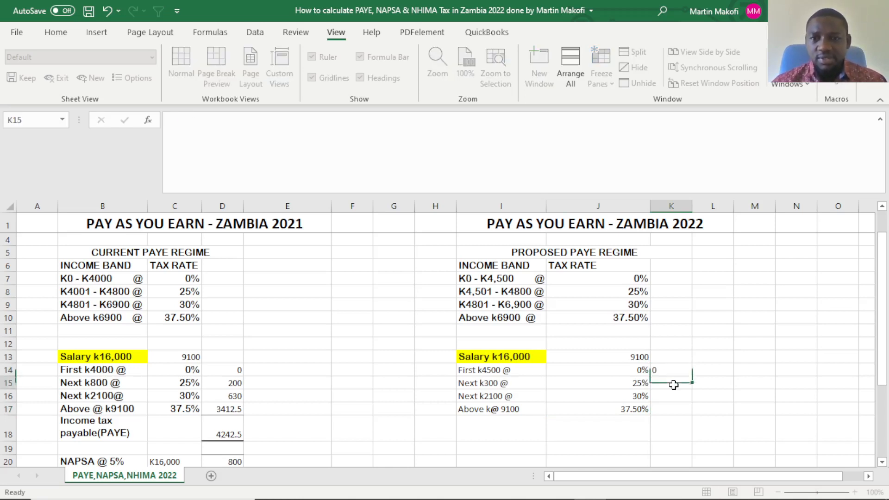
click(502, 380)
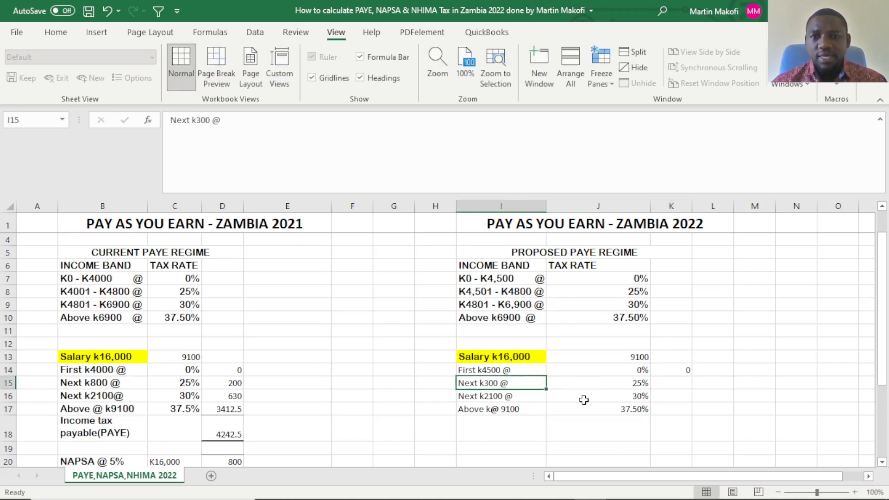
click(627, 386)
click(683, 383)
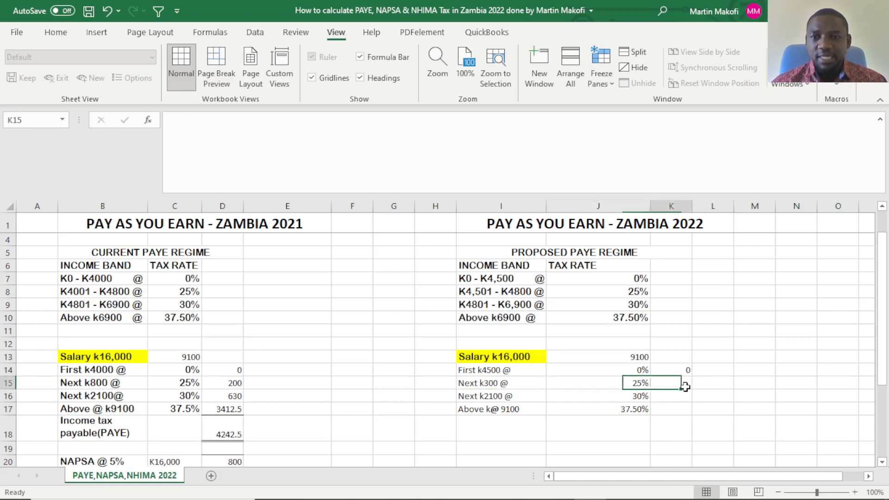
text(75)
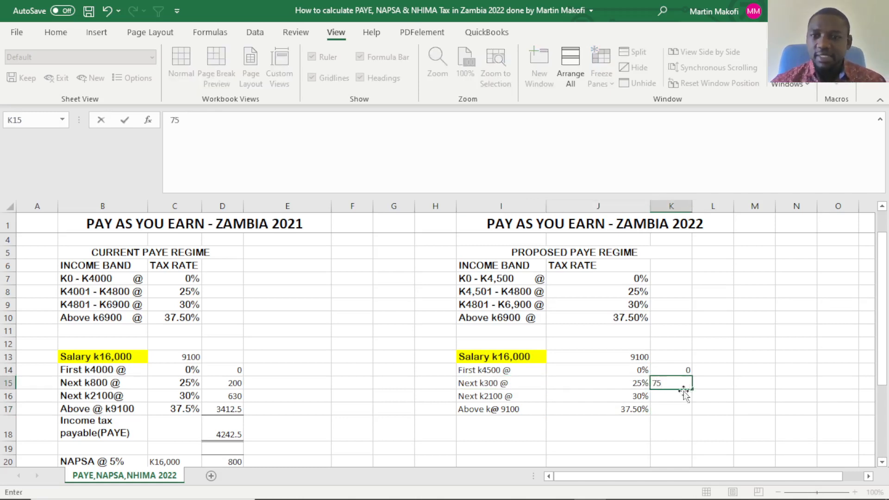
key(Return)
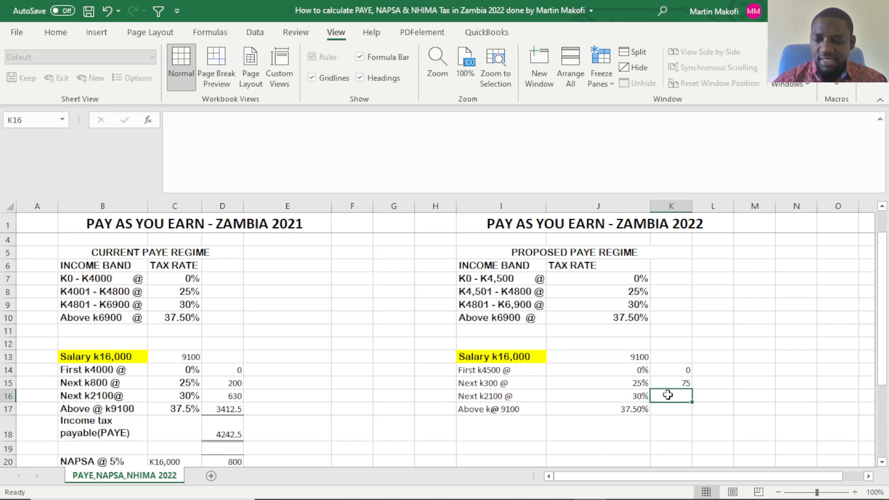
Enter the tax amounts for the two upper 2022 bands: 630 in K16 and 3412.5 in K17.
text(630)
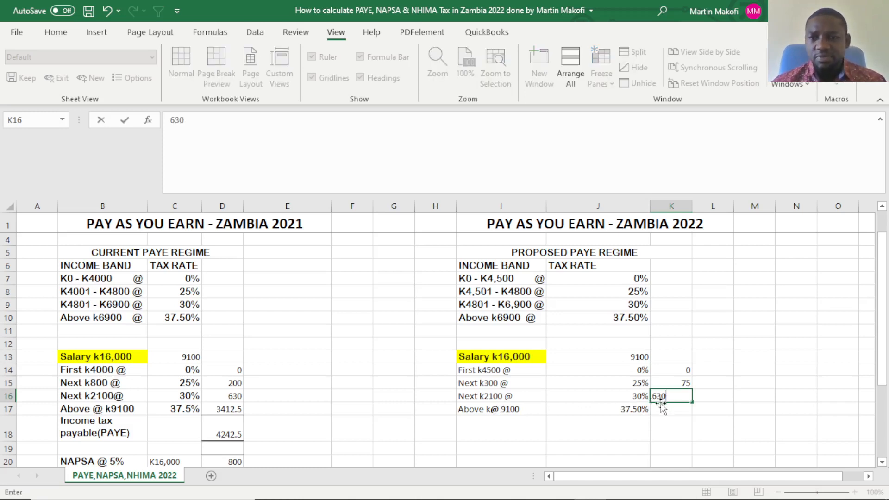
click(670, 407)
scroll(681, 412, down, 1)
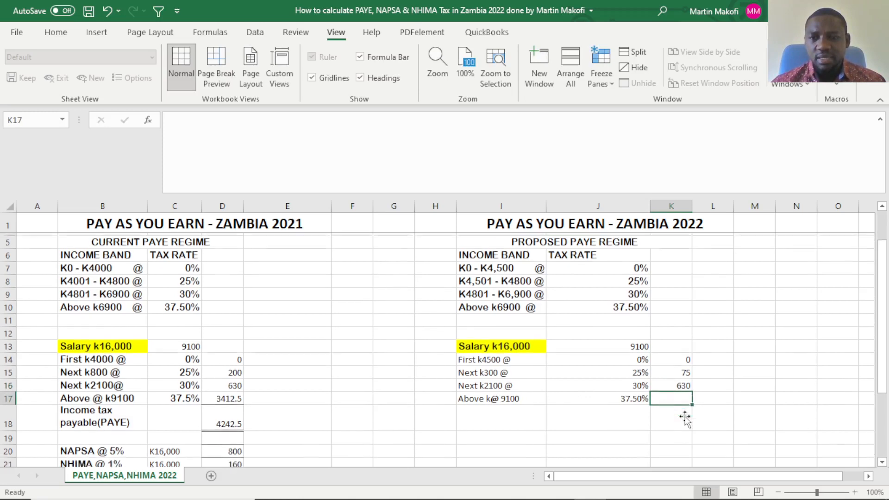
scroll(683, 411, down, 2)
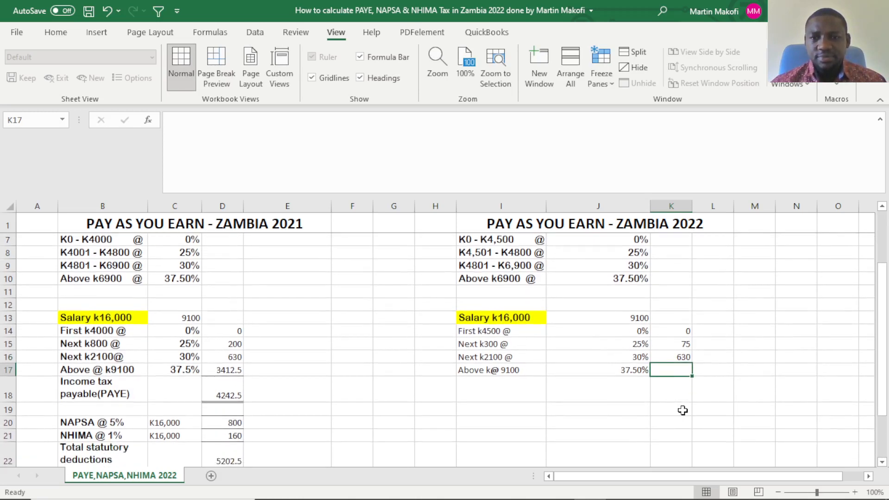
click(516, 359)
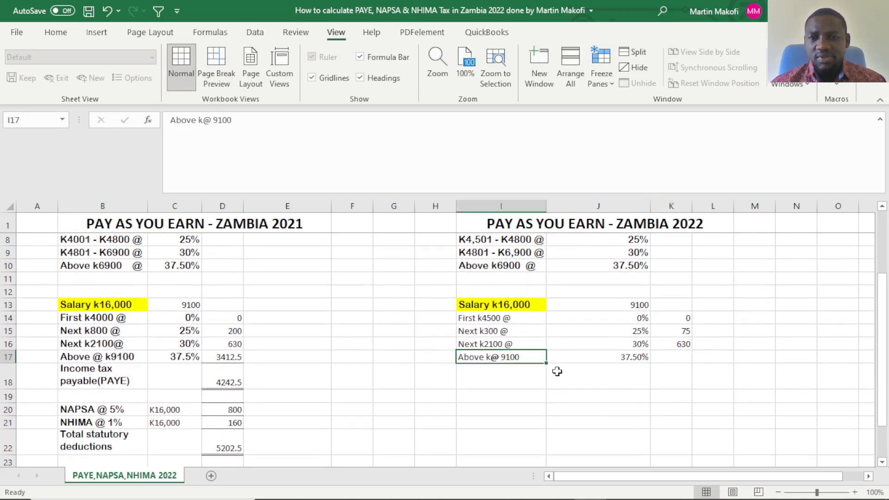
click(620, 360)
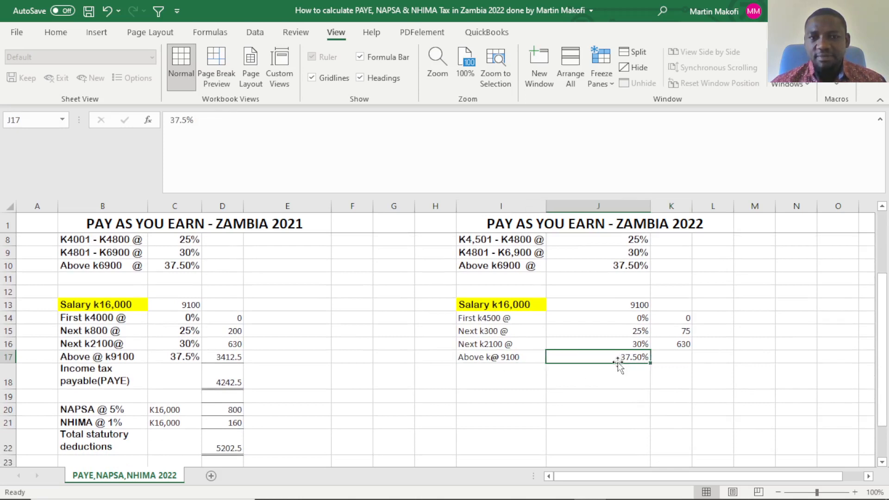
click(676, 357)
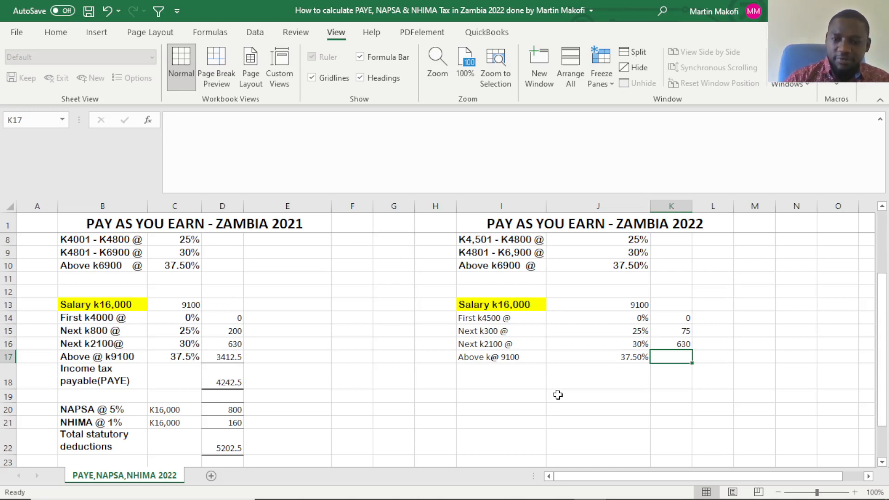
text(34)
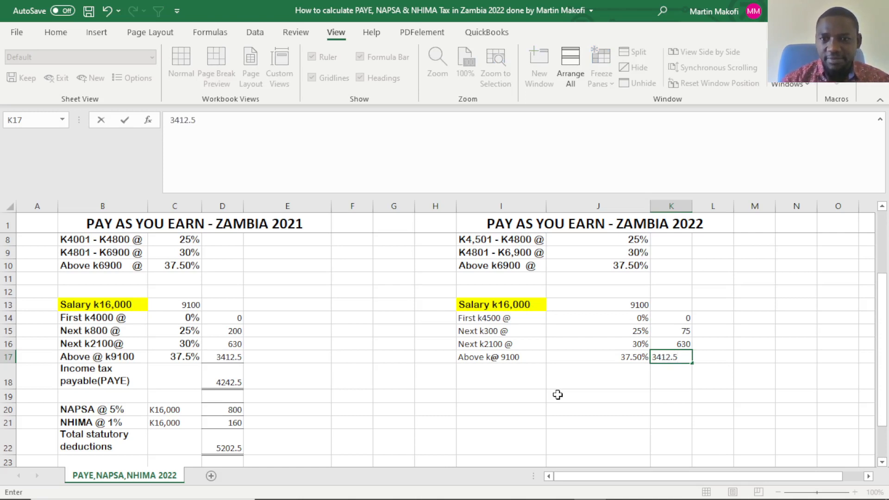
text(12.5)
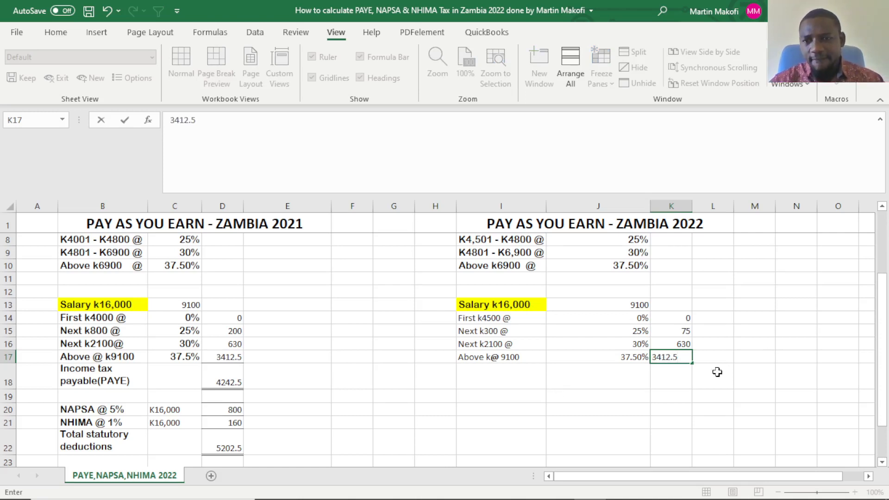
click(660, 376)
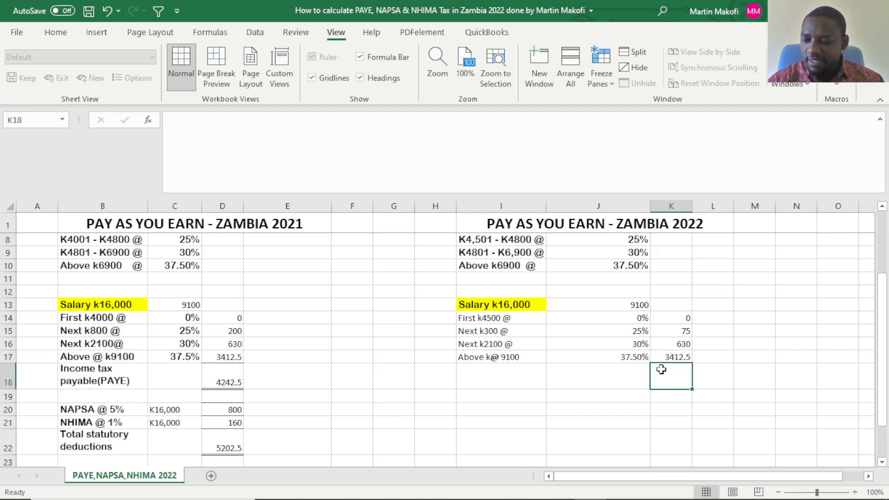
Total the 2022 band taxes in K18 by summing K14:K17.
click(602, 386)
drag(676, 324, 674, 372)
click(674, 371)
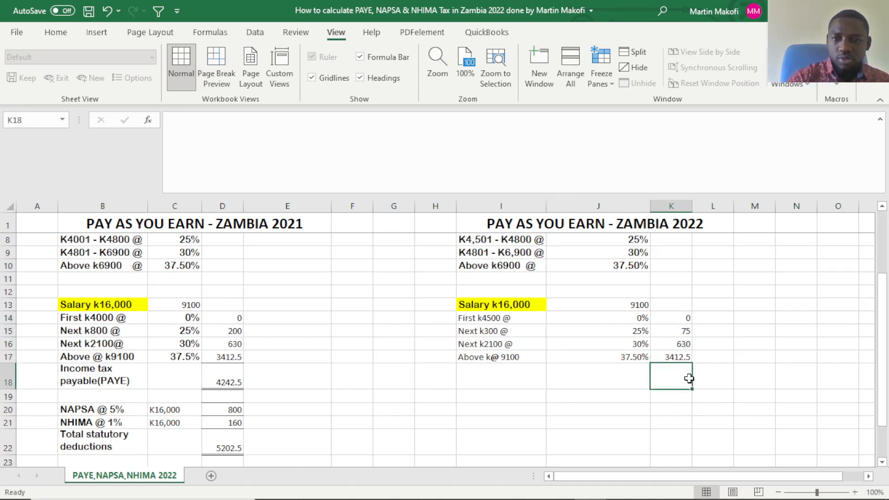
key(alt+equal)
key(Return)
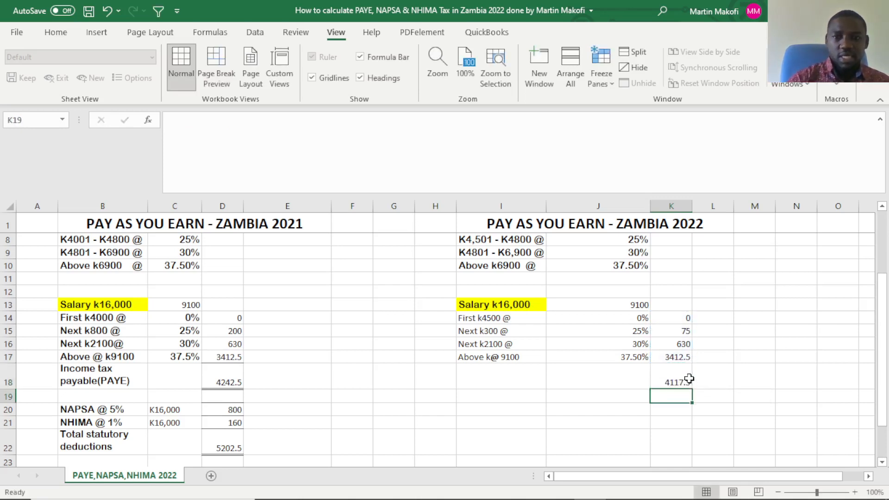
Apply a top and double bottom border to the 2022 tax total in K18.
click(674, 382)
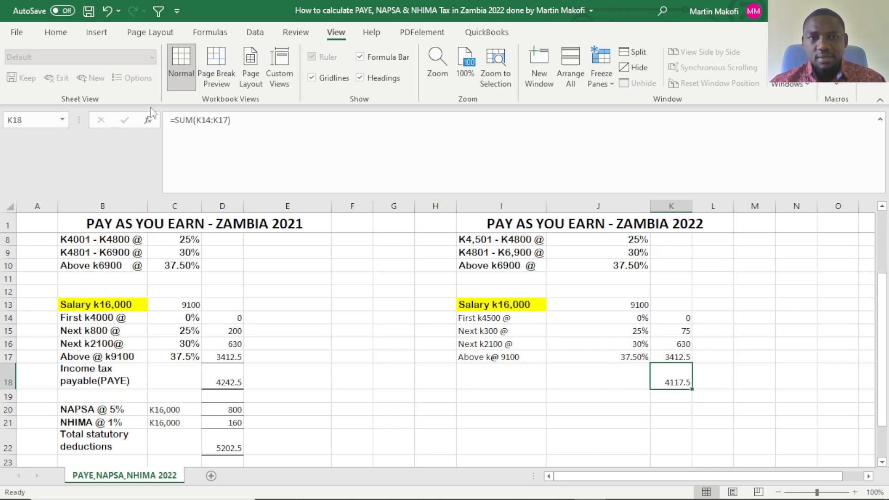
click(56, 32)
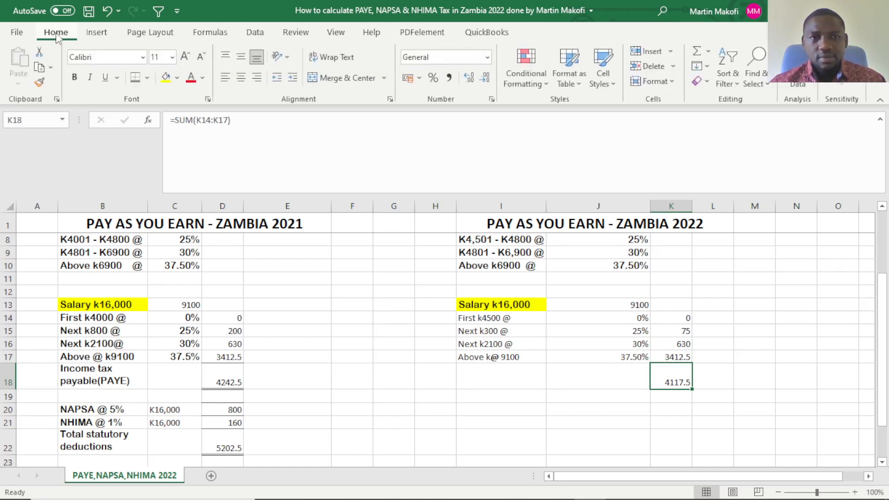
click(136, 80)
click(635, 411)
Enter the label "Income tax payable" in I18 beside the 2022 tax total.
click(479, 379)
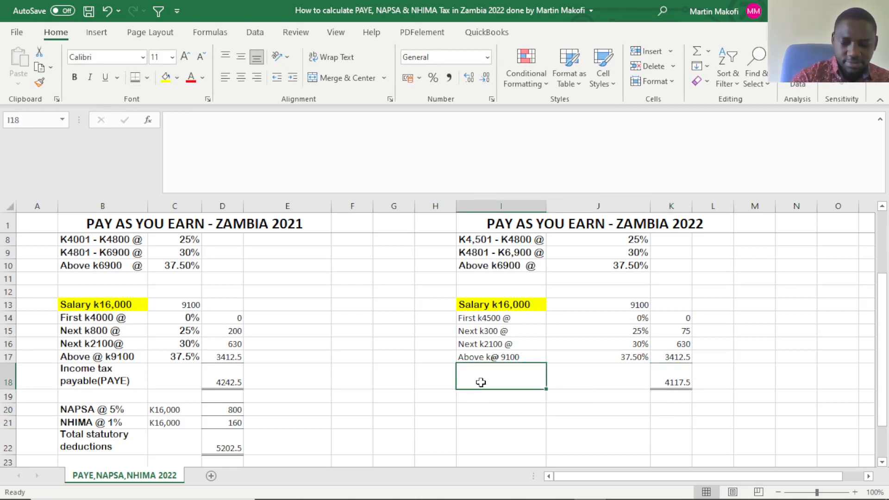
text(Income tax p)
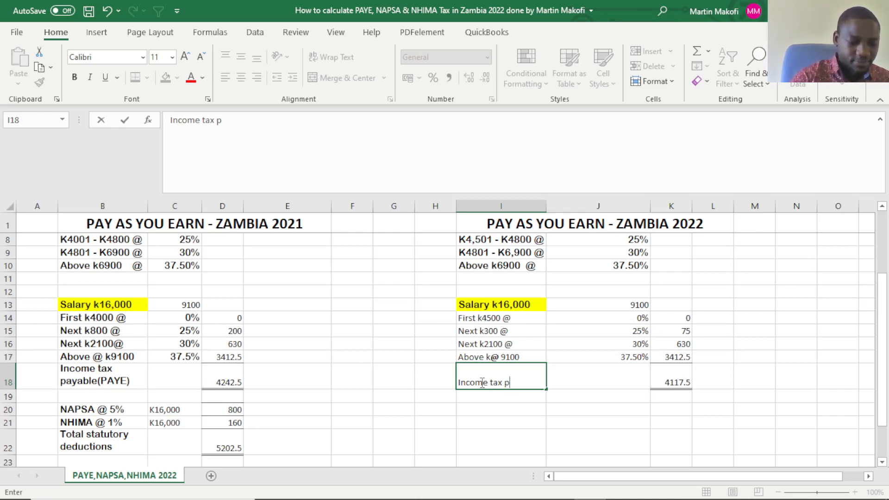
text(ayable)
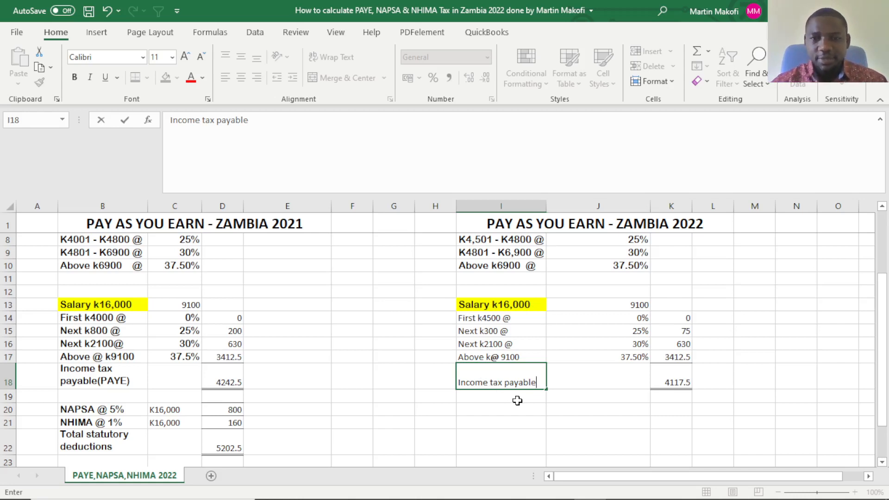
key(Return)
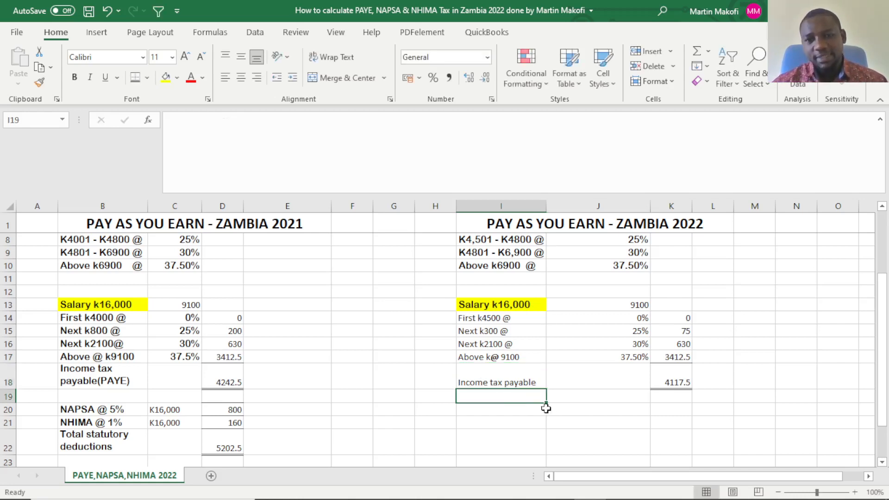
Copy the formatted "Income tax payable(PAYE)" label from B18 into I18.
click(532, 383)
click(88, 382)
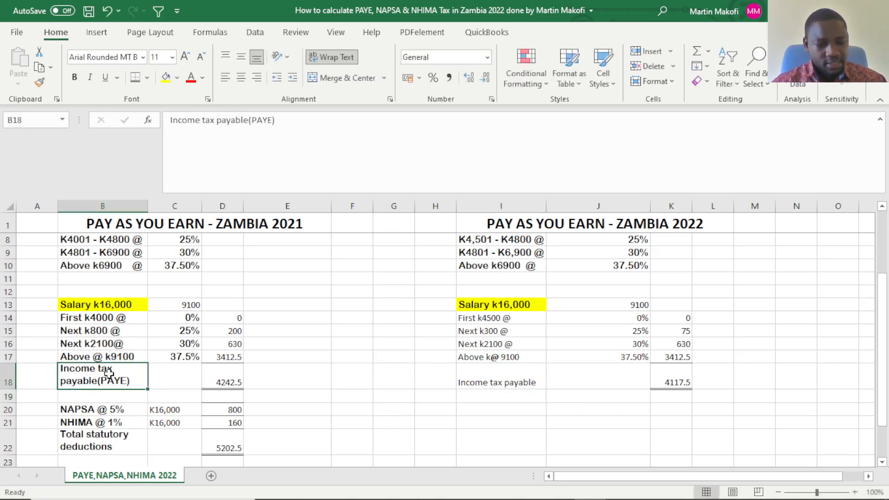
key(ctrl+c)
click(466, 379)
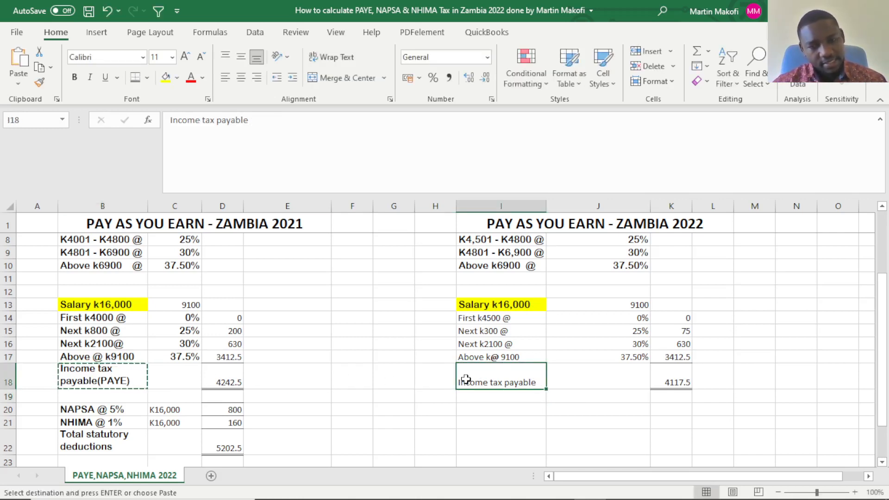
key(ctrl+v)
Compare the income tax payable in D18 and K18, along with the 2021 and 2022 income bands.
click(523, 422)
click(617, 439)
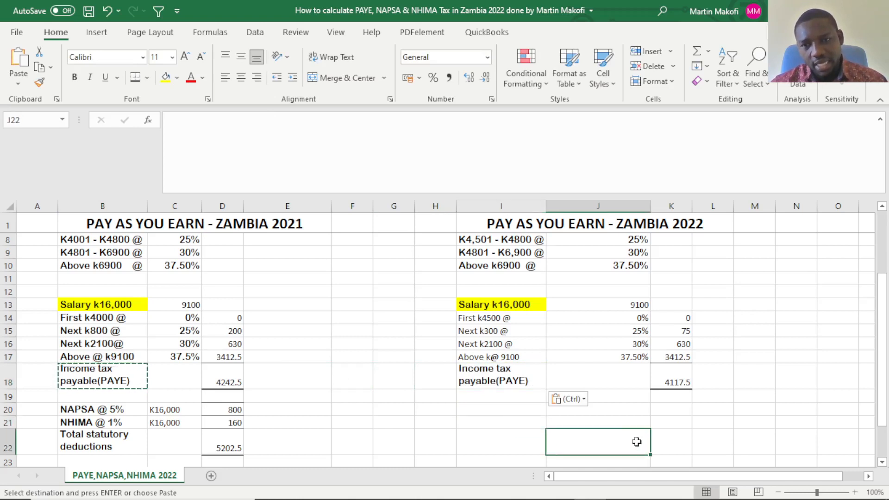
double_click(646, 411)
click(680, 424)
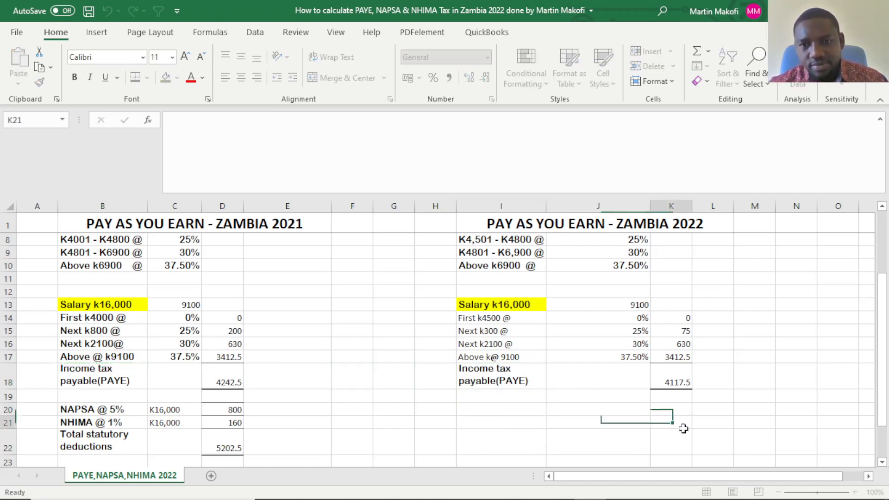
click(549, 425)
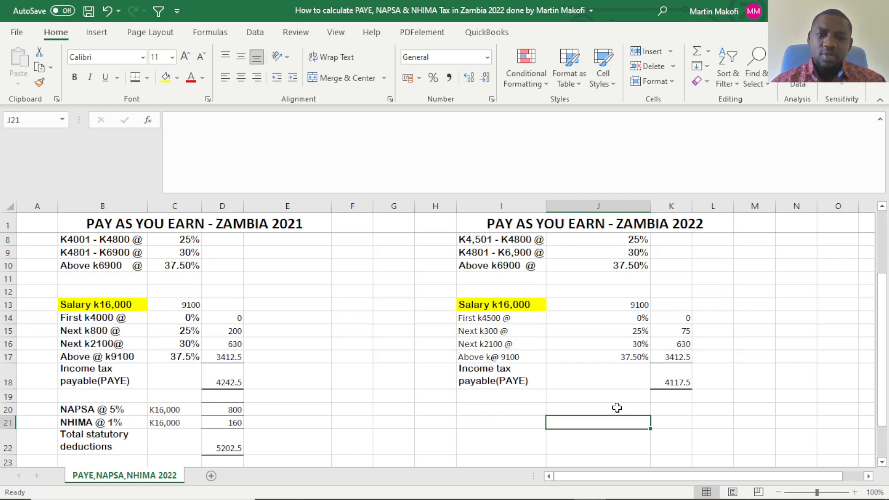
click(235, 378)
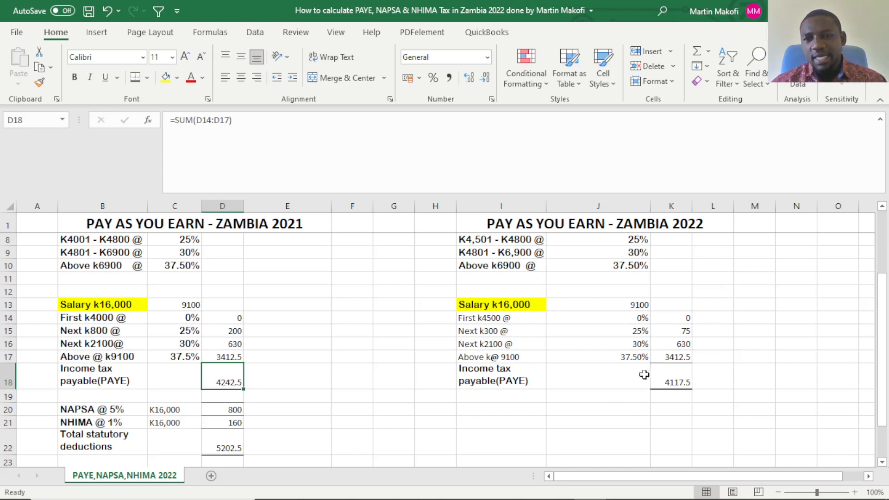
click(673, 383)
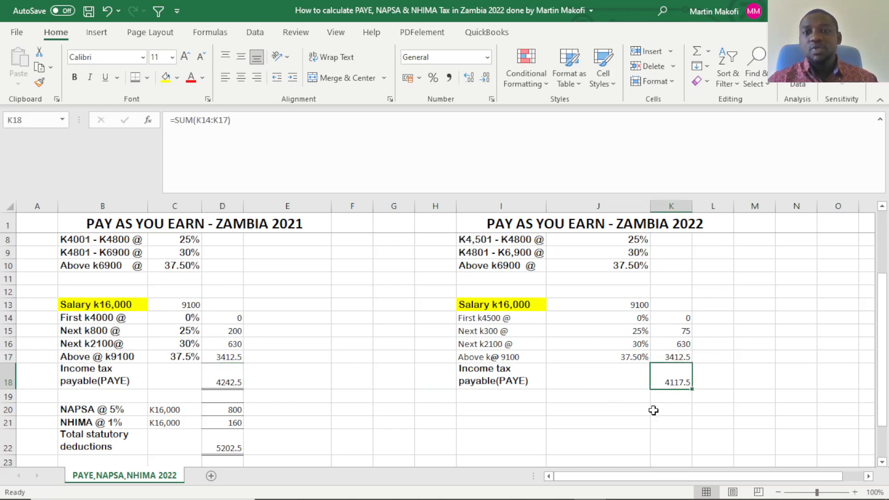
scroll(657, 409, up, 2)
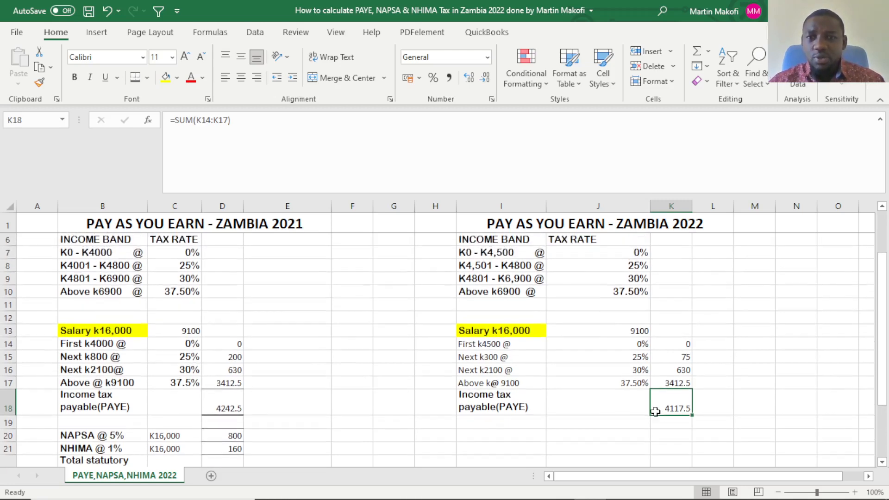
scroll(656, 419, up, 1)
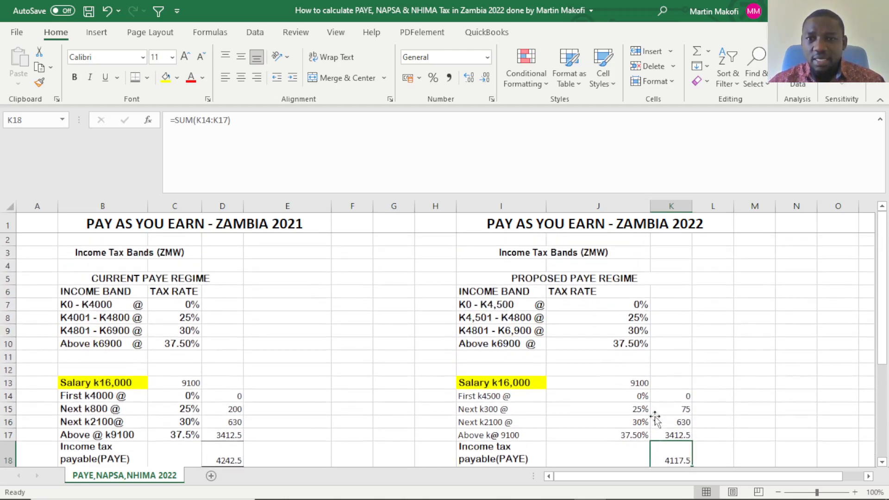
scroll(656, 418, down, 1)
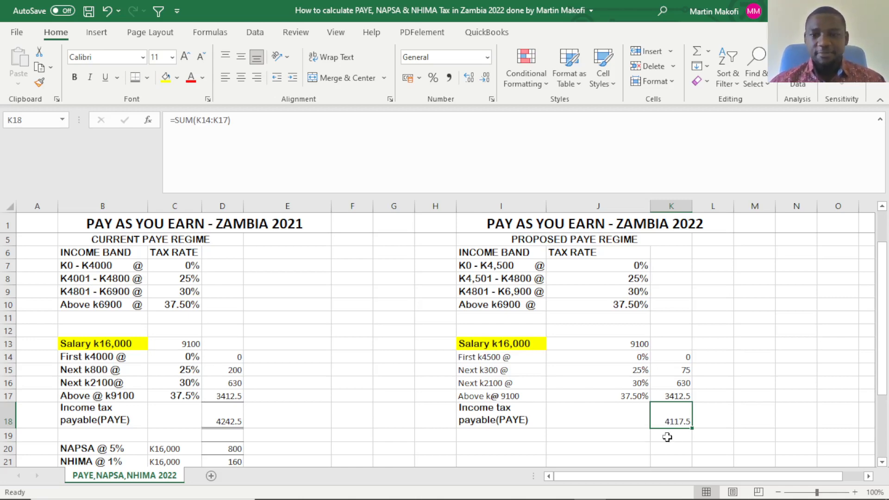
Copy the NAPSA, NHIMA, total statutory deductions and net pay labels with their K16,000 entries from B20:C24 to I20 in the 2022 section.
scroll(666, 437, down, 3)
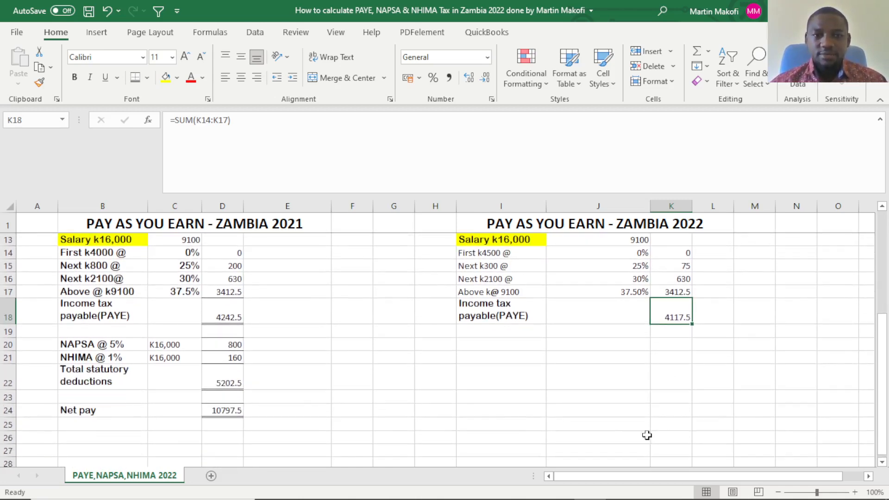
drag(116, 343, 171, 408)
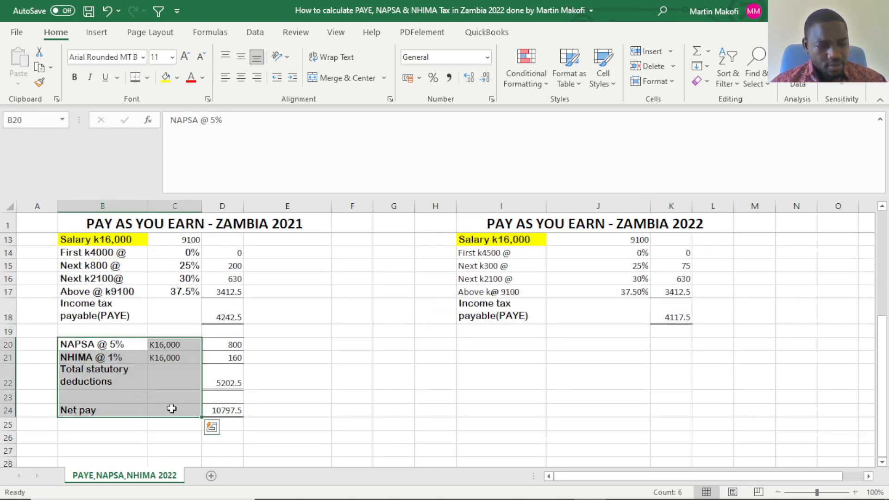
key(ctrl+c)
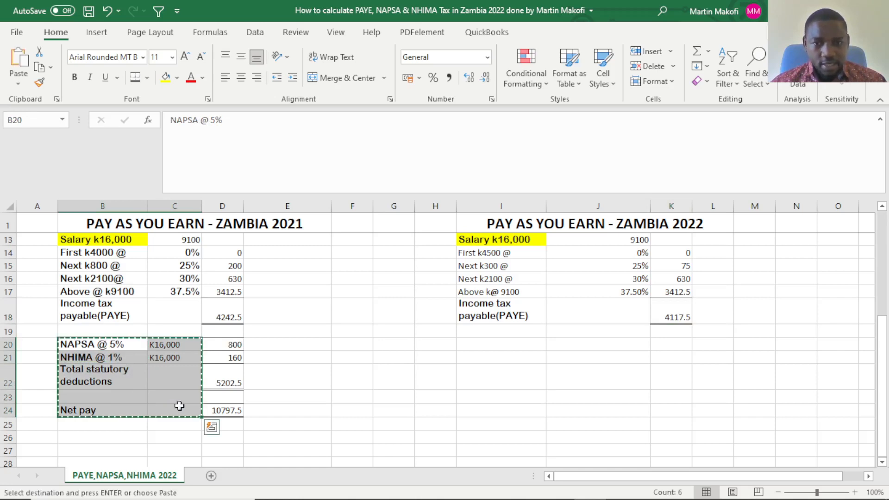
click(523, 345)
key(ctrl+v)
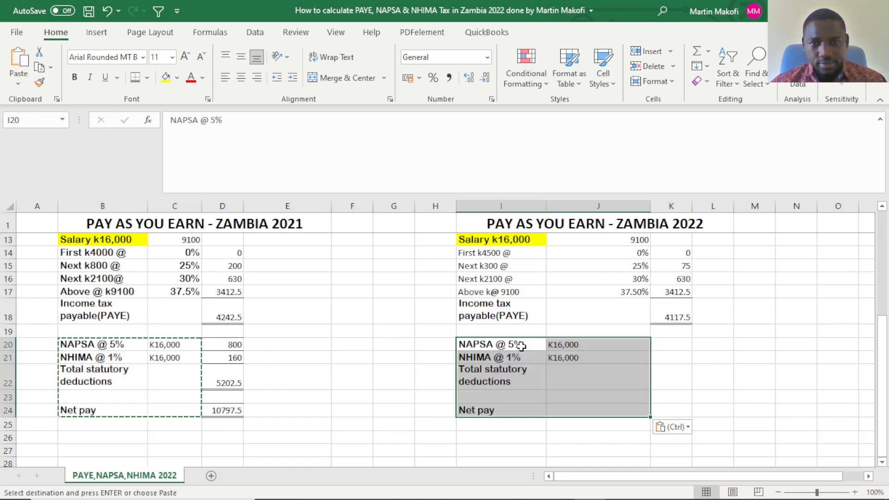
click(576, 381)
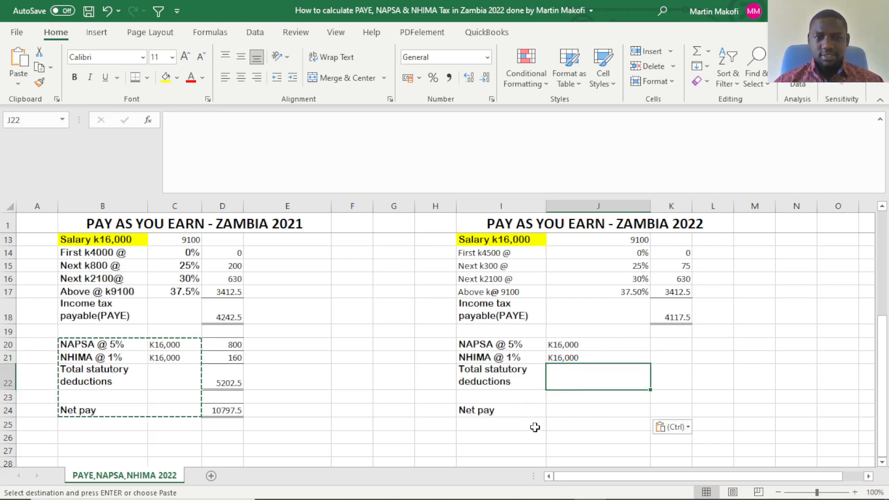
key(Escape)
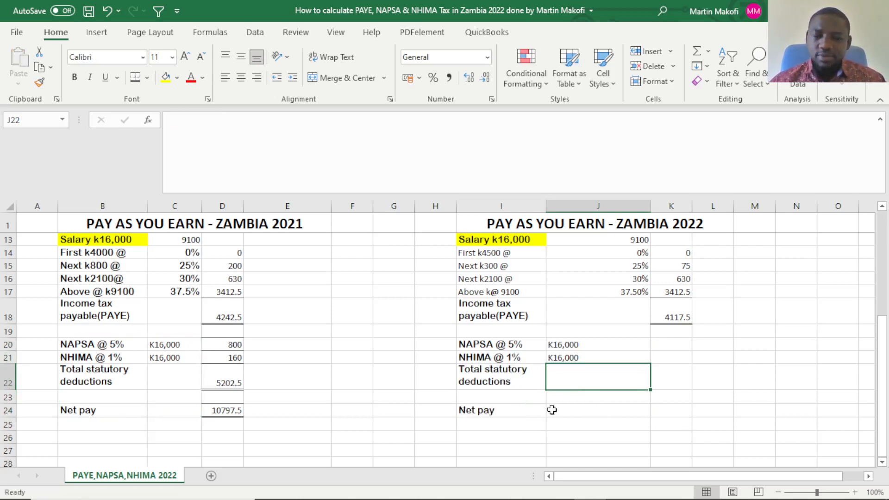
click(579, 411)
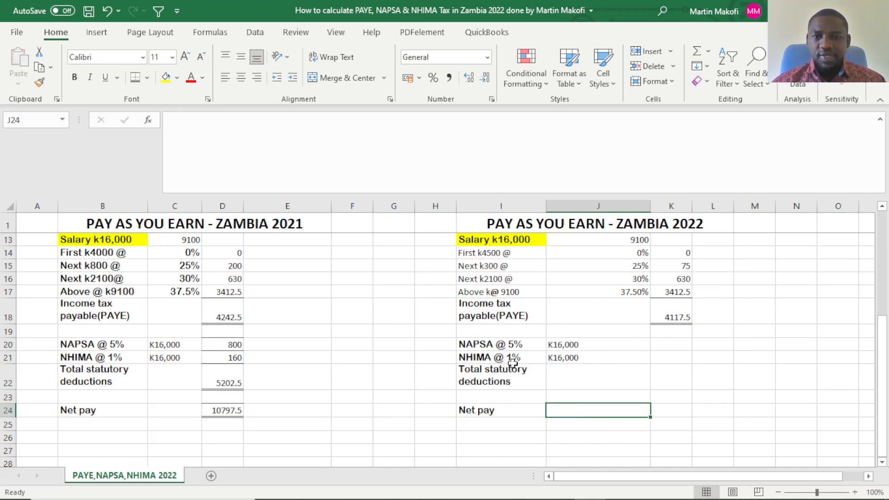
Copy the NAPSA, NHIMA, total deductions and net pay formulas from D20:D24 into K20:K24 for the 2022 calculation.
drag(222, 343, 208, 406)
key(ctrl+c)
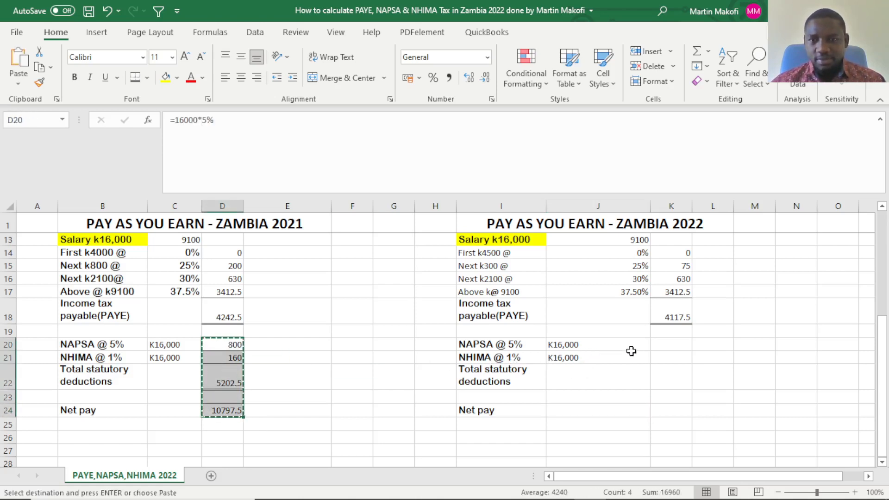
click(656, 345)
key(ctrl+v)
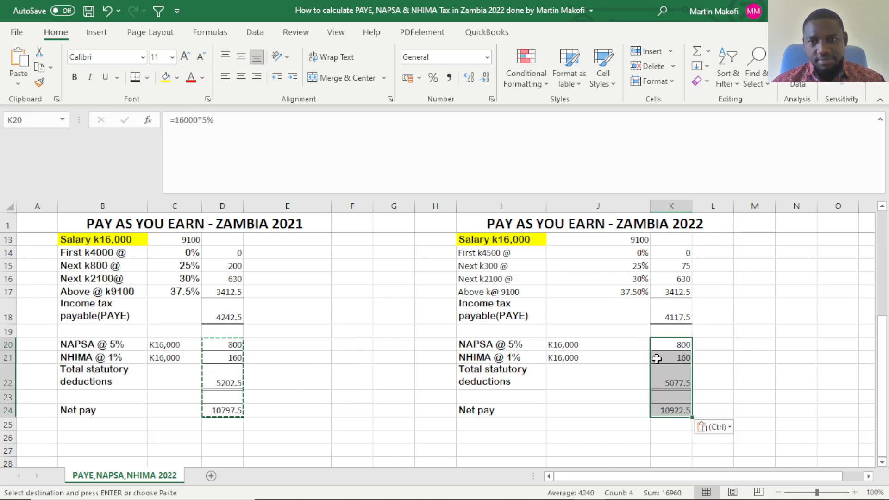
click(768, 358)
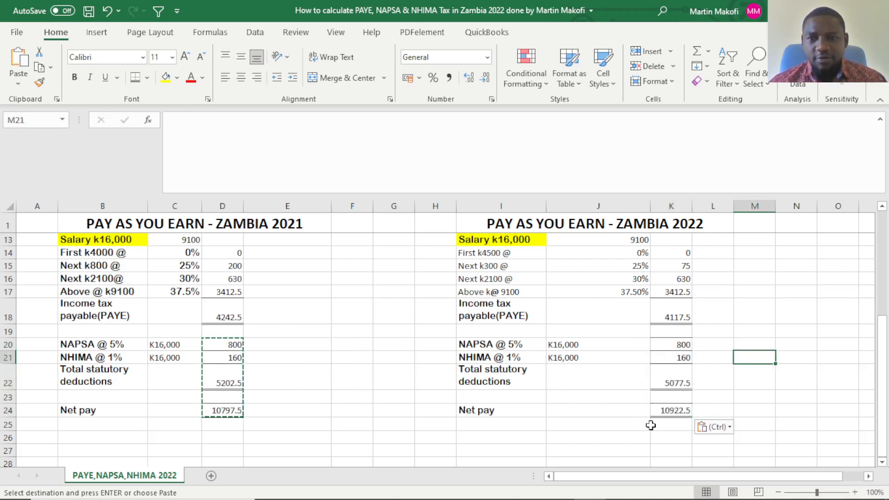
Compare the 2022 net pay in K24 with the 2021 net pay in D24.
click(663, 412)
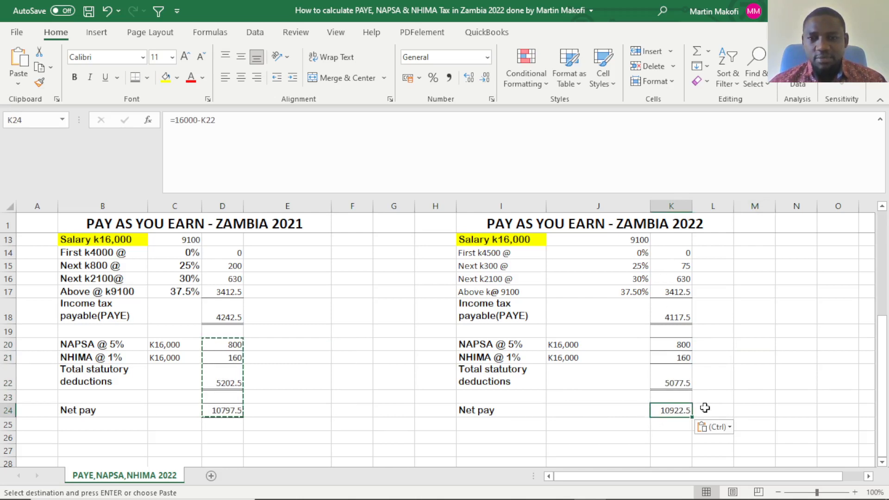
click(737, 392)
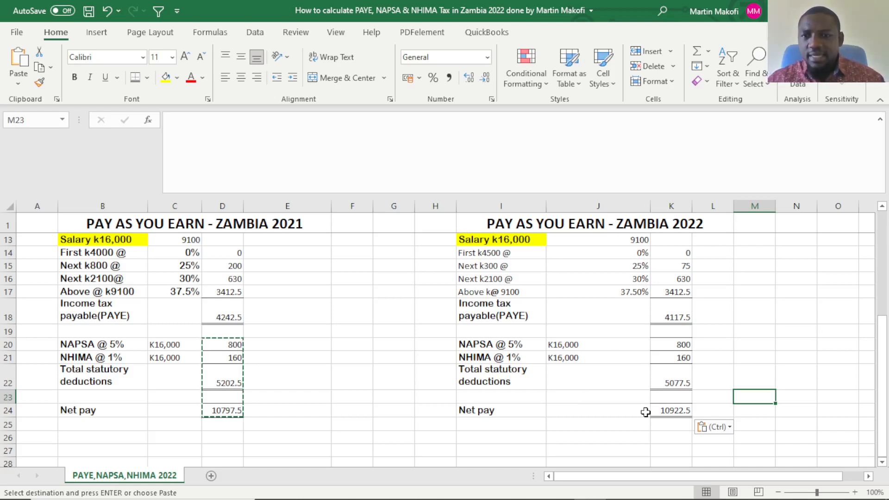
click(395, 431)
key(Escape)
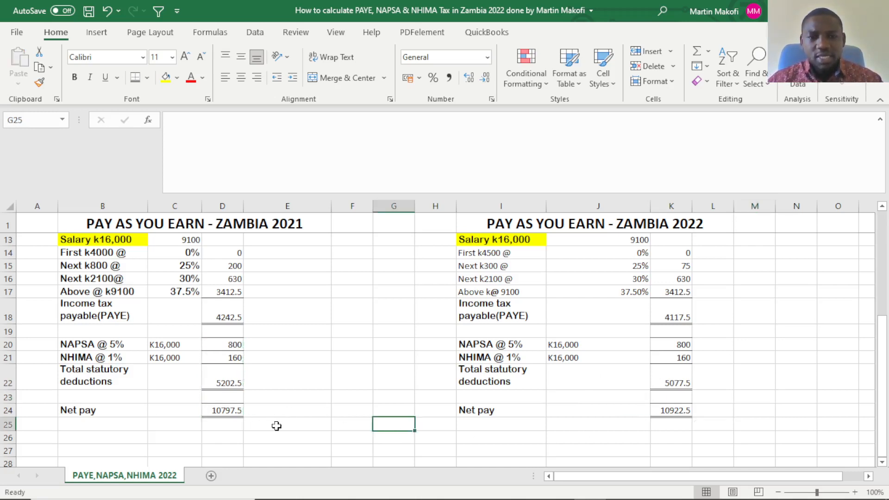
click(232, 411)
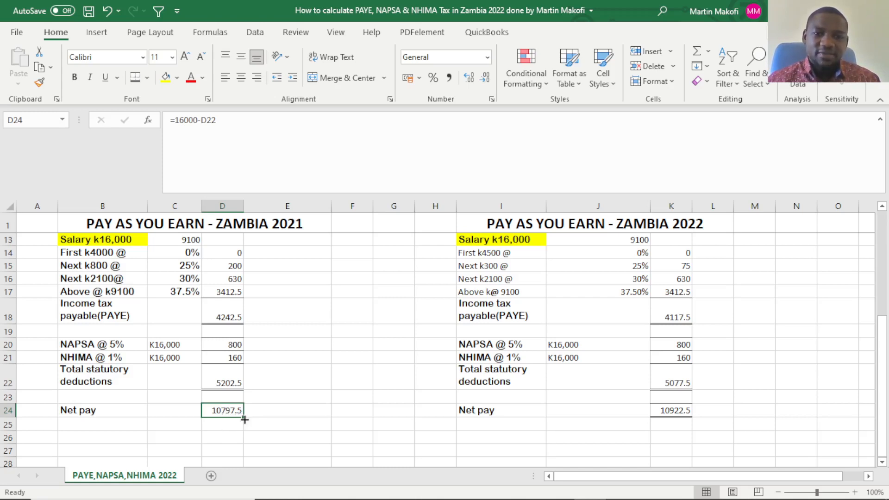
Try to put a "k" before 16000 in the 2021 net pay formula in D24, and undo the edit.
double_click(212, 411)
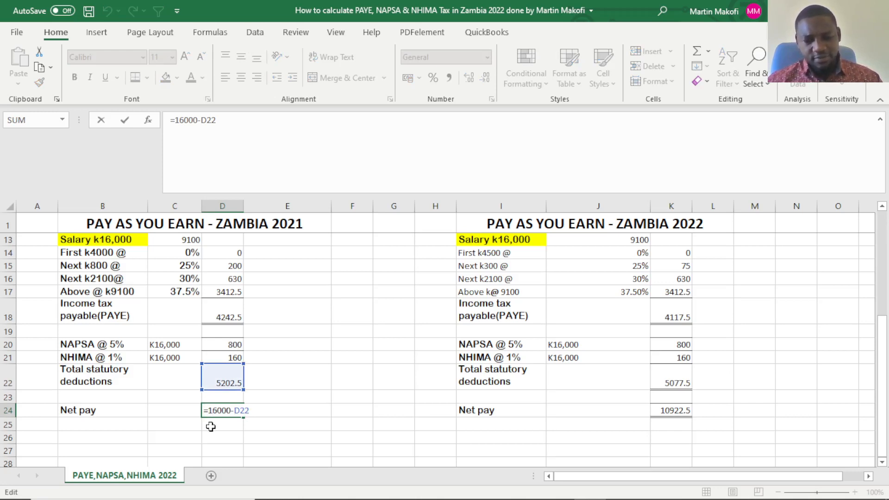
key(Left)
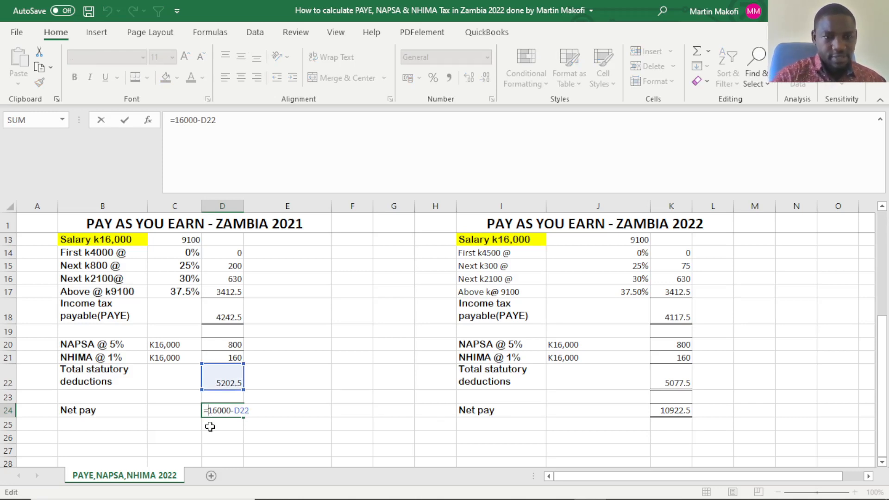
text(k)
key(Return)
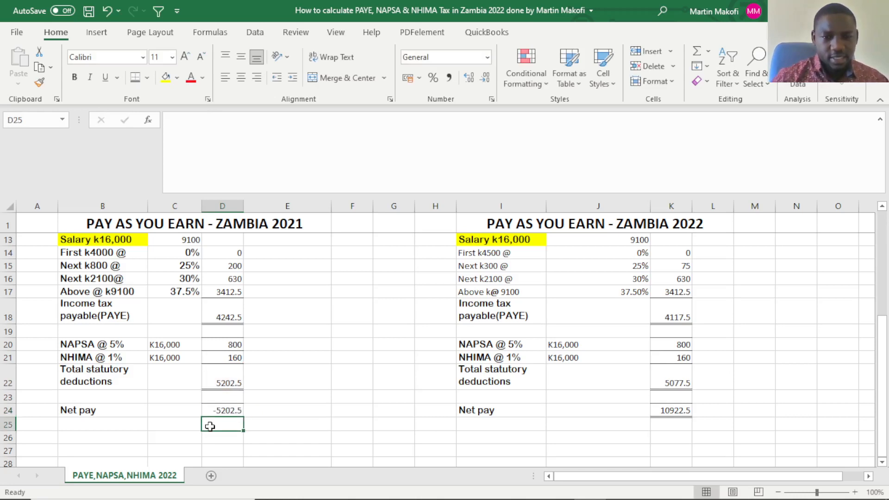
key(ctrl+z)
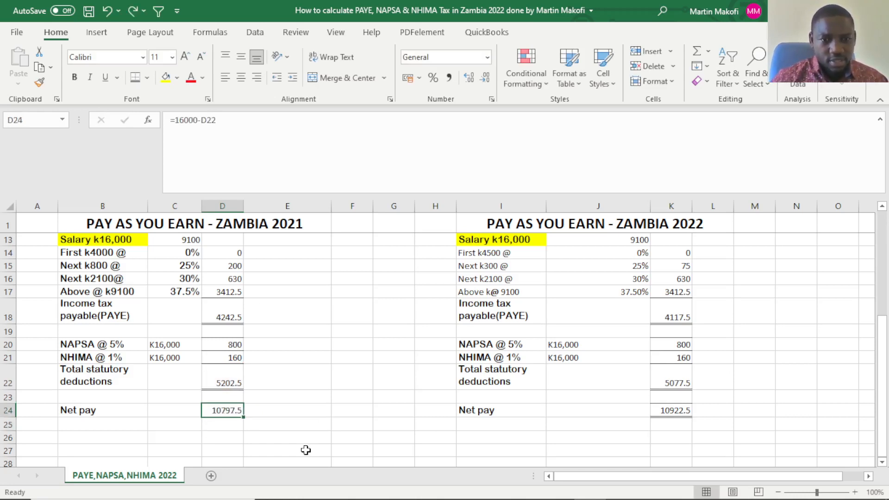
Examine the 2022 net pay formula in K24.
click(306, 450)
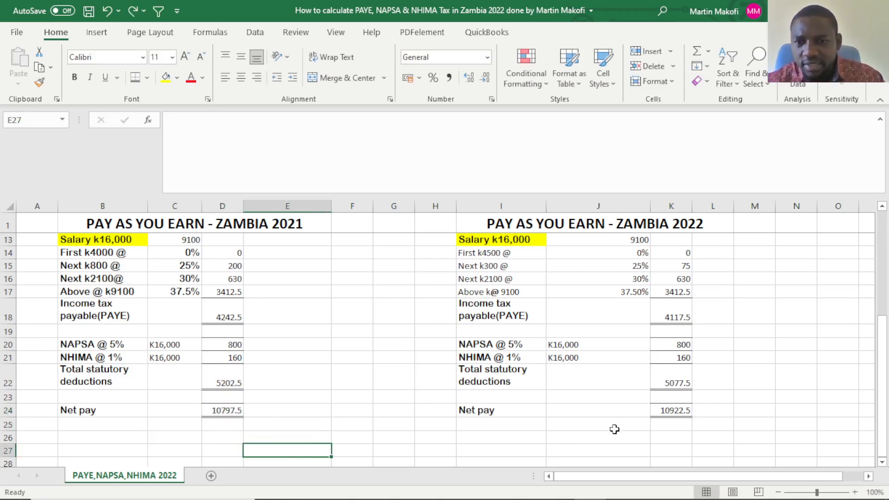
click(634, 414)
click(654, 413)
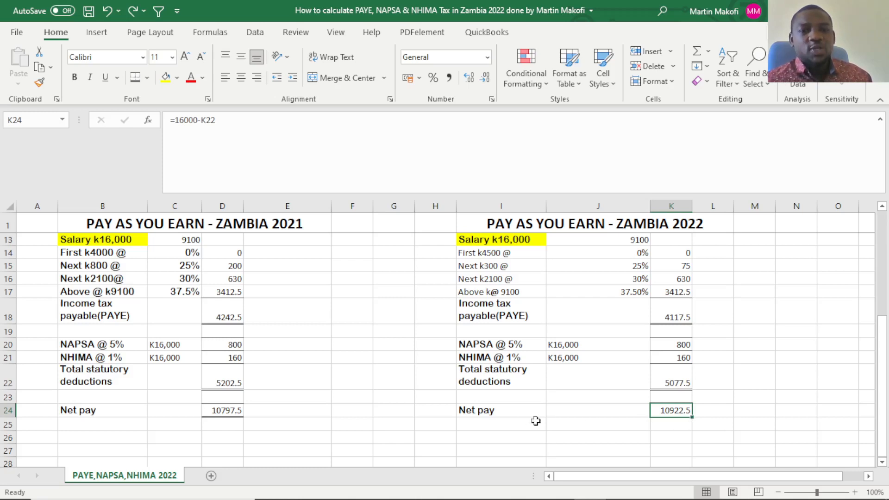
scroll(507, 415, down, 1)
scroll(505, 415, down, 4)
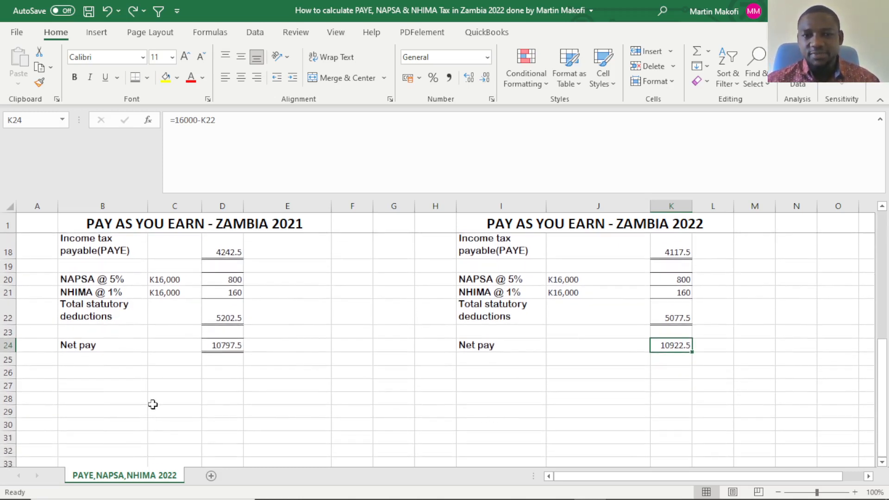
click(84, 411)
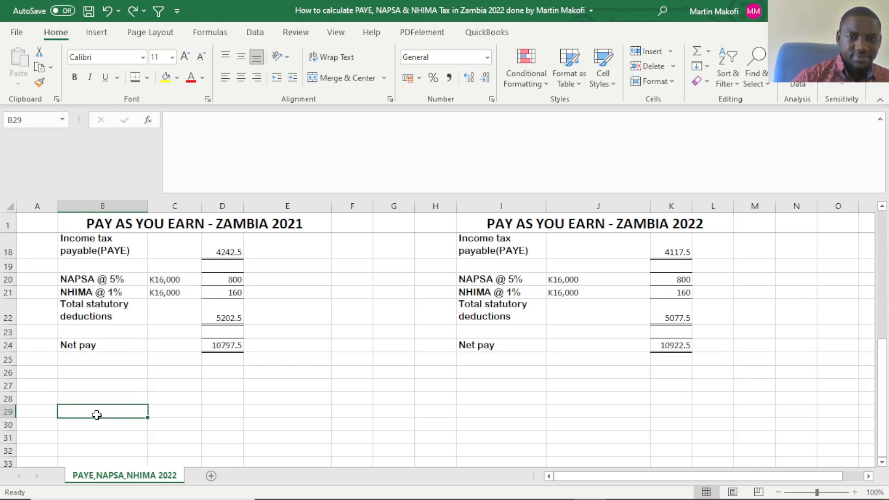
click(96, 397)
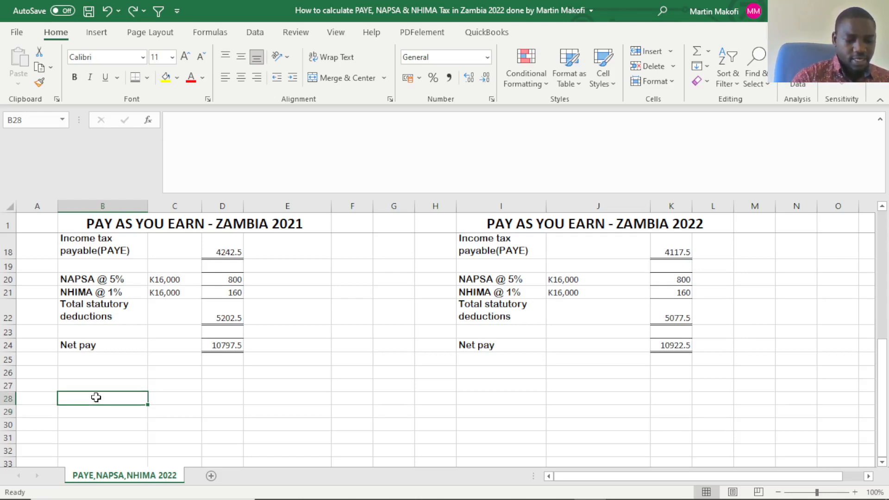
text(C)
key(BackSpace)
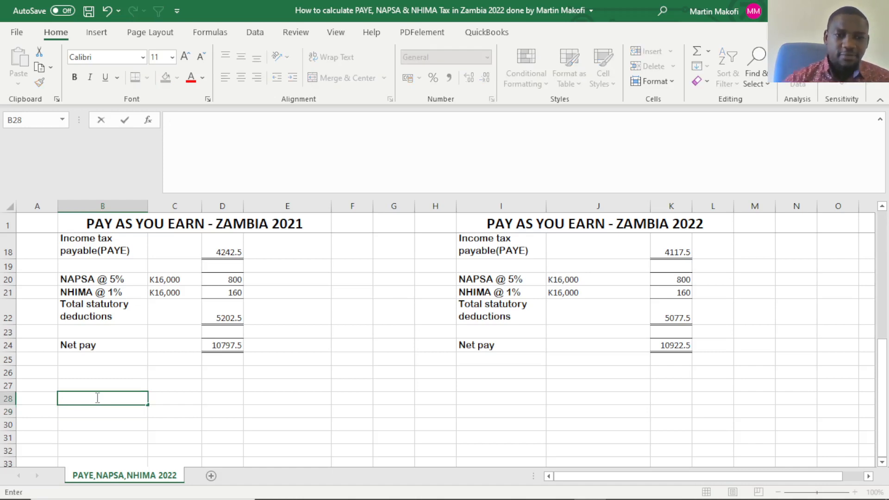
click(279, 388)
Copy the merged heading "CURRENT PAYE REGIME" from B5 into B27 below the 2021 net pay.
scroll(224, 360, up, 5)
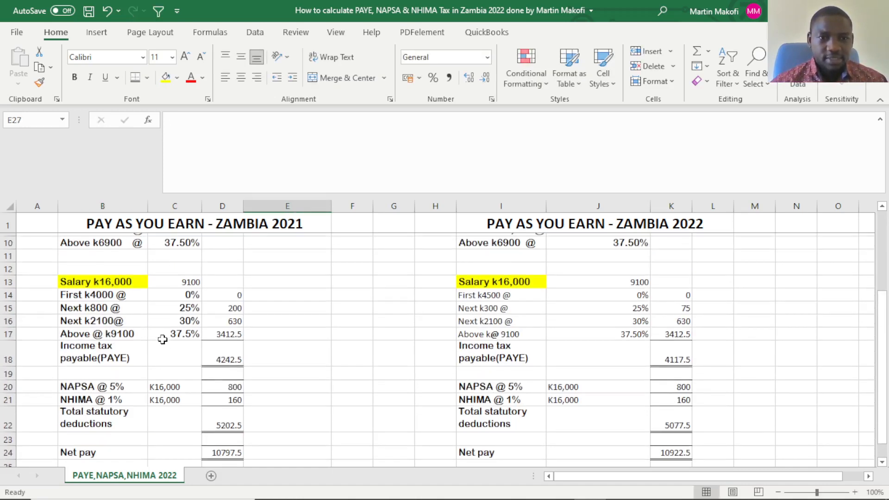
click(156, 276)
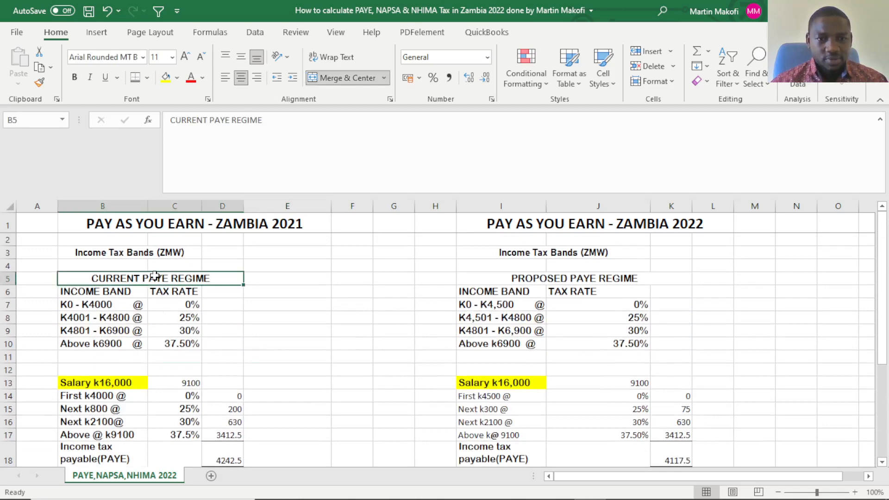
key(ctrl+c)
scroll(108, 356, down, 6)
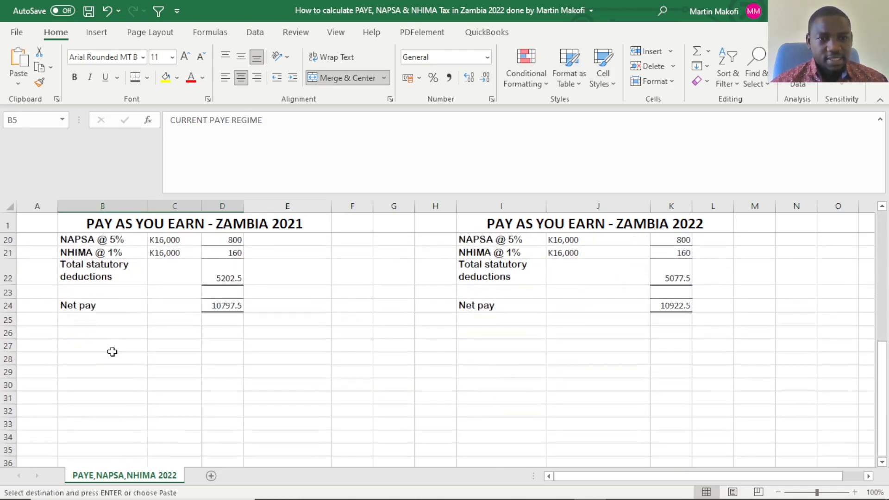
click(88, 347)
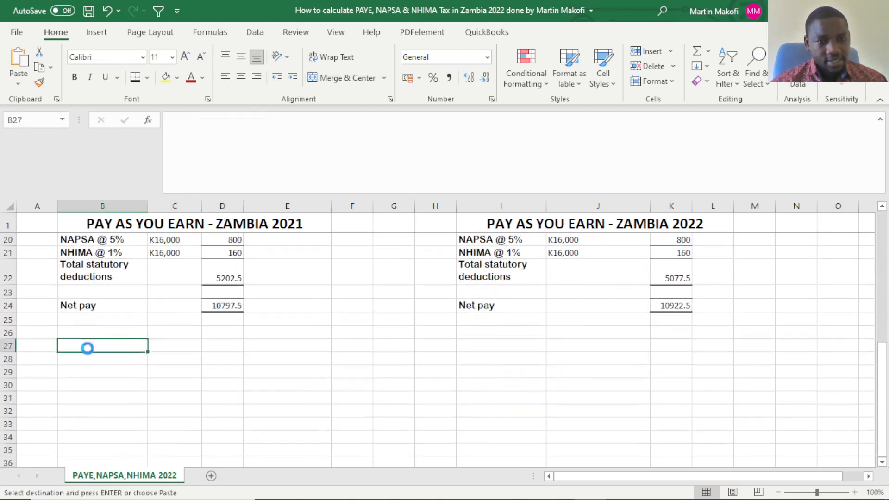
key(ctrl+v)
click(210, 397)
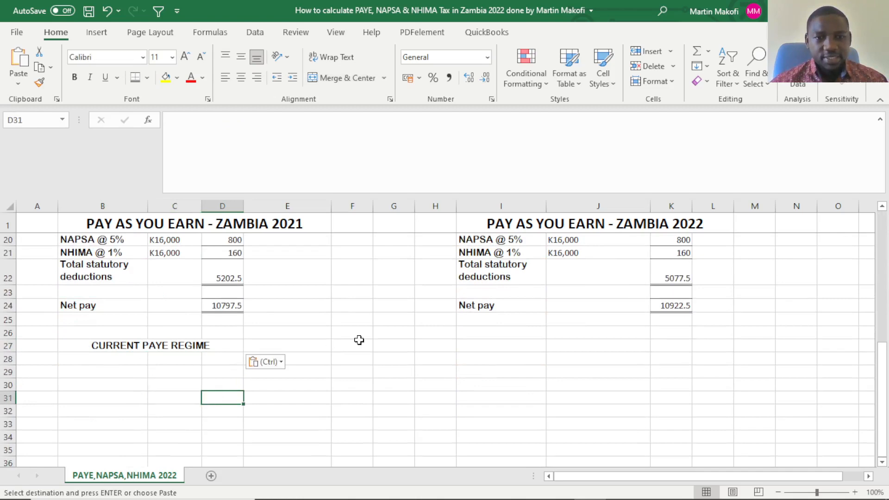
Copy the merged heading "PROPOSED PAYE REGIME" from I5 into B28, directly beneath the current regime heading.
scroll(568, 281, up, 4)
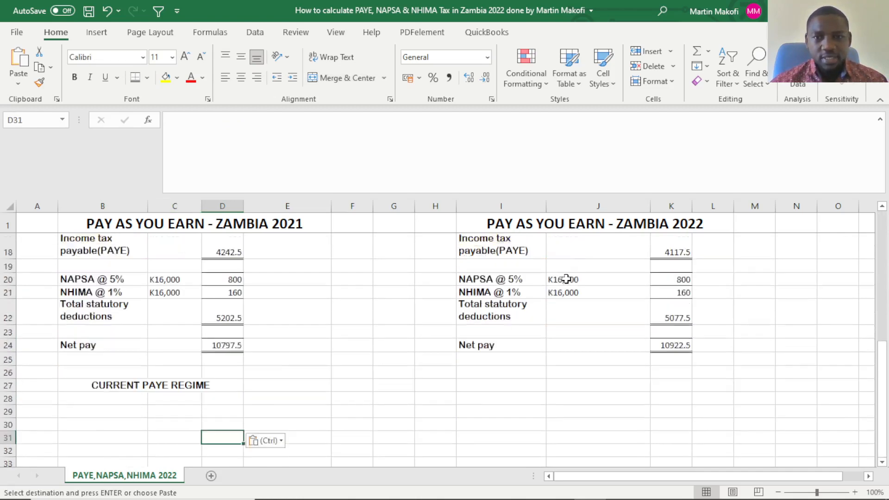
scroll(569, 283, up, 1)
scroll(569, 282, up, 1)
click(555, 264)
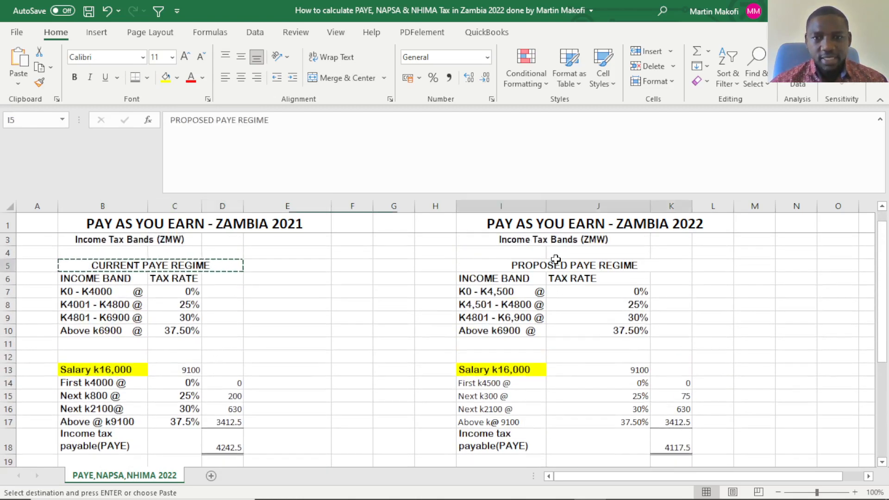
scroll(160, 357, down, 5)
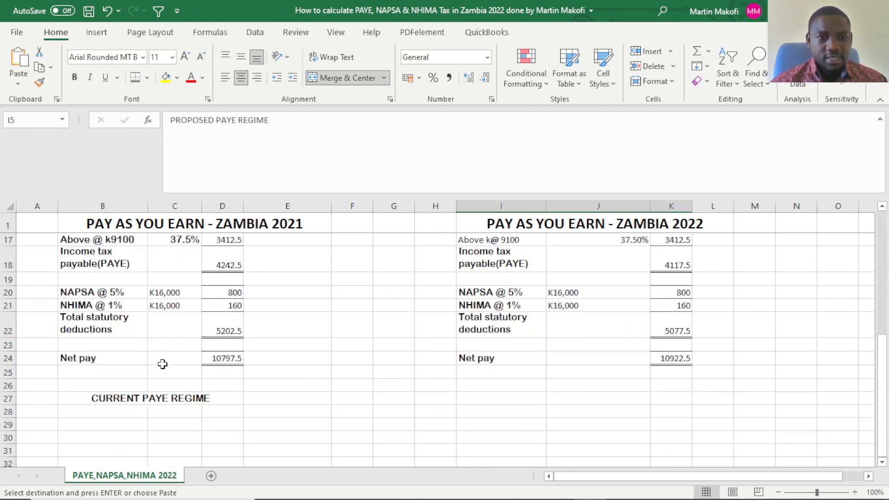
click(126, 398)
key(ctrl+v)
drag(394, 398, 352, 399)
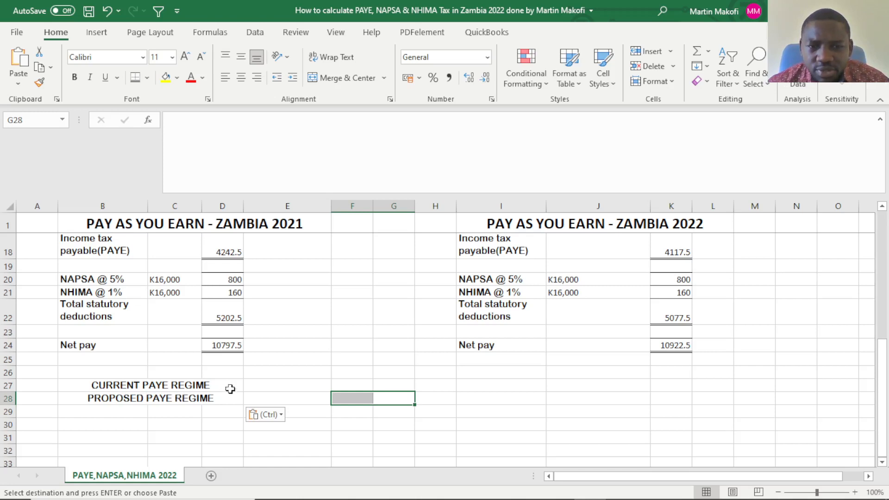
click(268, 374)
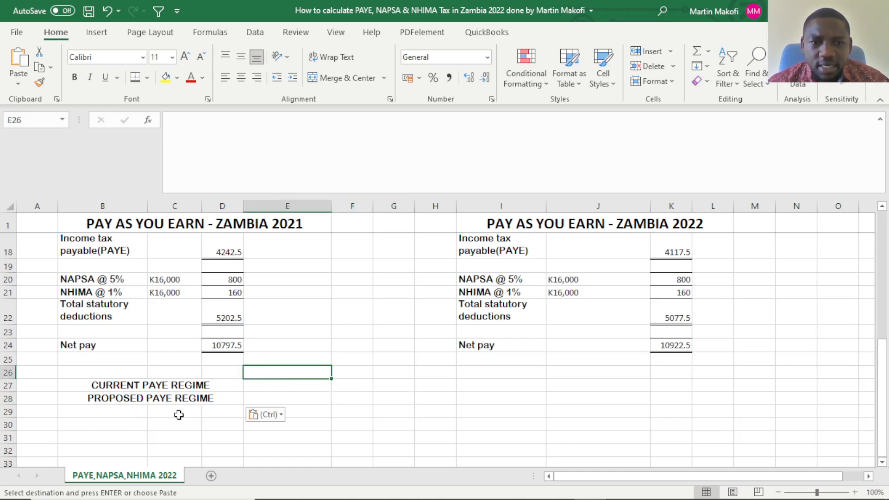
click(358, 401)
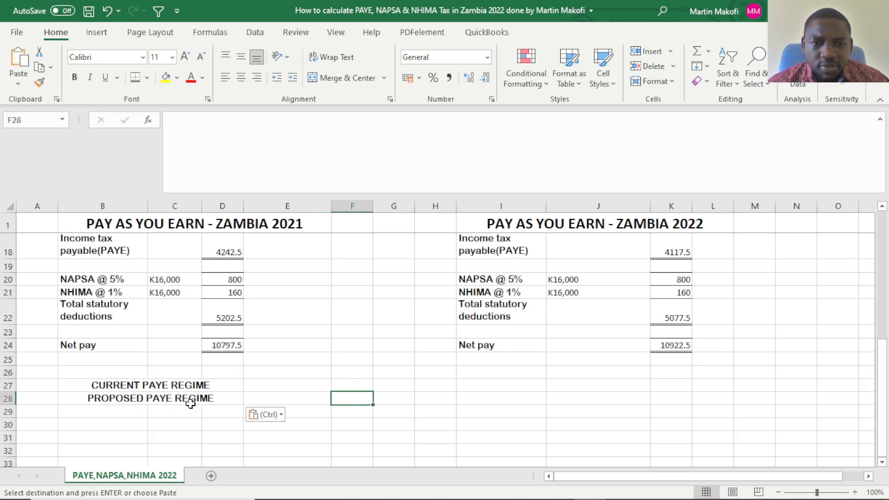
Try to copy the 2021 net pay from D24 into E27 beside the current regime label, and undo the paste.
click(219, 348)
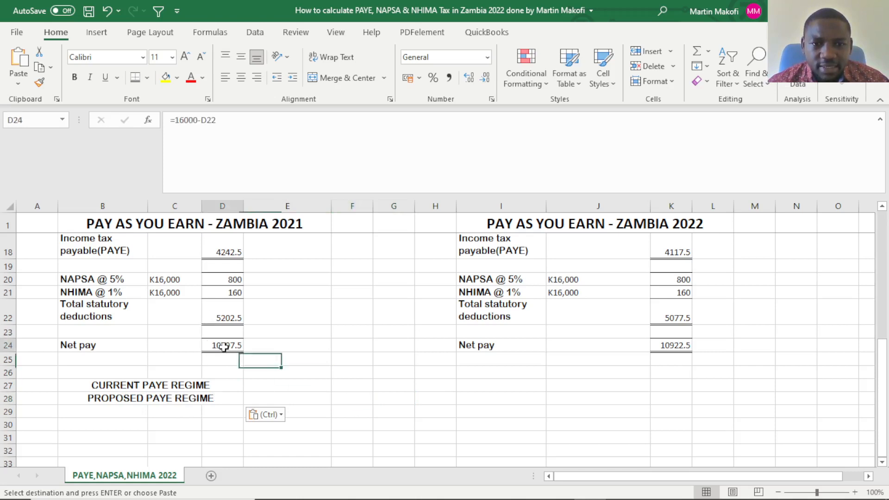
key(ctrl+c)
click(263, 384)
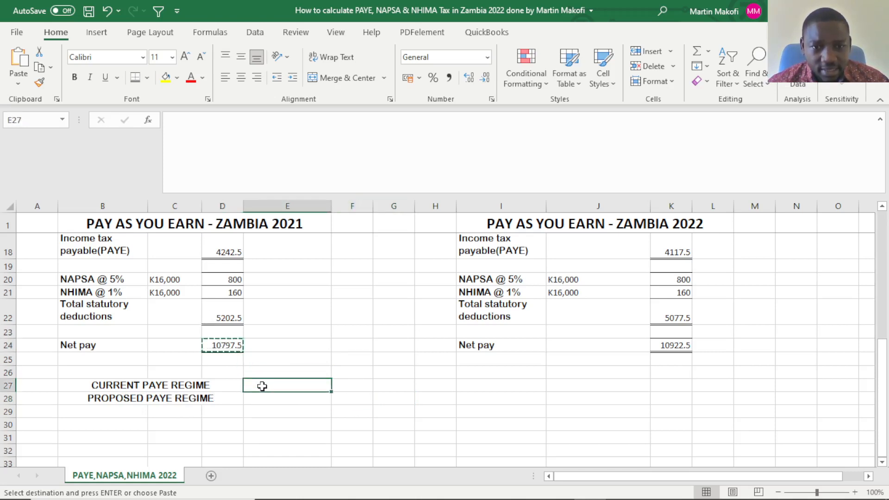
key(ctrl+v)
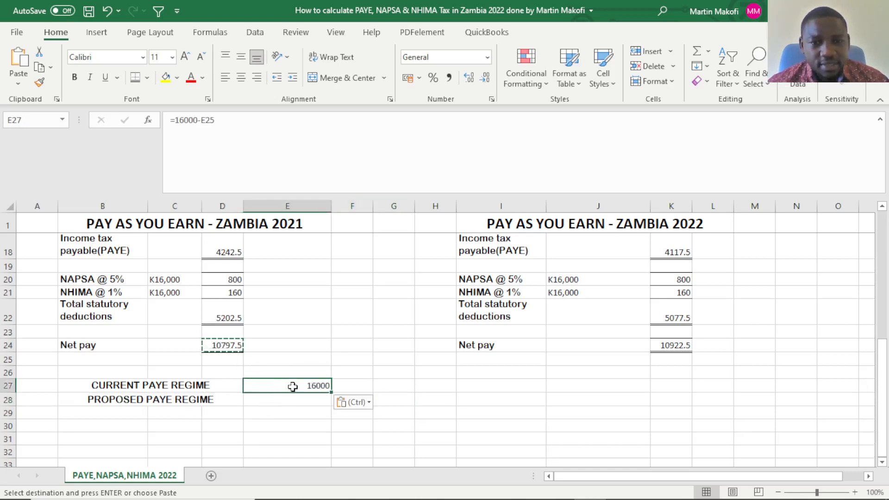
key(BackSpace)
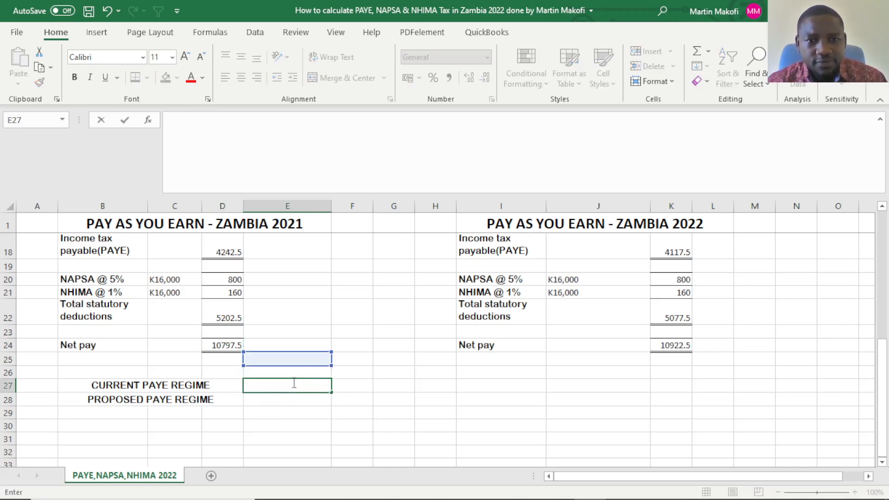
key(Return)
click(280, 385)
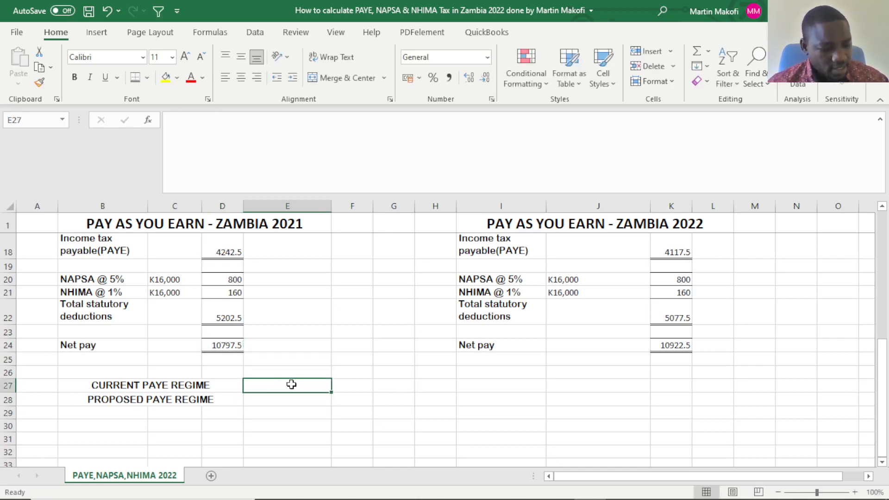
key(ctrl+z)
click(299, 418)
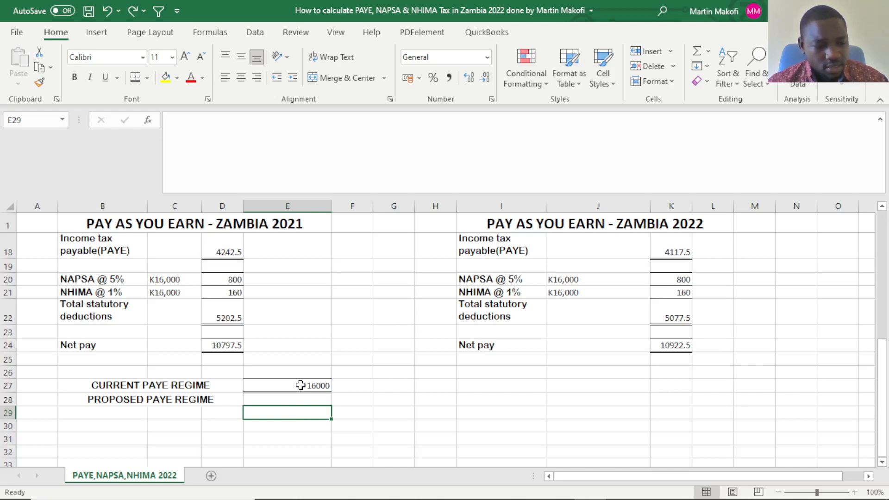
click(108, 12)
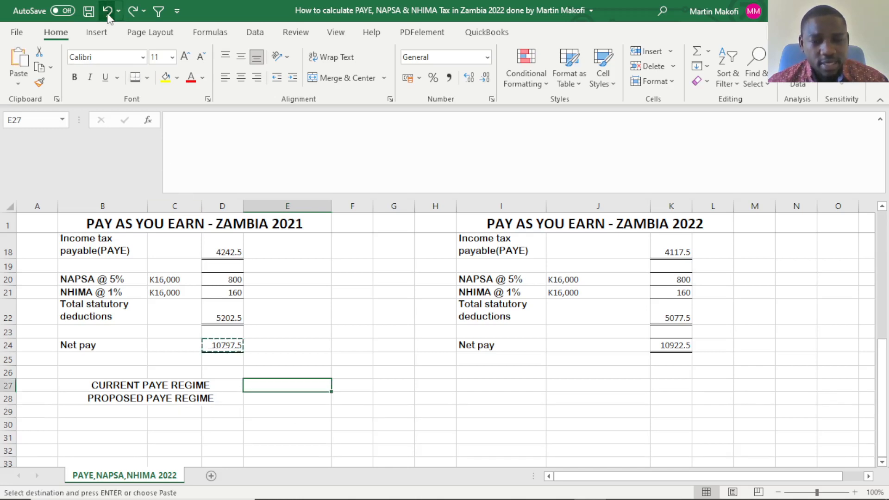
click(287, 412)
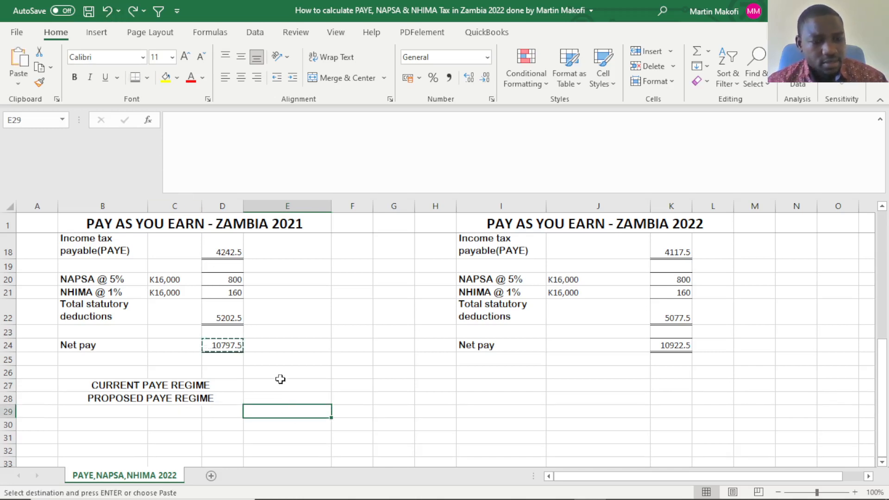
key(Escape)
Enter 10797.5 in E27 as the net pay for the current PAYE regime.
click(279, 381)
double_click(277, 387)
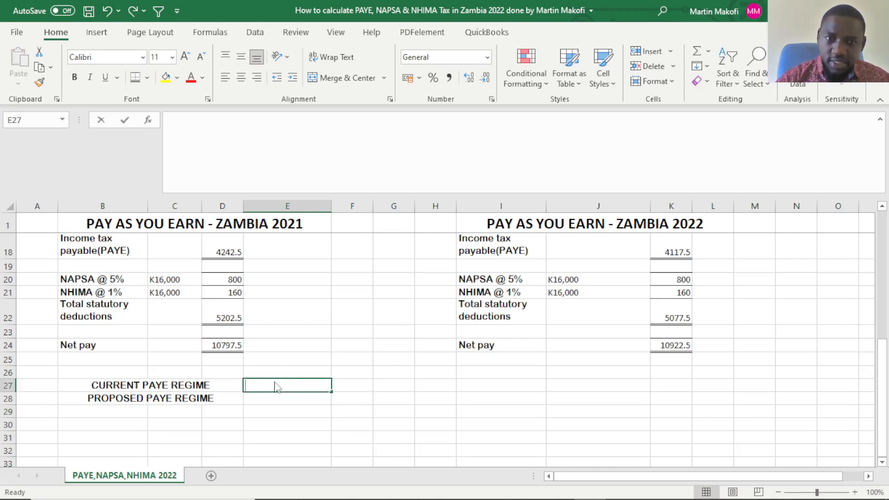
text(10)
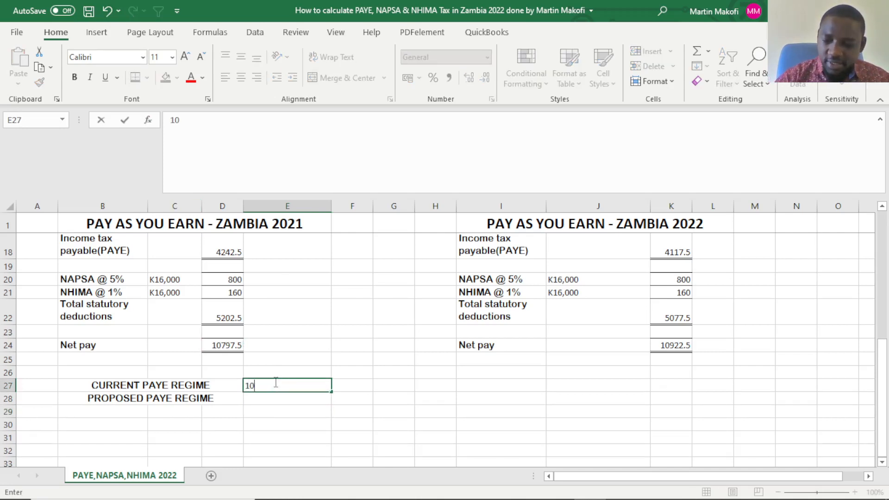
text(797.)
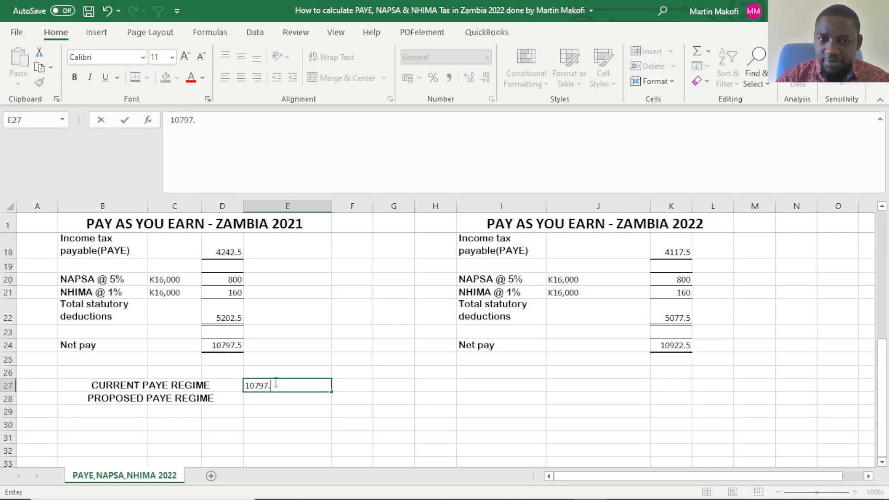
text(5)
click(287, 408)
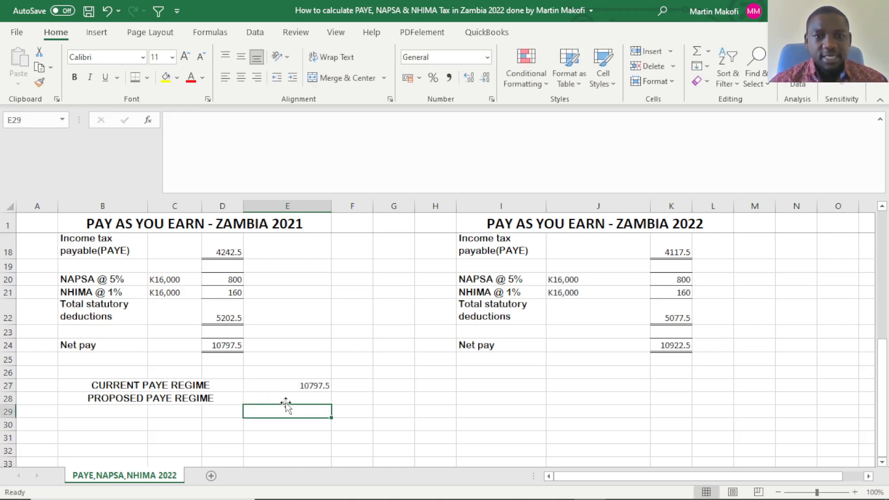
Enter 10922.5 in E28 as the net pay for the proposed PAYE regime.
click(287, 376)
click(287, 387)
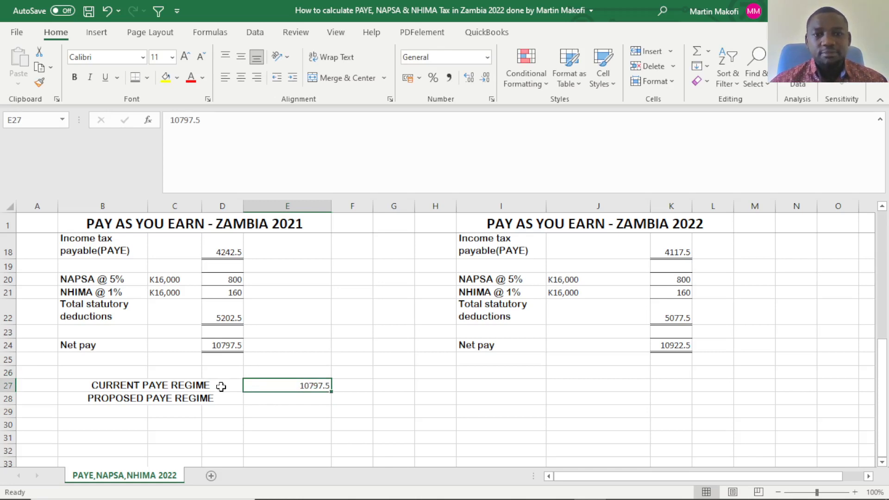
click(312, 399)
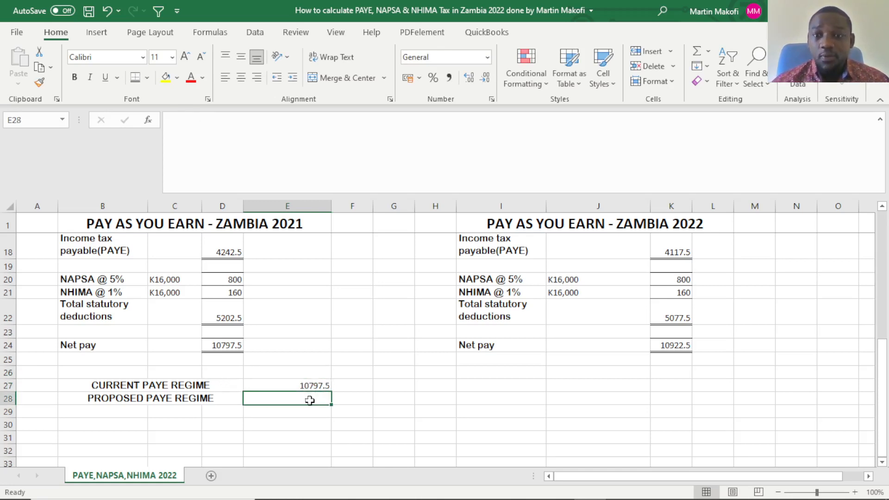
text(10)
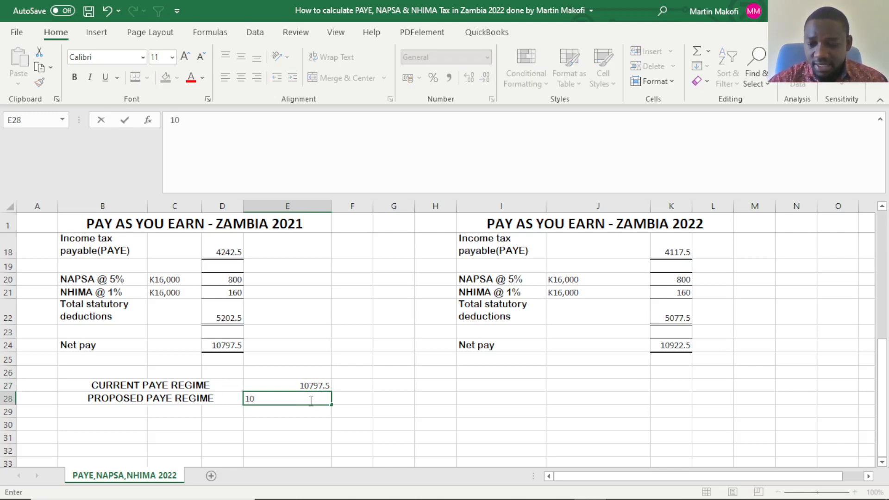
text(922.5)
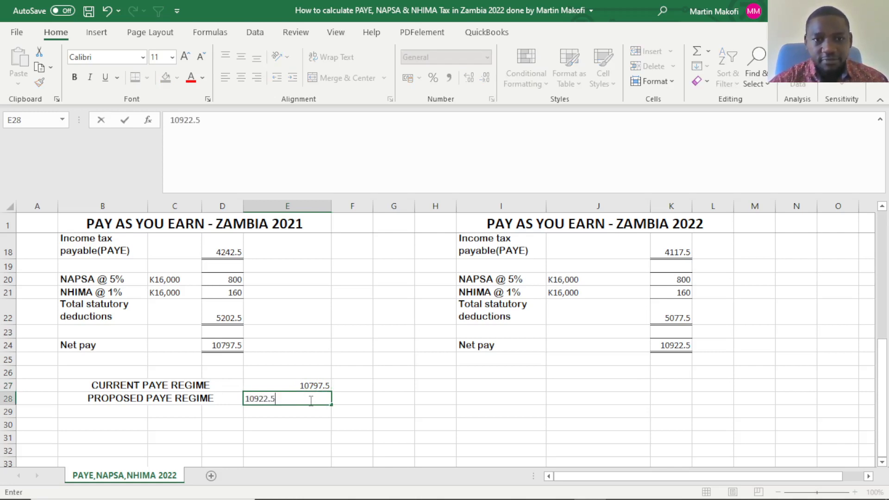
click(355, 400)
Calculate the gap between the two net pays in E29 with the formula =E28-E27.
click(313, 419)
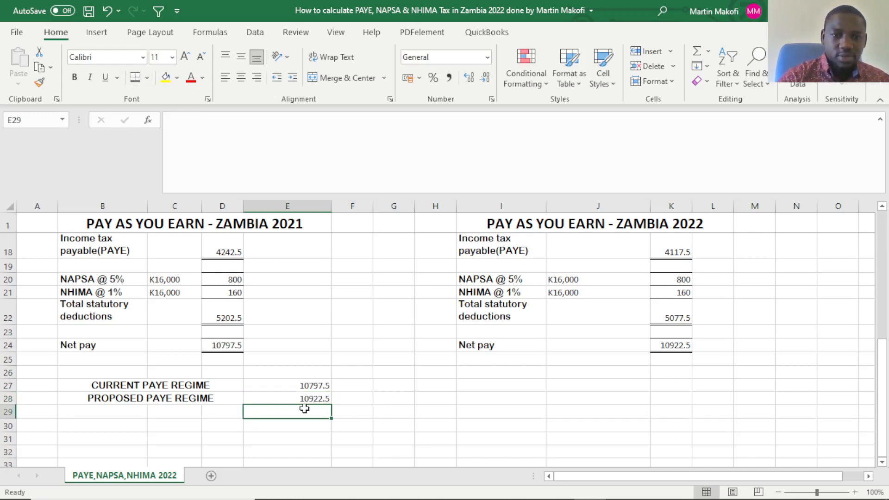
text(=)
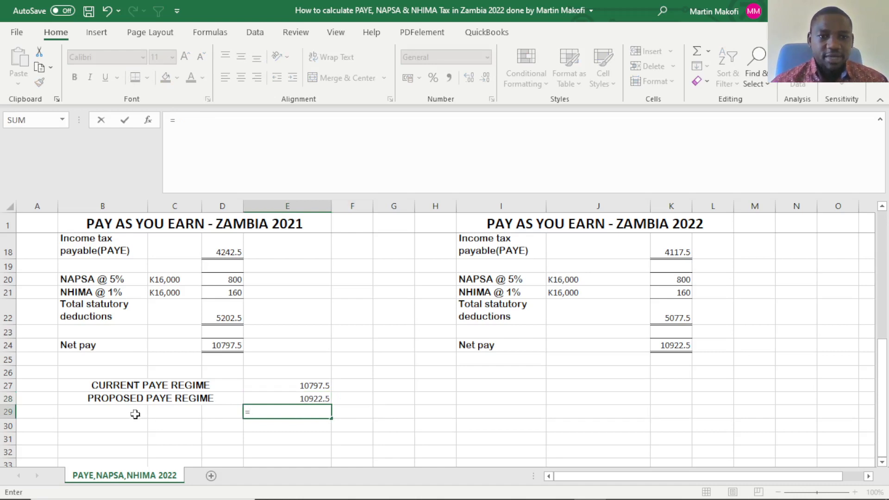
click(317, 398)
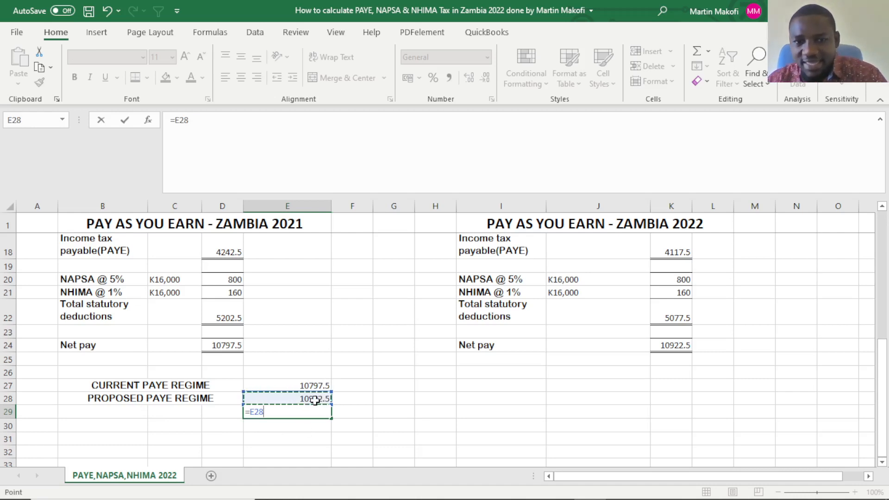
text(-)
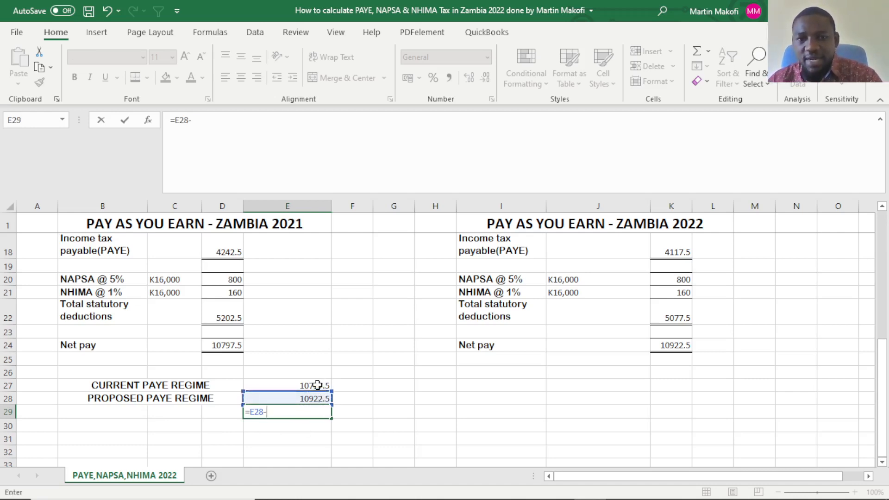
click(317, 385)
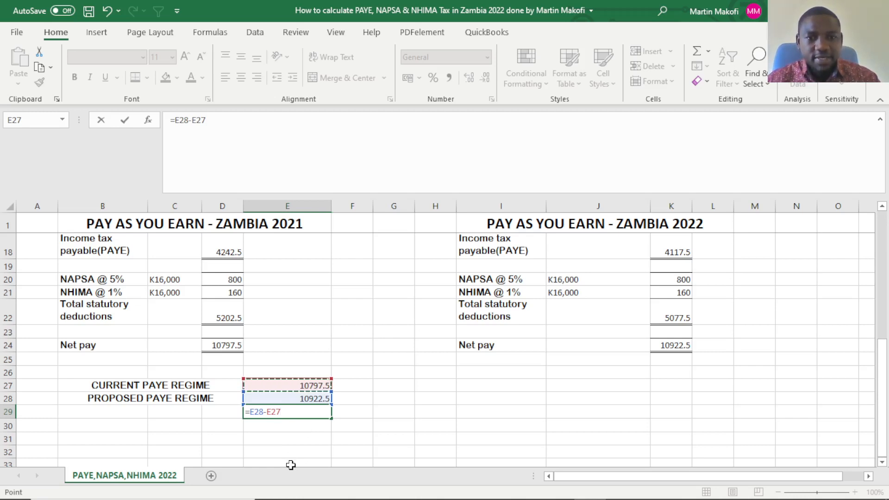
key(Return)
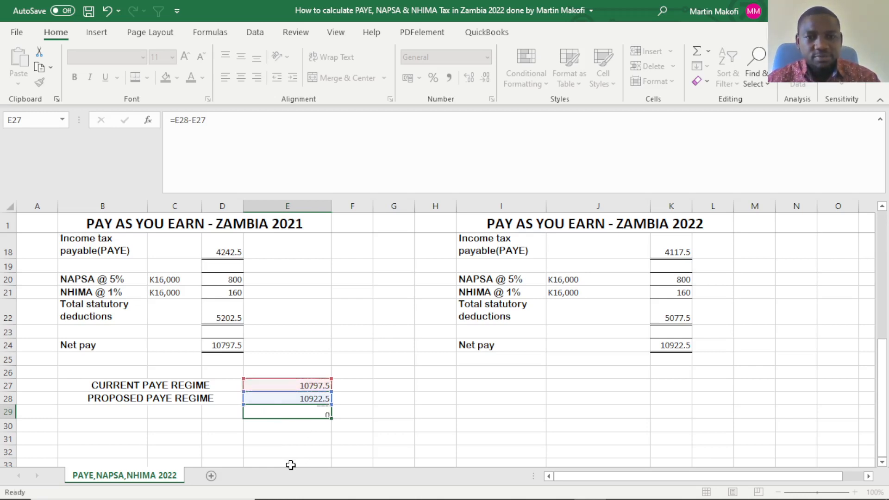
Label the result row "Difference" in B29, beneath the proposed regime label.
click(126, 412)
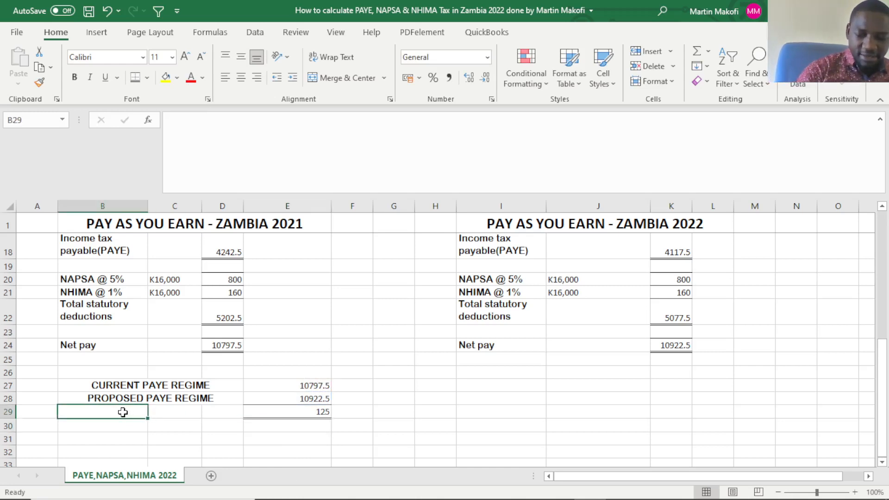
text(Diff)
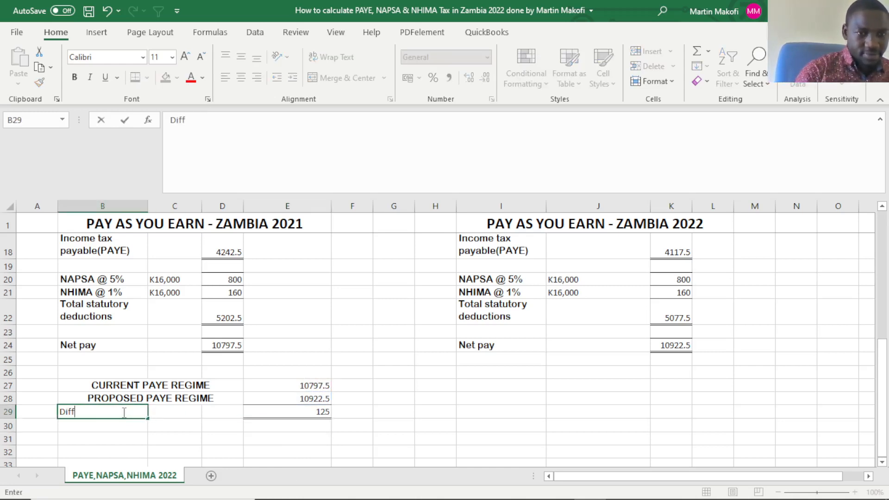
text(erence)
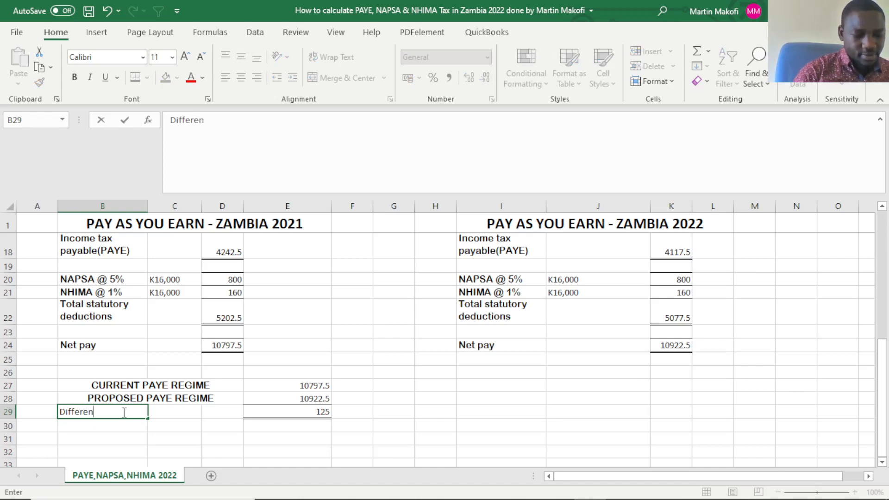
click(360, 424)
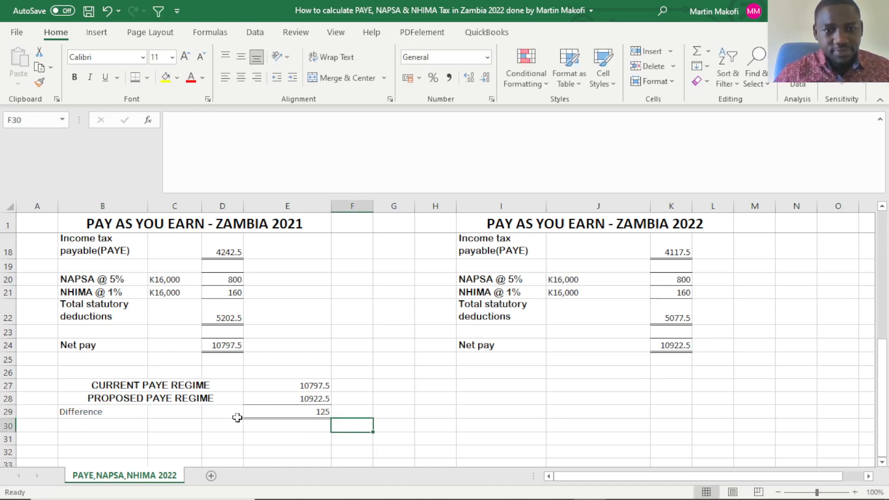
Merge and center the "Difference" label across B29:C29 and apply the formatting of the "PROPOSED PAYE REGIME" label to it.
click(142, 414)
drag(116, 410, 175, 410)
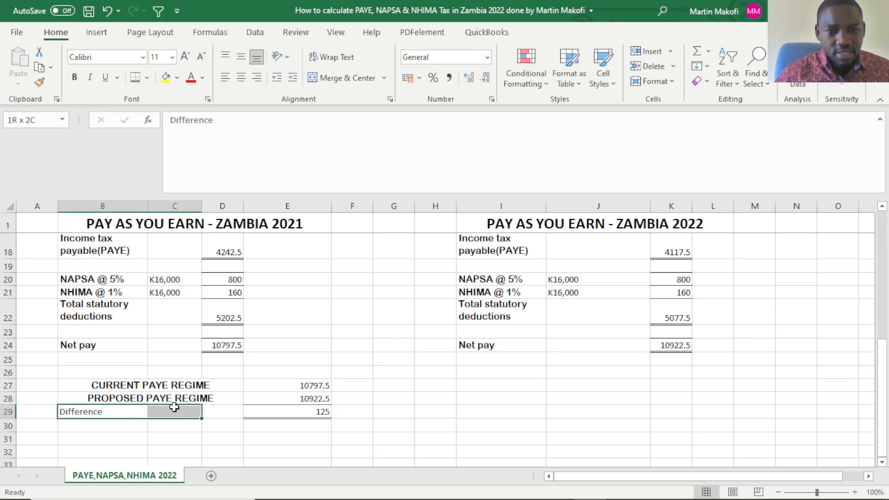
click(367, 82)
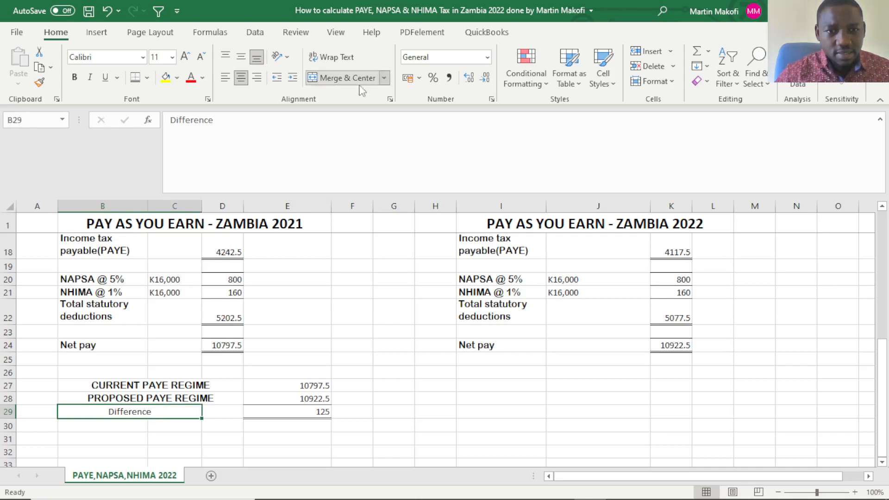
click(174, 397)
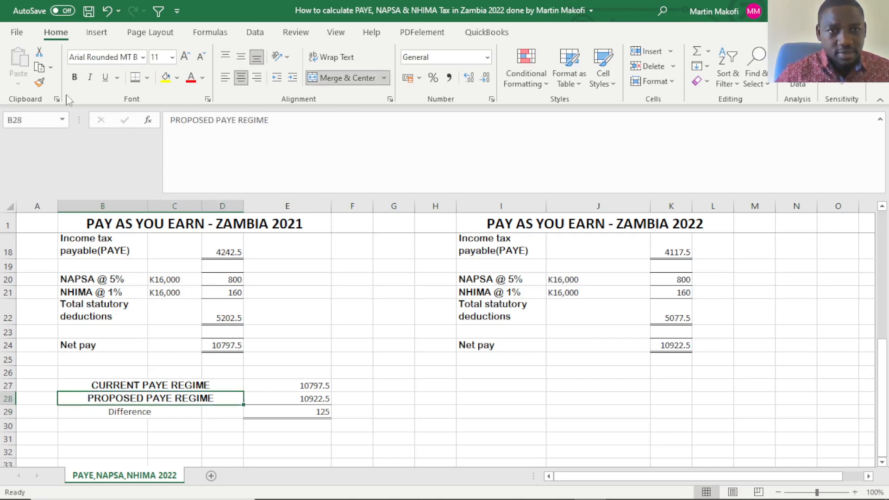
click(39, 82)
click(125, 414)
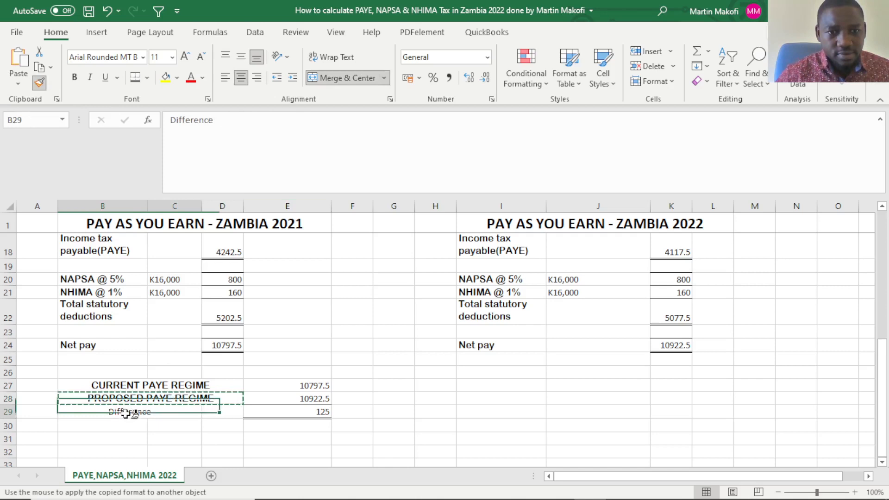
click(211, 440)
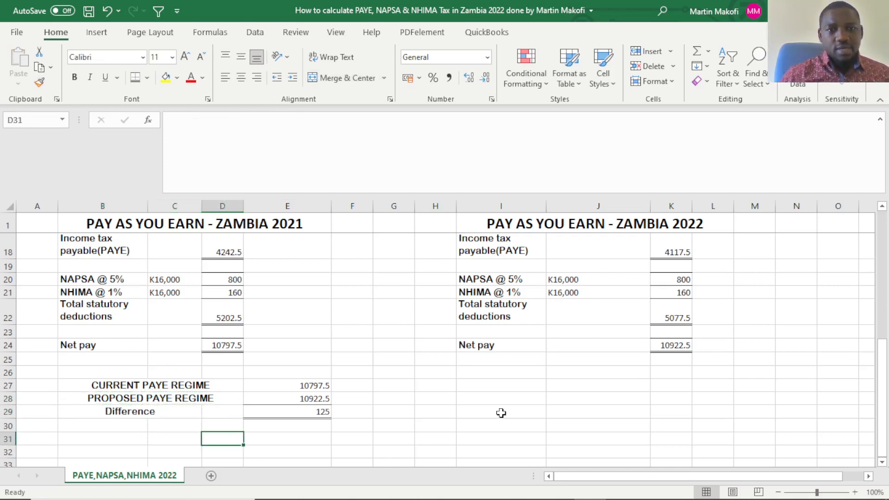
click(183, 426)
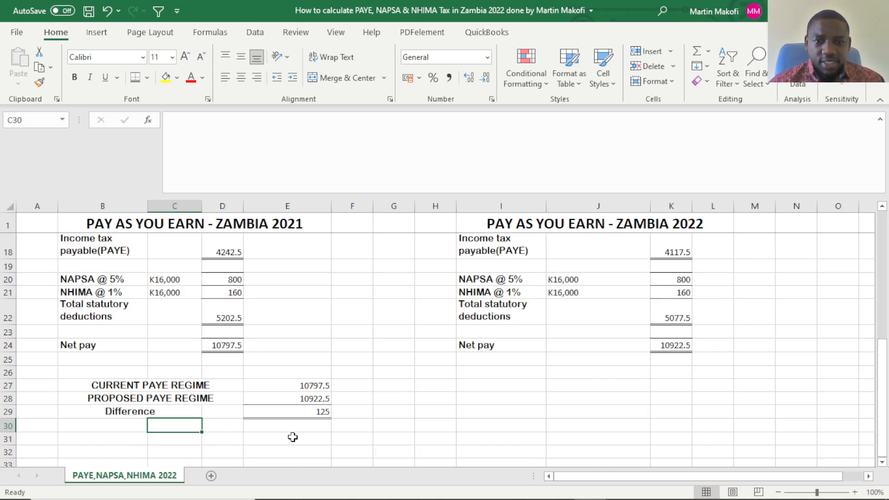
click(267, 440)
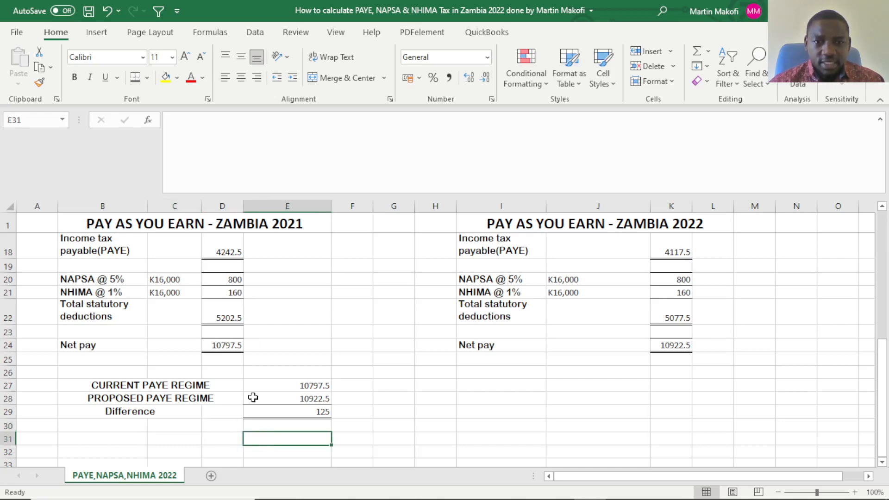
Try to copy the 2021 income tax payable from D18 into G27, and undo the paste.
click(233, 254)
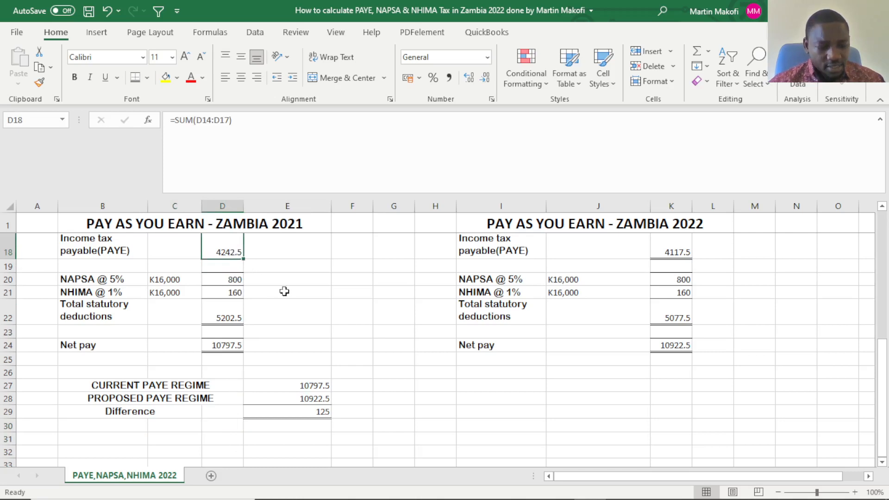
key(ctrl+c)
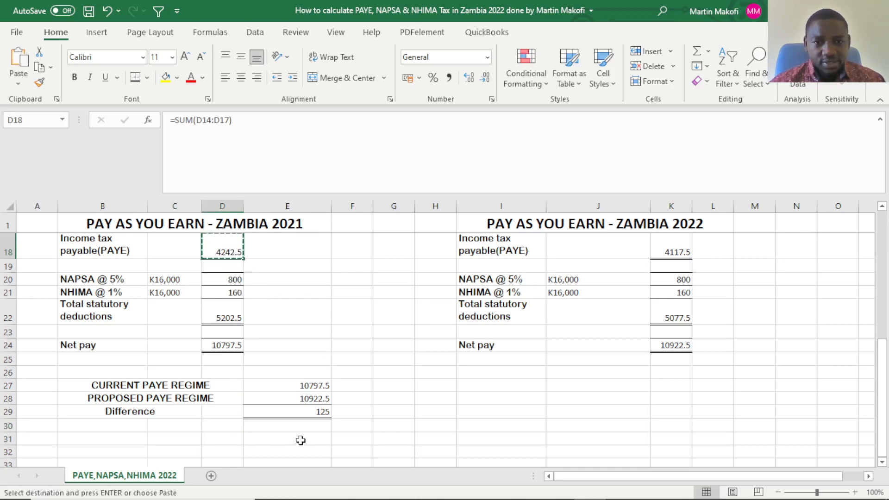
click(396, 386)
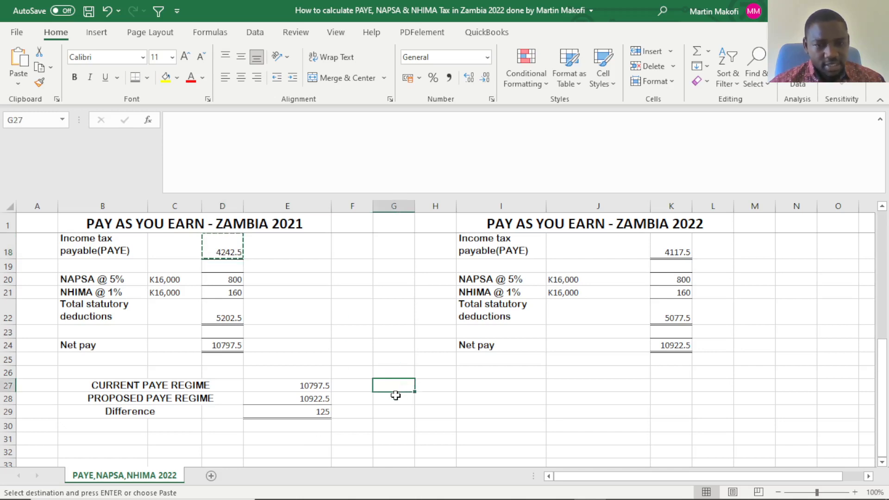
key(ctrl+v)
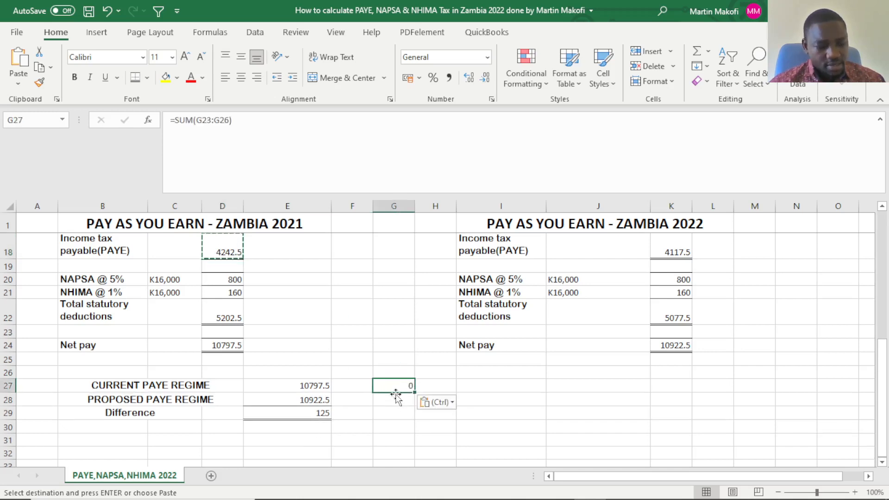
key(ctrl+z)
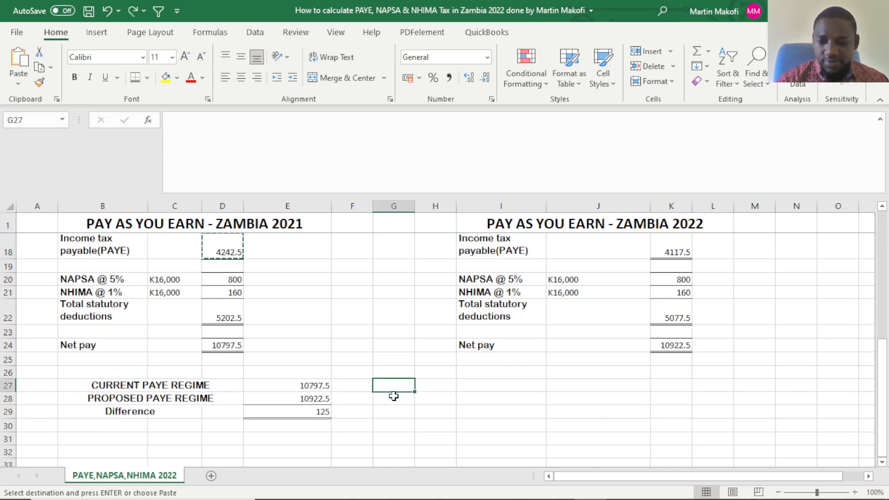
Enter 4242.5 in G27 as the income tax payable under the current PAYE regime.
text(4242.5)
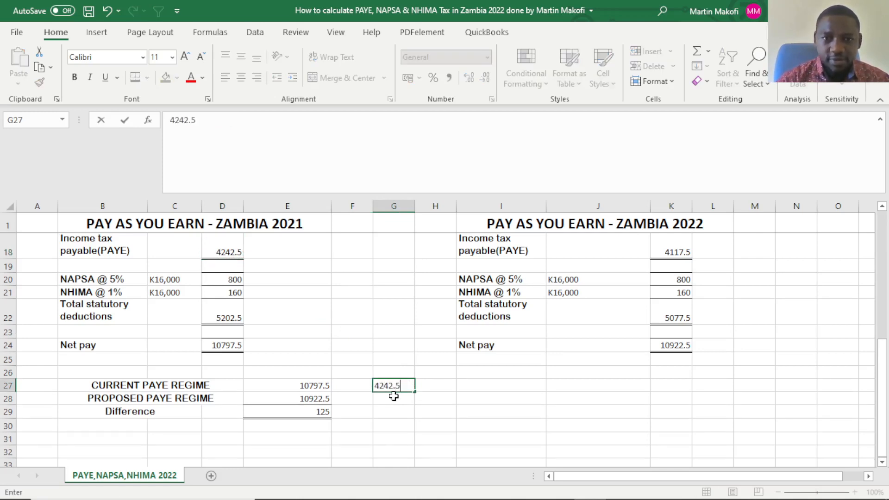
key(Return)
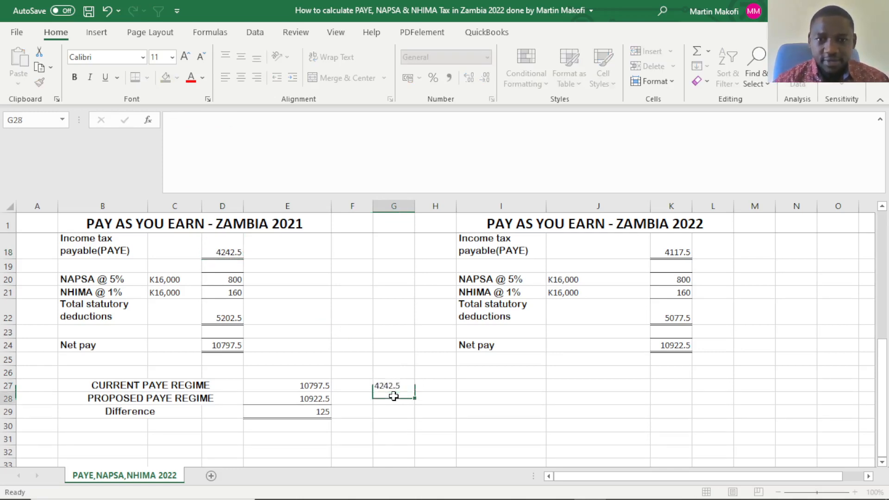
Enter 4117.5 in G28 as the income tax payable under the proposed PAYE regime.
click(665, 248)
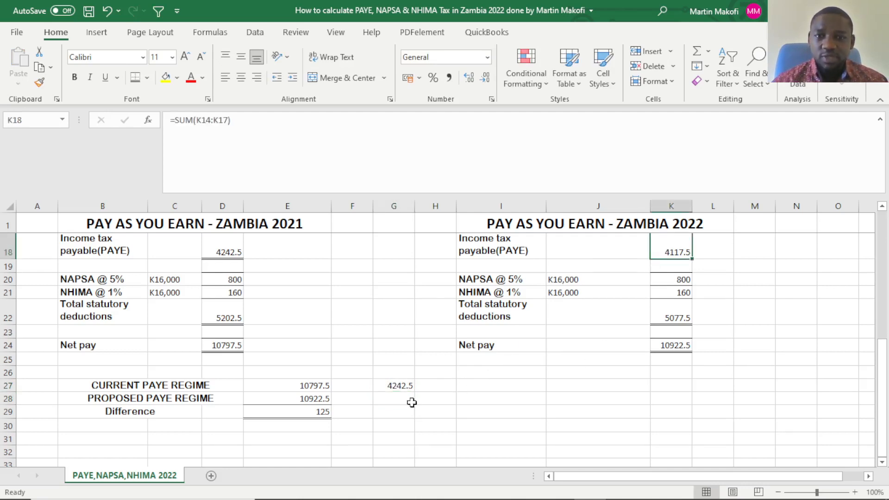
click(402, 388)
click(395, 401)
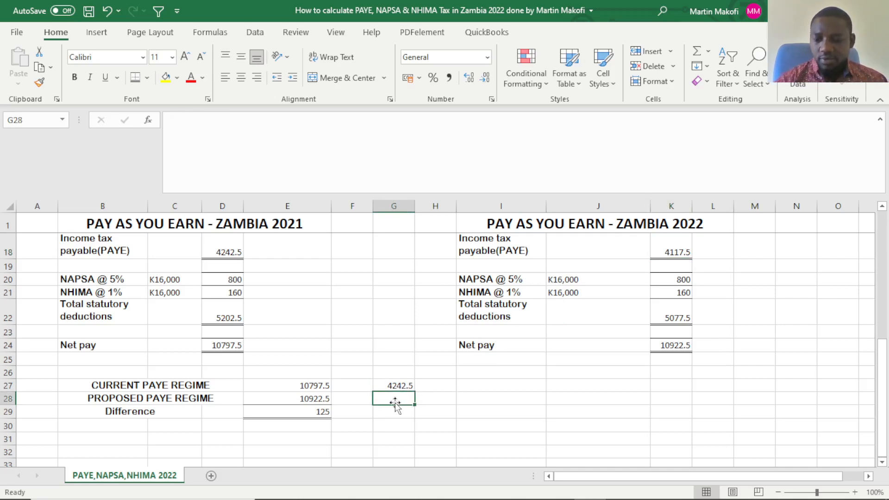
text(4117)
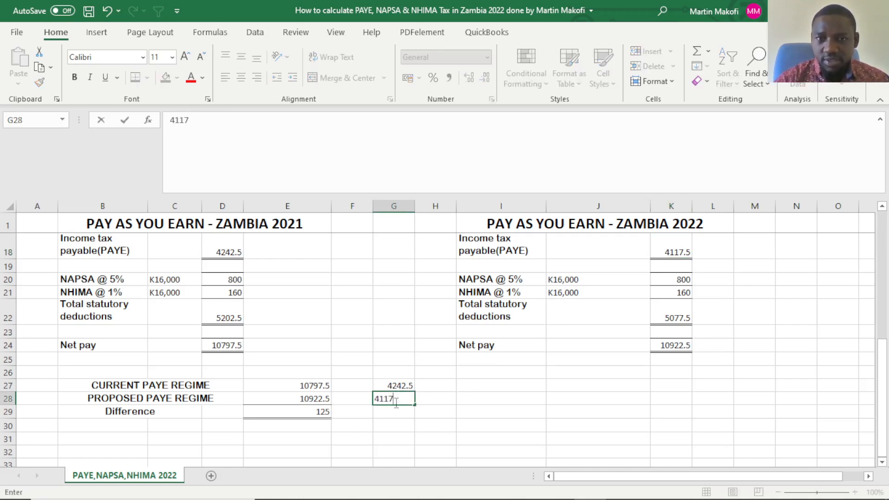
text(.5)
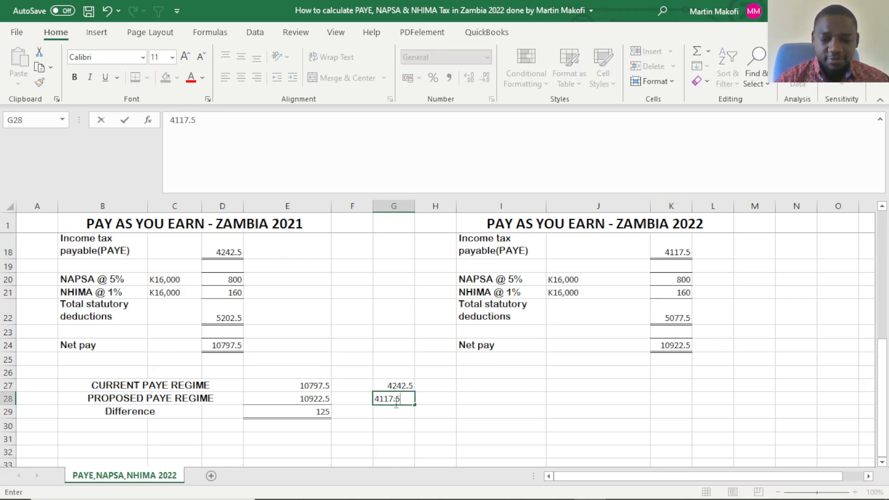
key(Return)
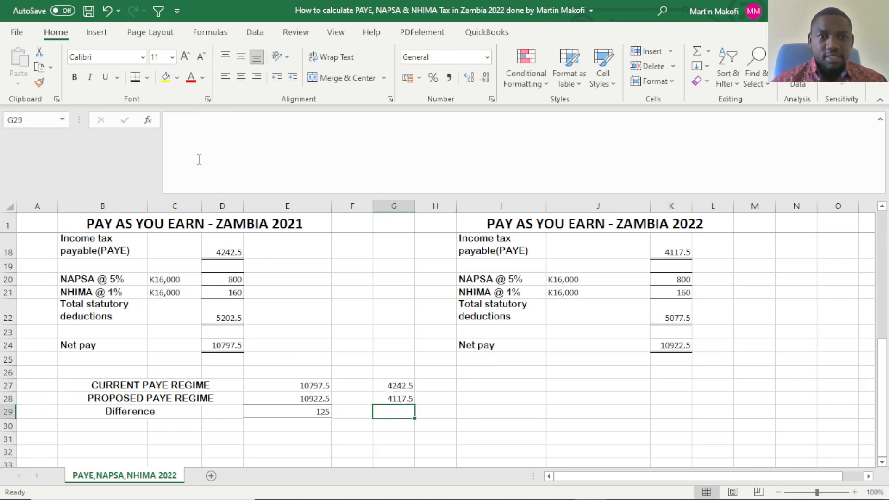
Give G29 a top and double bottom border and calculate the PAYE difference there with the formula =G27-G28.
click(482, 428)
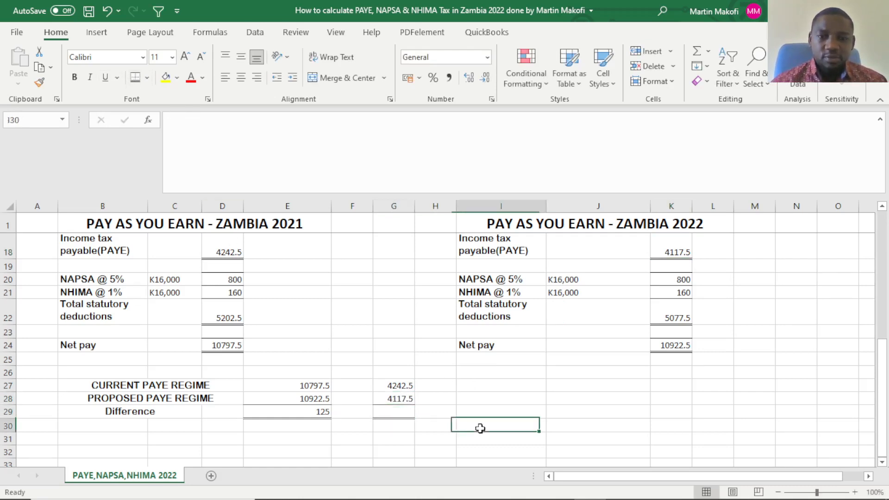
click(406, 411)
text(=)
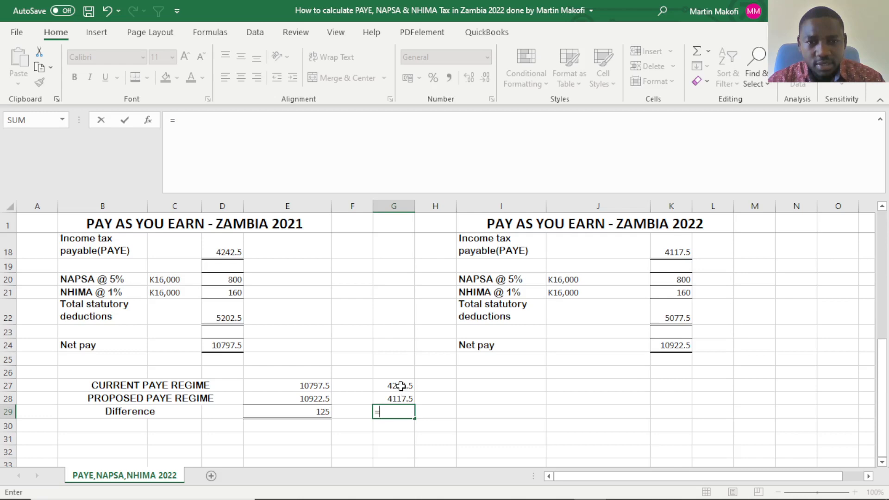
click(401, 386)
text(-)
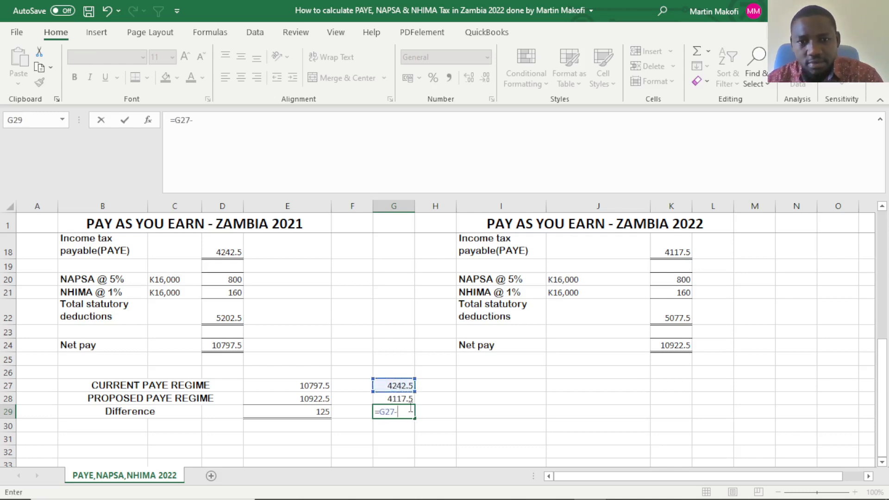
click(399, 398)
key(Return)
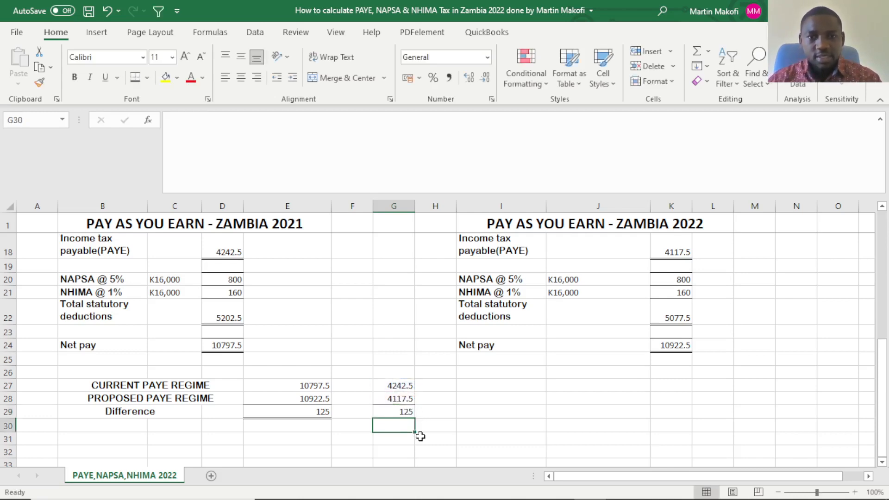
click(355, 442)
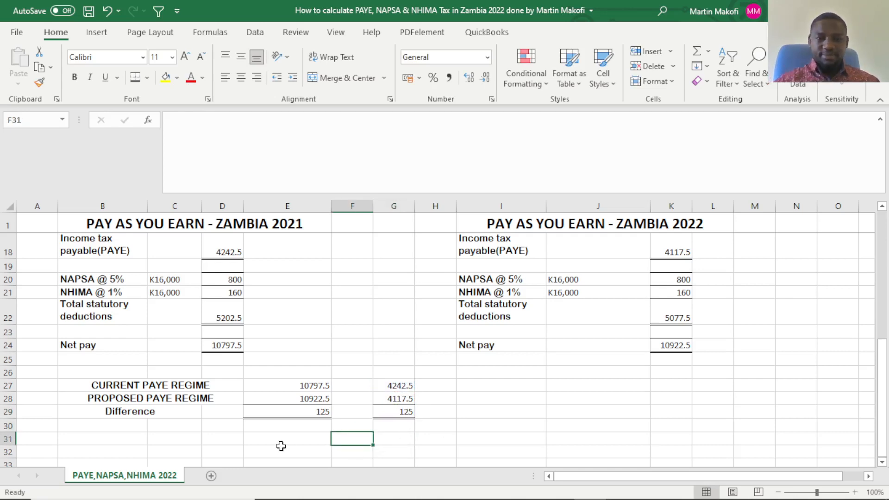